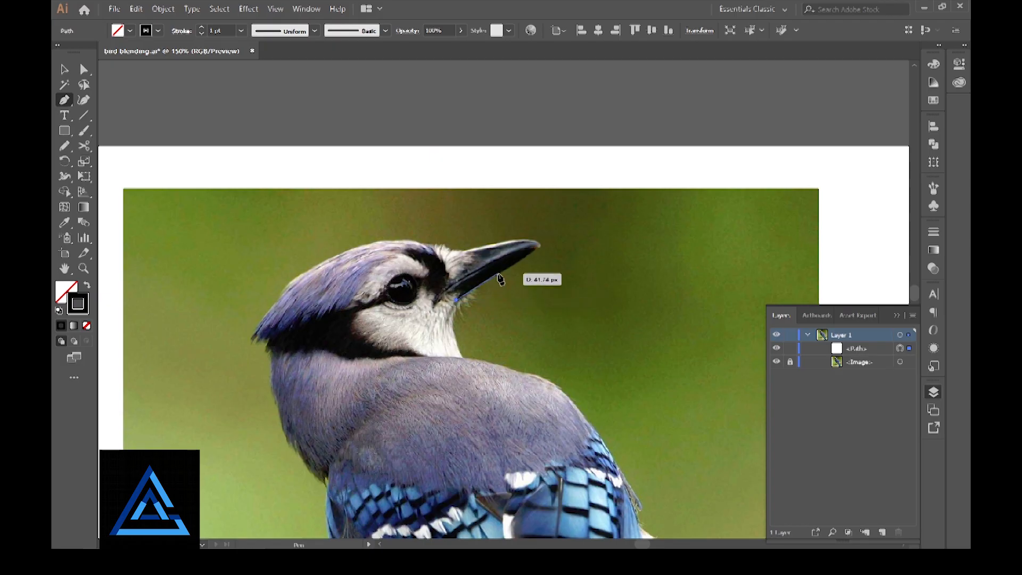
Step: Finish tracing the bird's beak with the Pen tool, going around the tip and back to the mouth corner
click(500, 272)
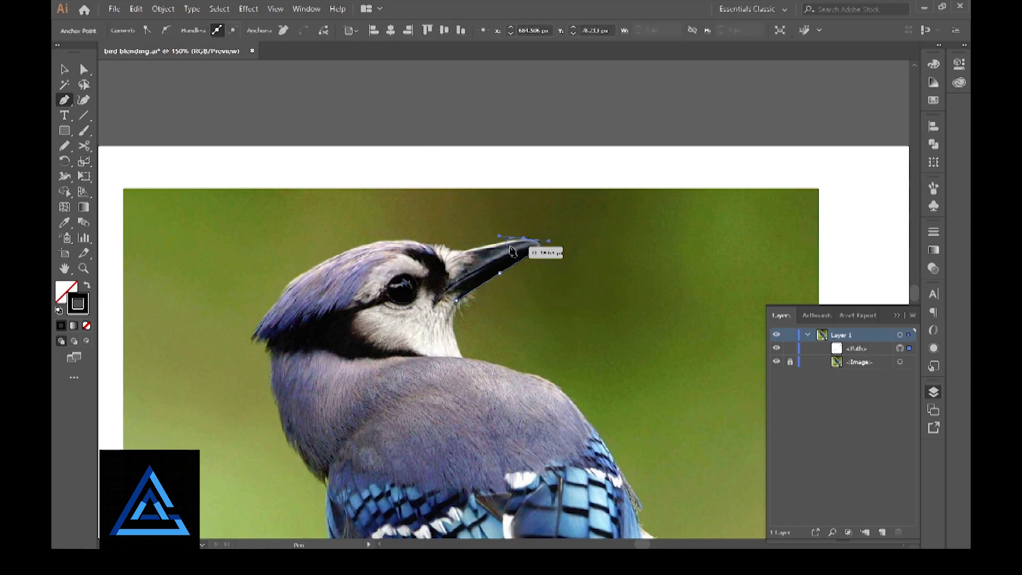
click(468, 254)
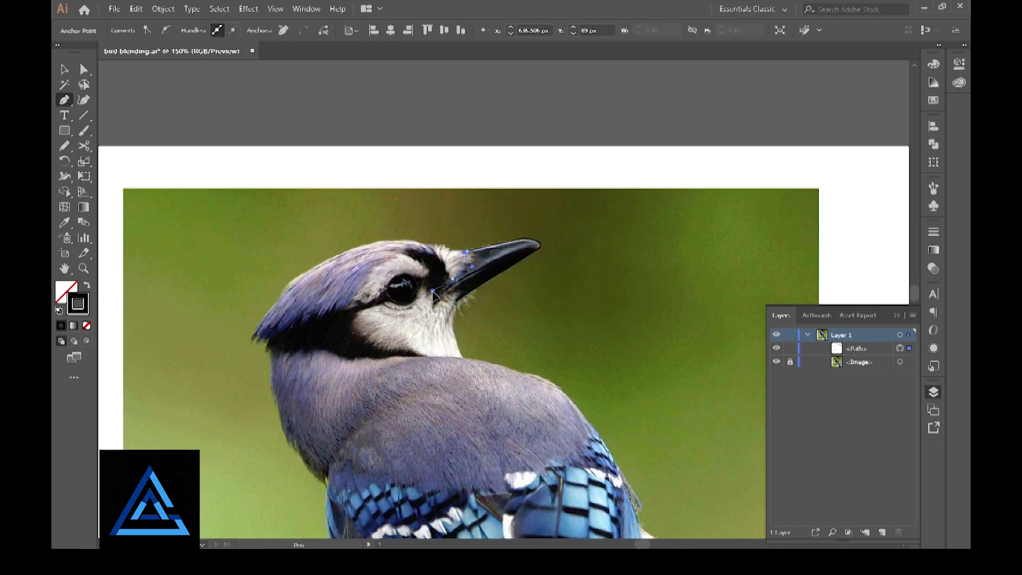
click(433, 293)
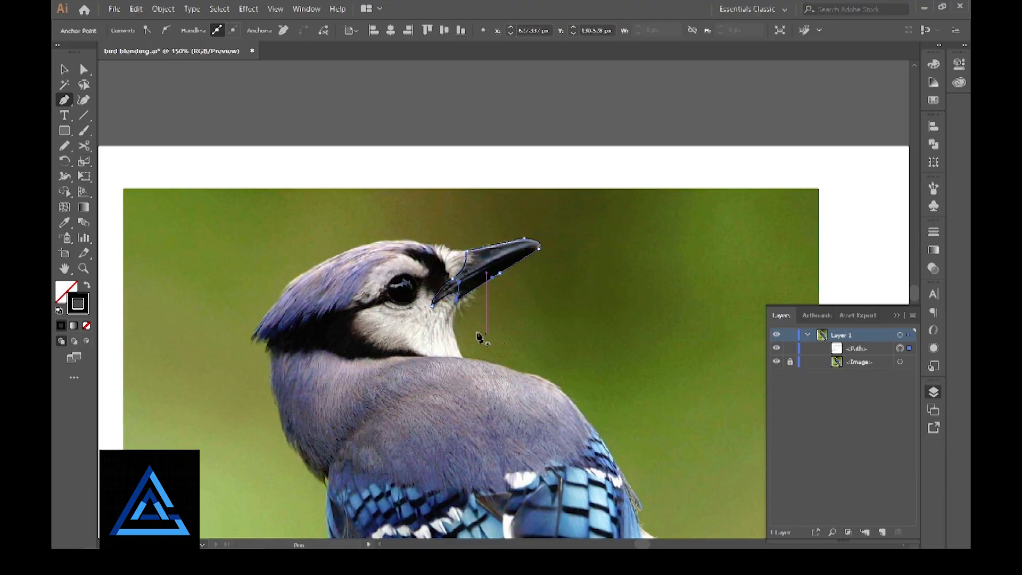
Step: Start a new Pen path along the throat's front edge, from the top of the back up to the beak's underside
key(ctrl+equal)
click(520, 381)
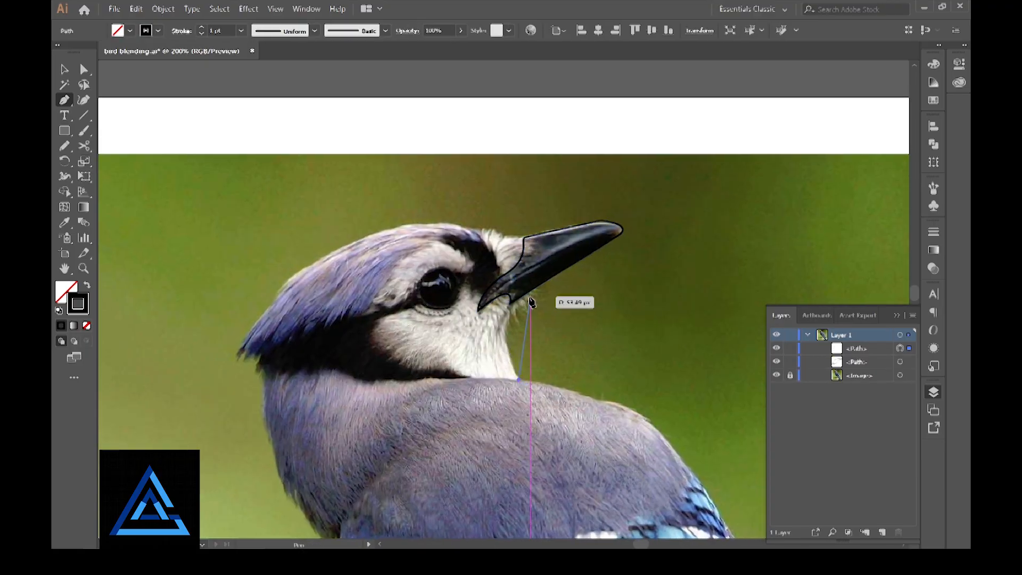
drag(530, 296, 559, 276)
click(531, 297)
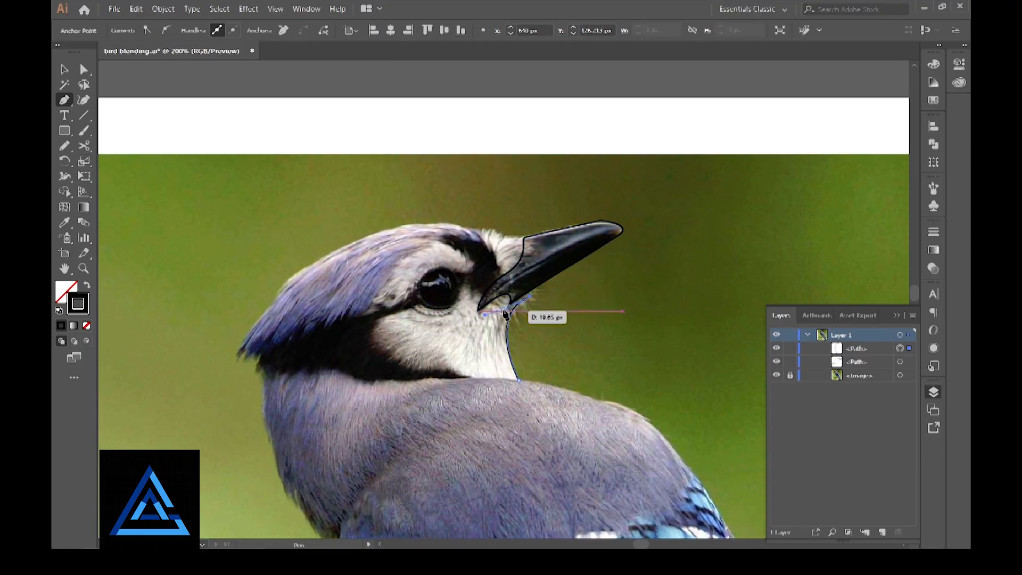
Step: Continue the throat path in curved feather notches beneath the beak and around the mouth corner
key(ctrl+equal)
key(ctrl+equal)
drag(446, 344, 497, 335)
click(544, 324)
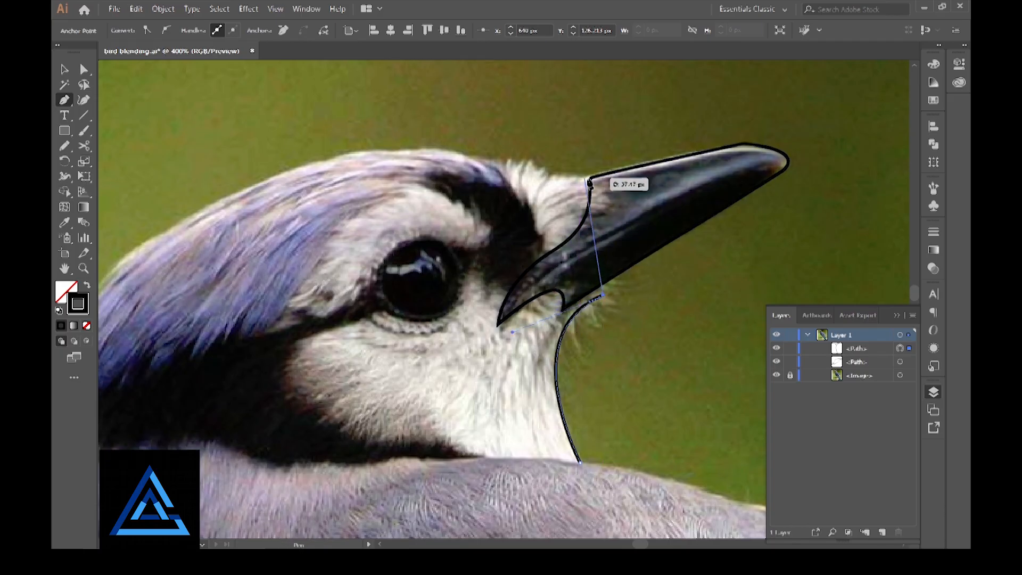
drag(590, 178, 553, 164)
key(ctrl+z)
drag(499, 368, 460, 426)
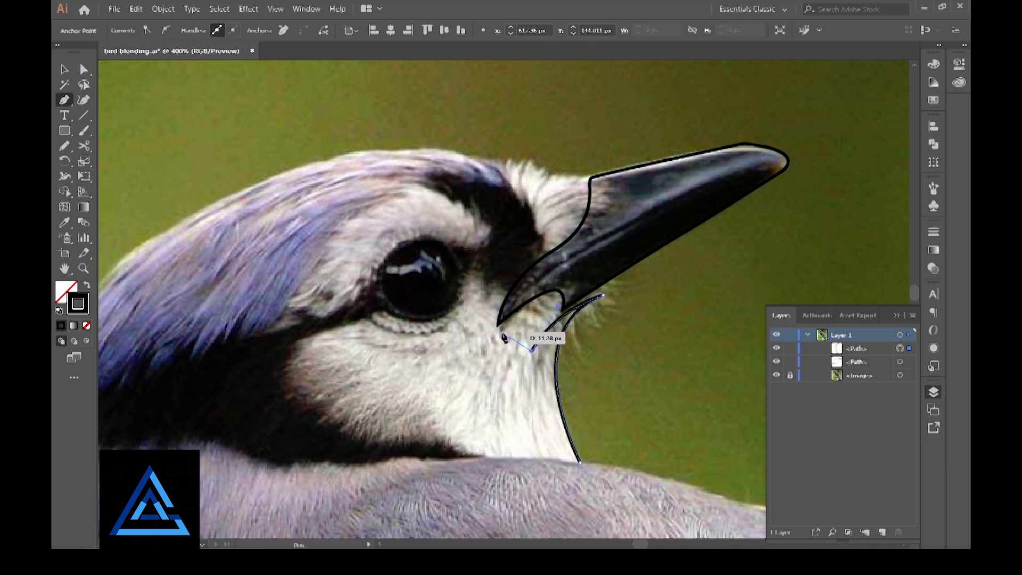
drag(501, 331, 415, 408)
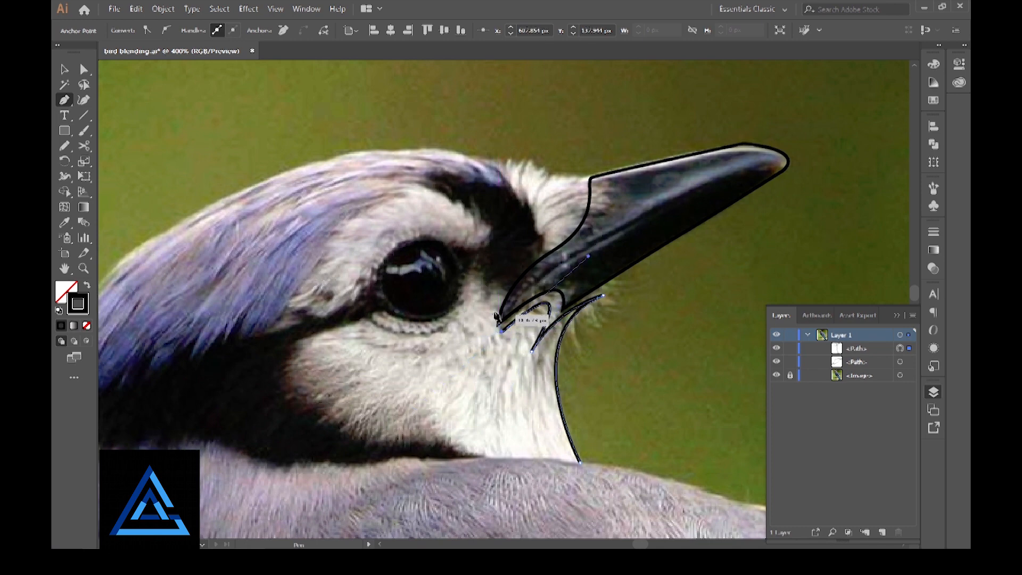
drag(501, 289, 534, 240)
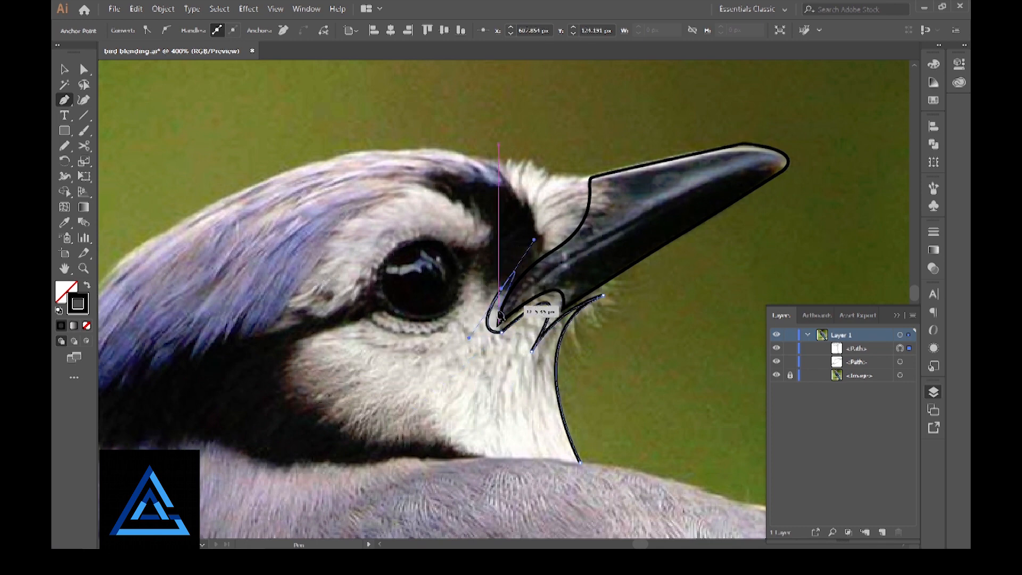
Step: Extend the path along the eye's lower rim and trace the narrow crease beneath the eye
drag(479, 266, 461, 279)
click(479, 265)
drag(404, 319, 447, 334)
click(444, 330)
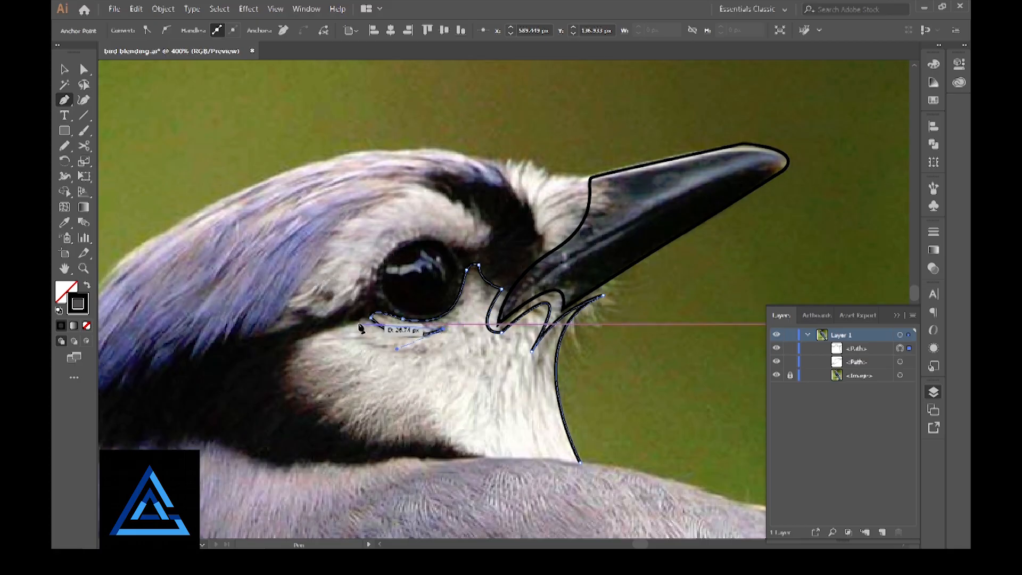
drag(358, 324, 295, 289)
click(358, 323)
Step: Trace the white cheek's rear and lower boundary and close the outline at the base of the throat
drag(323, 330, 320, 331)
drag(295, 390, 338, 420)
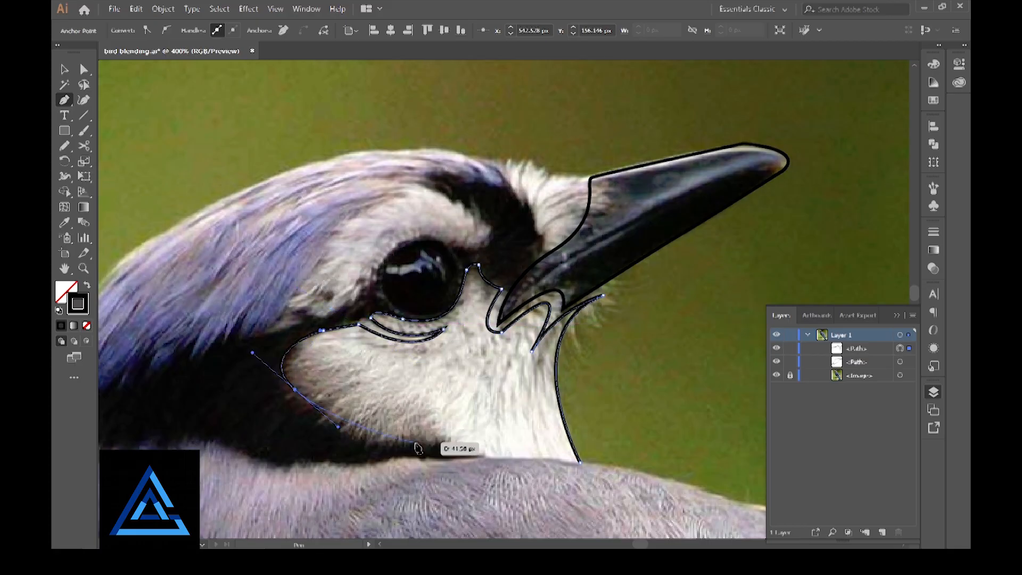
drag(431, 438, 491, 461)
click(431, 438)
click(485, 457)
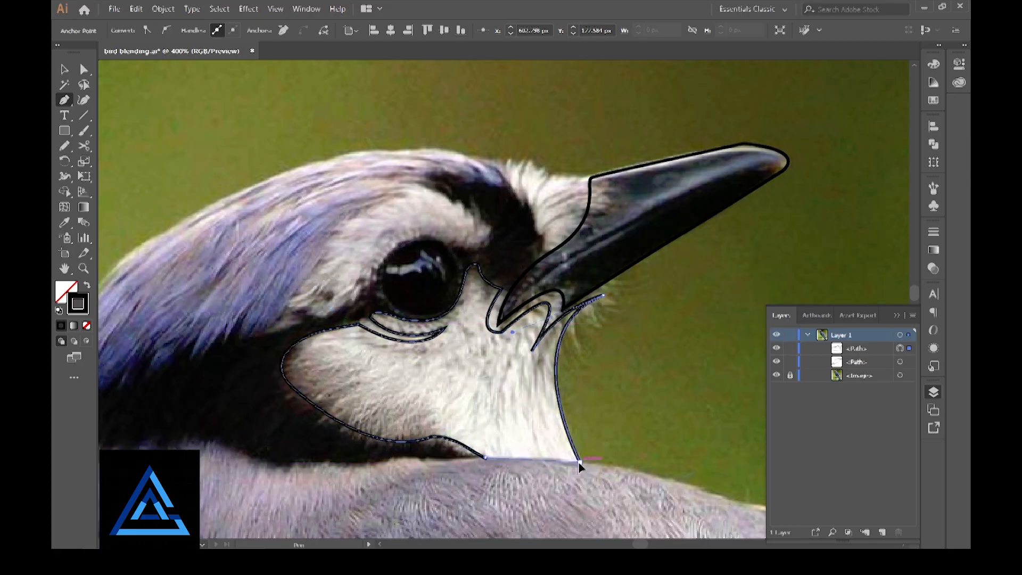
drag(580, 462, 605, 469)
Step: Trace the white feather patch behind the beak with spiky tips along its top, closing it along the beak's base
drag(474, 376, 520, 388)
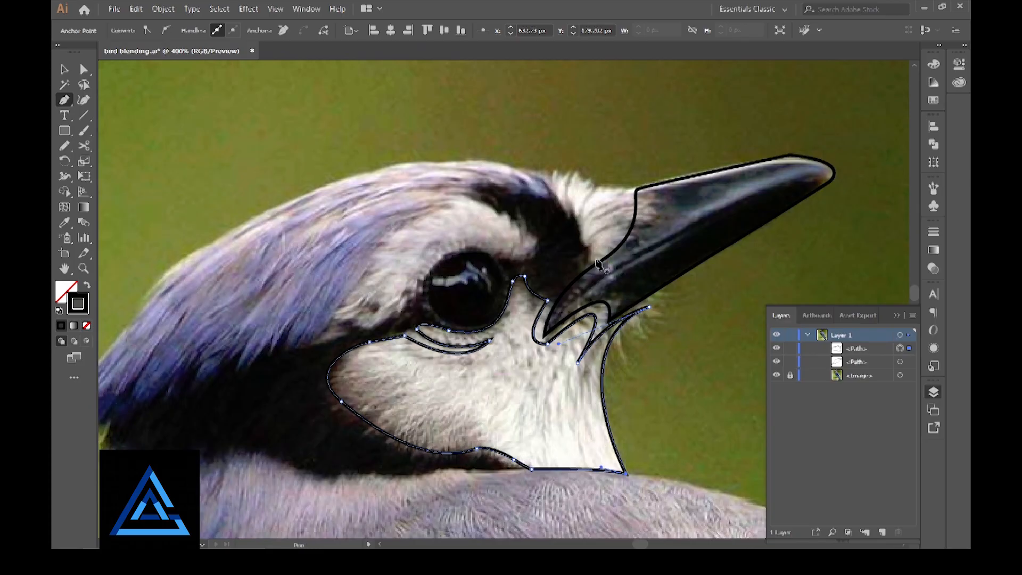
drag(591, 260, 579, 239)
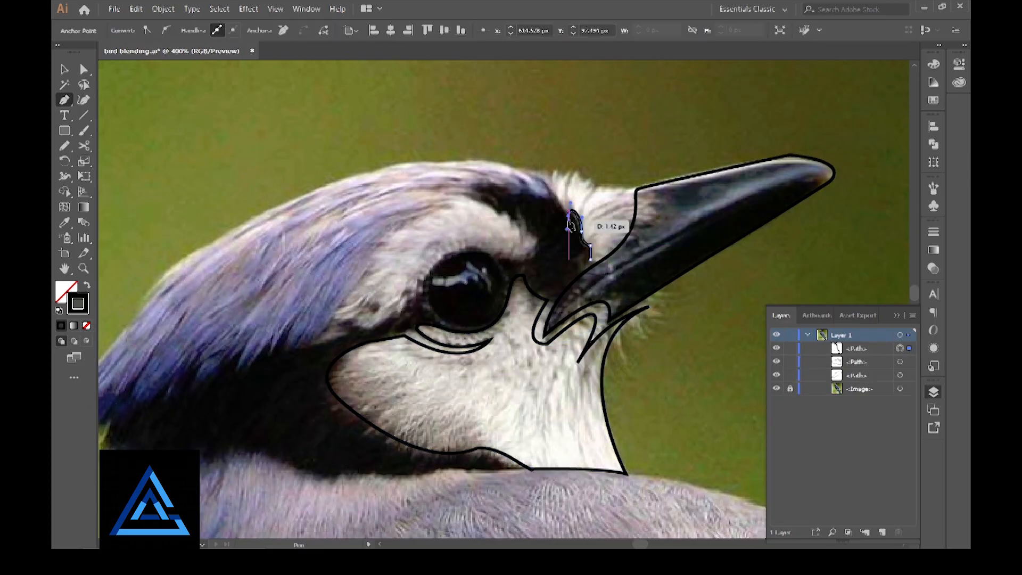
click(574, 171)
click(573, 182)
click(583, 174)
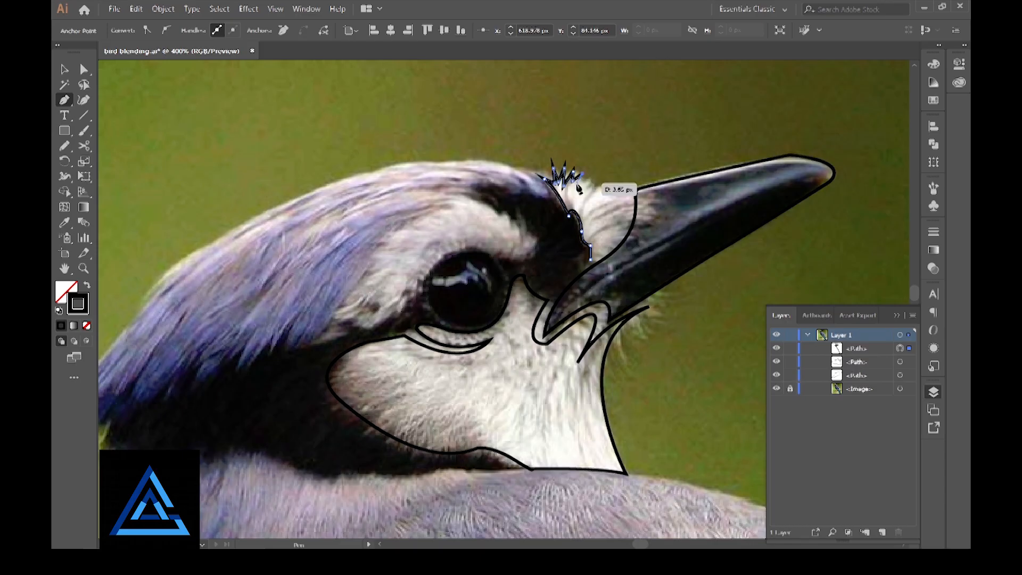
click(577, 183)
click(591, 178)
click(587, 187)
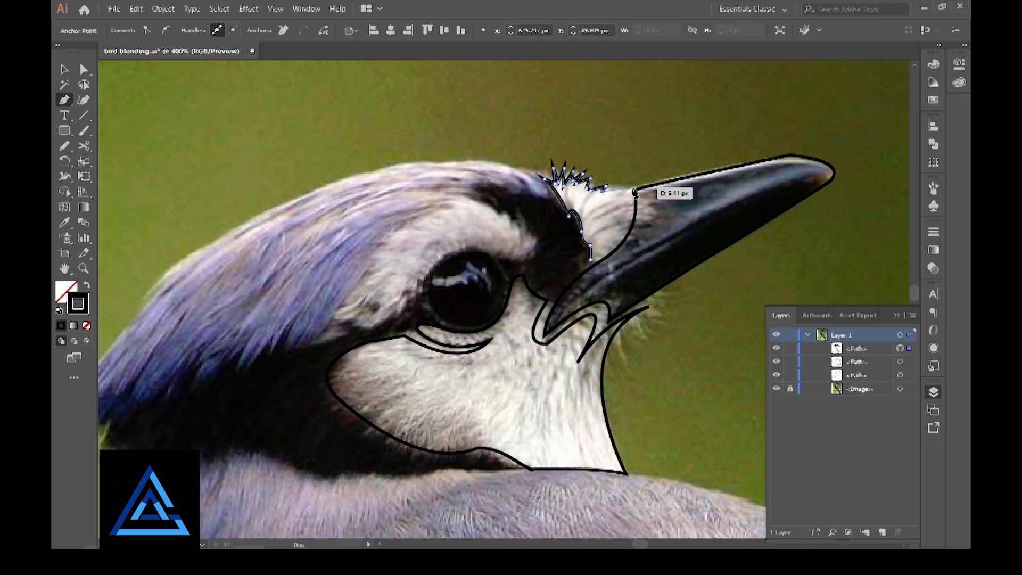
click(632, 188)
drag(590, 259, 548, 267)
Step: Start outlining the white patch above the eye, following its front edge, small feather notches and upper edge
scroll(570, 197, left, 3)
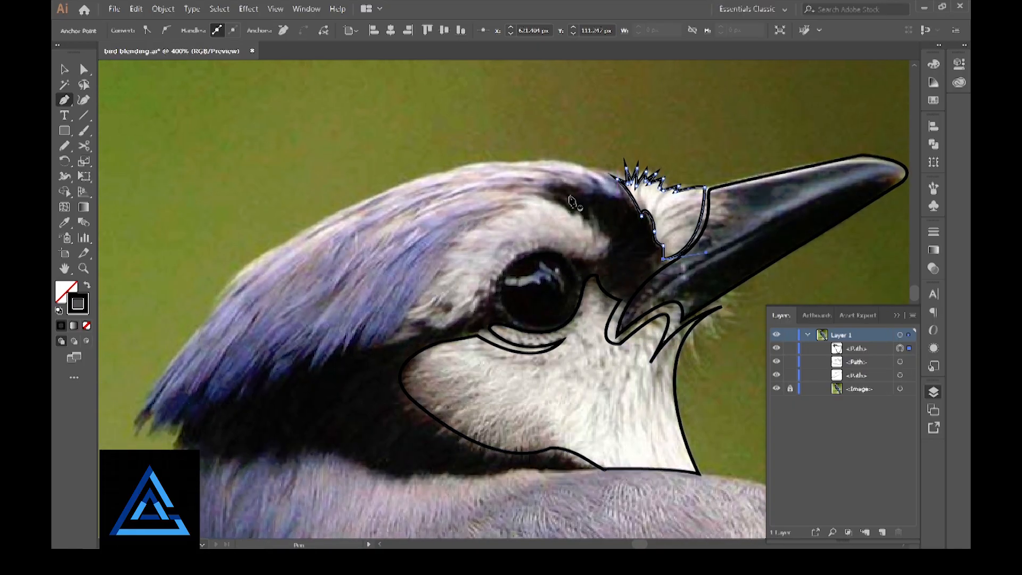
click(577, 259)
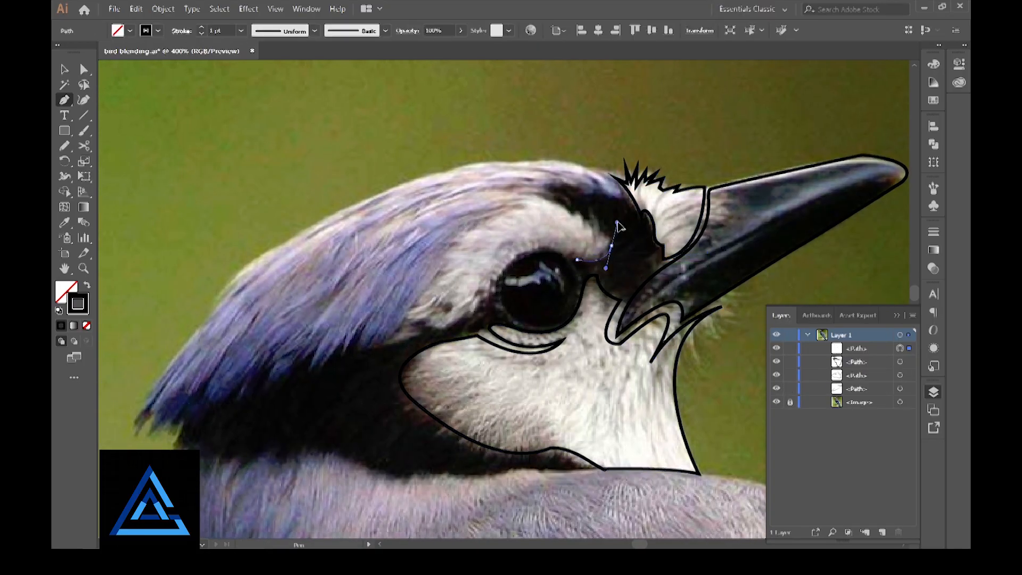
drag(619, 227, 619, 226)
click(609, 231)
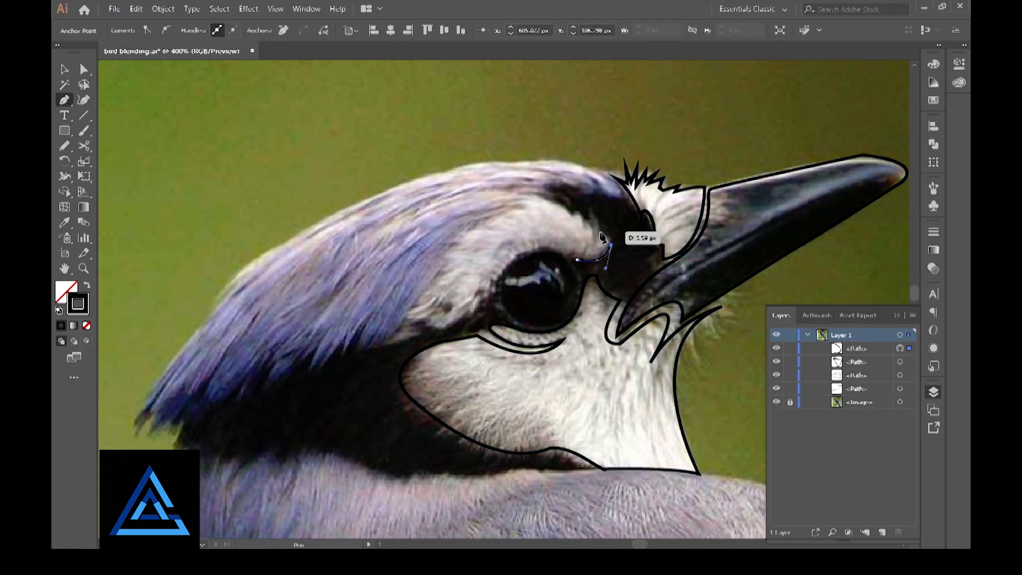
click(588, 228)
click(580, 211)
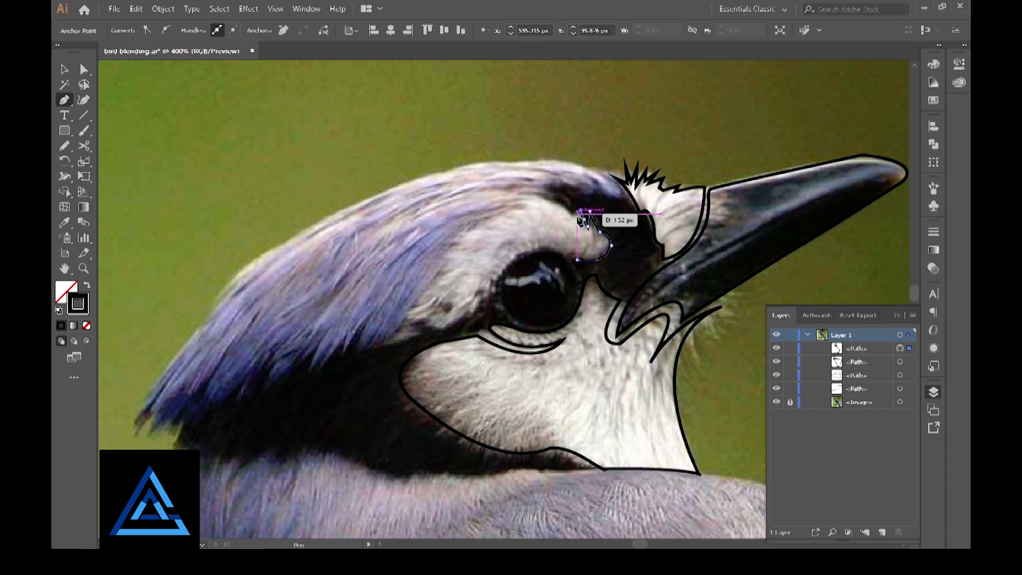
click(573, 214)
click(539, 198)
drag(496, 197, 490, 199)
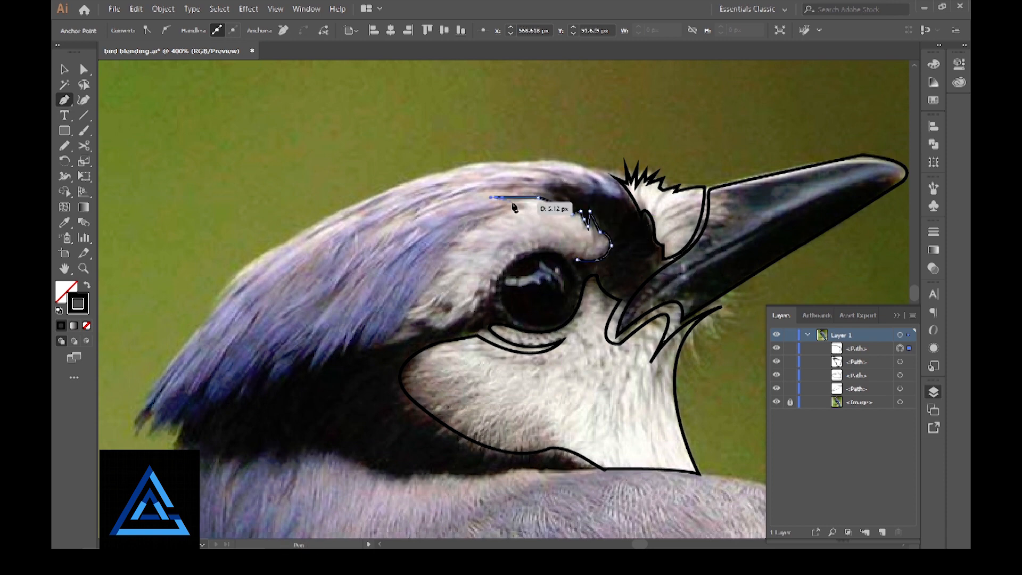
Step: Trace the brow patch's rear edge down to its pointed end and close it along the eye's upper rim
click(442, 271)
click(401, 315)
click(444, 322)
click(480, 315)
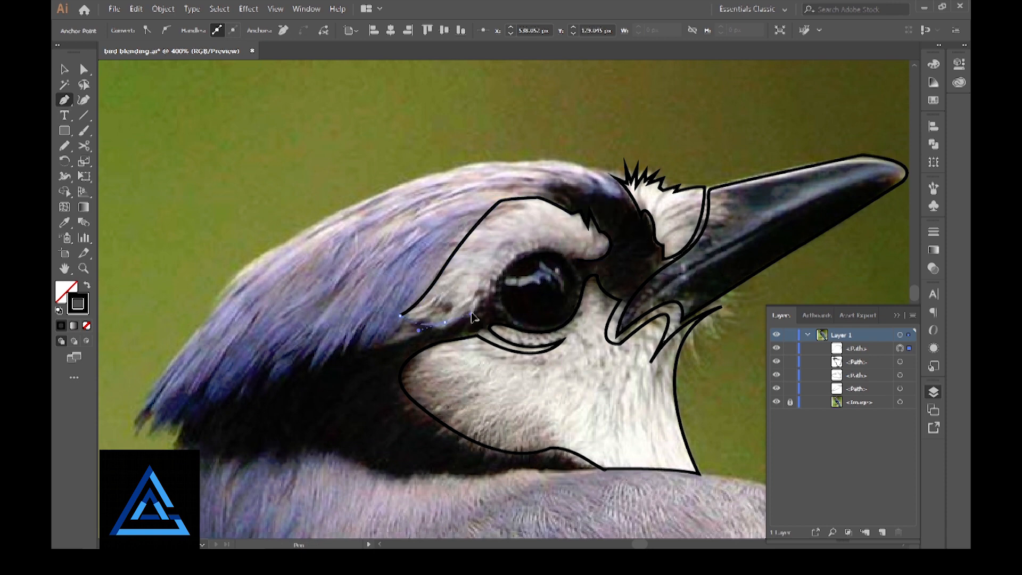
click(489, 293)
drag(577, 259, 613, 273)
Step: Refine the brow patch outline by smoothing its upper corner and adjusting its lower edge with Direct Selection
key(a)
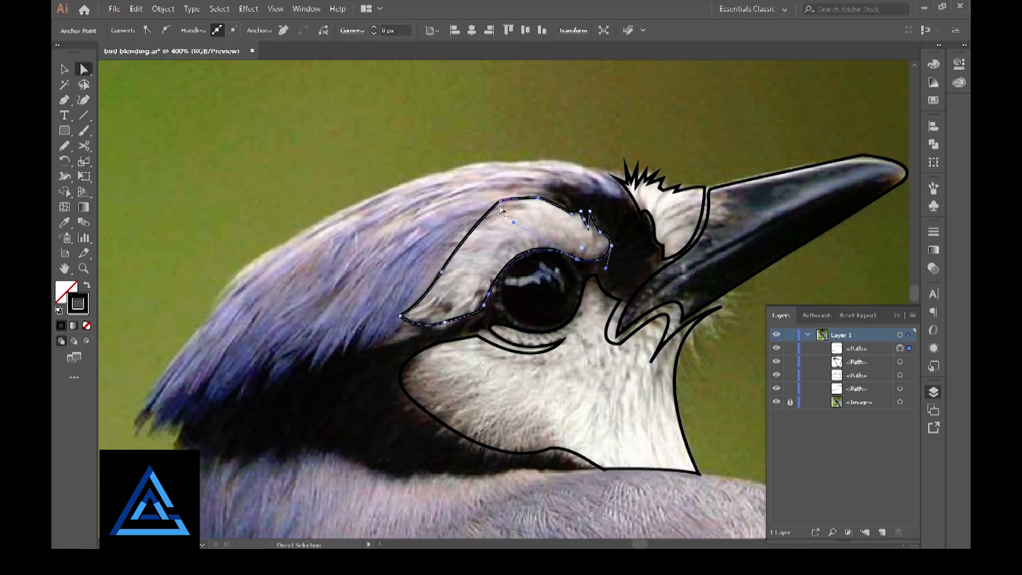
click(500, 202)
drag(505, 199, 515, 193)
click(444, 322)
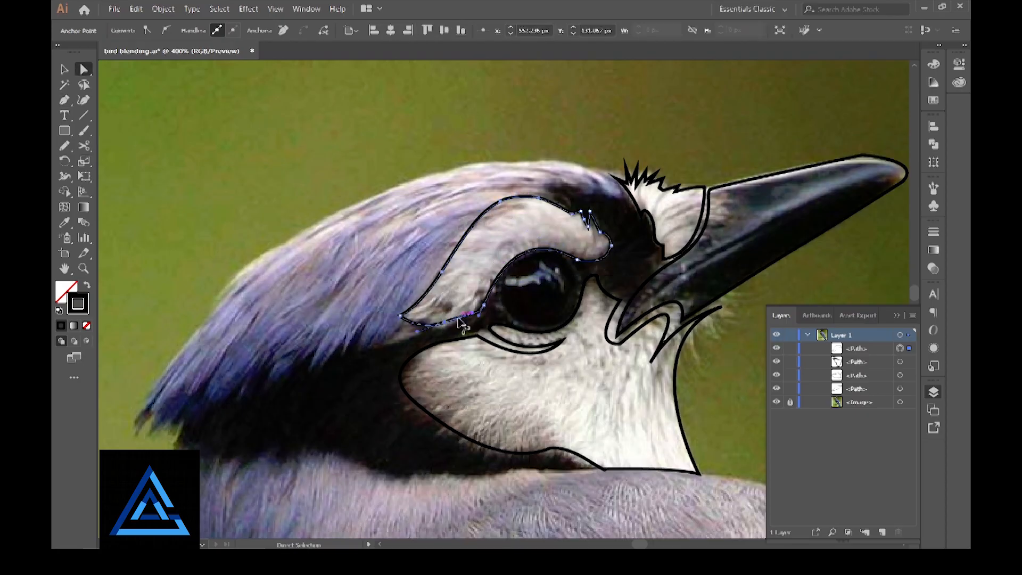
drag(417, 325, 419, 330)
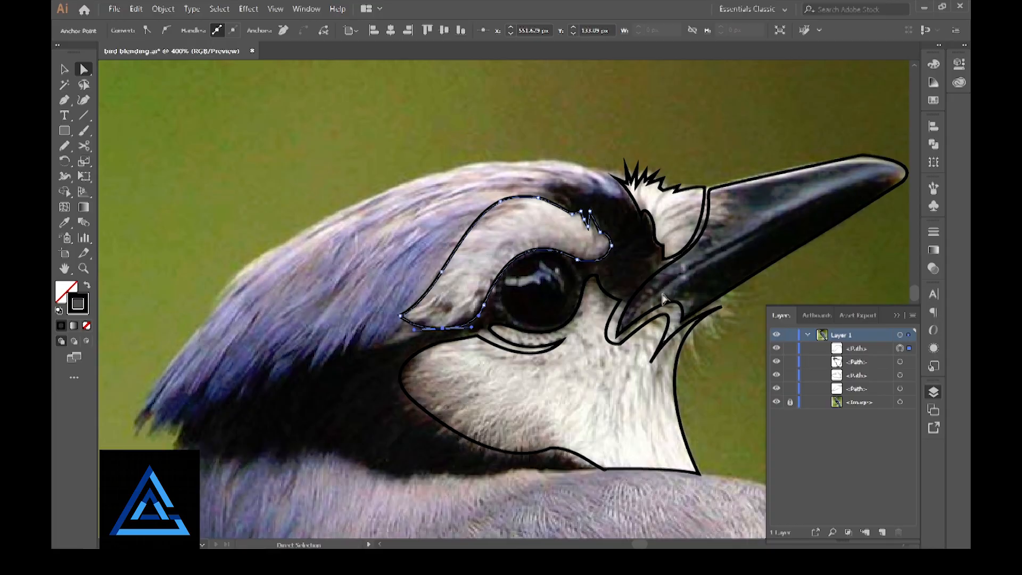
Step: Start a new Pen path along the crown's upper contour, from the forehead back toward the crest's rear
click(598, 171)
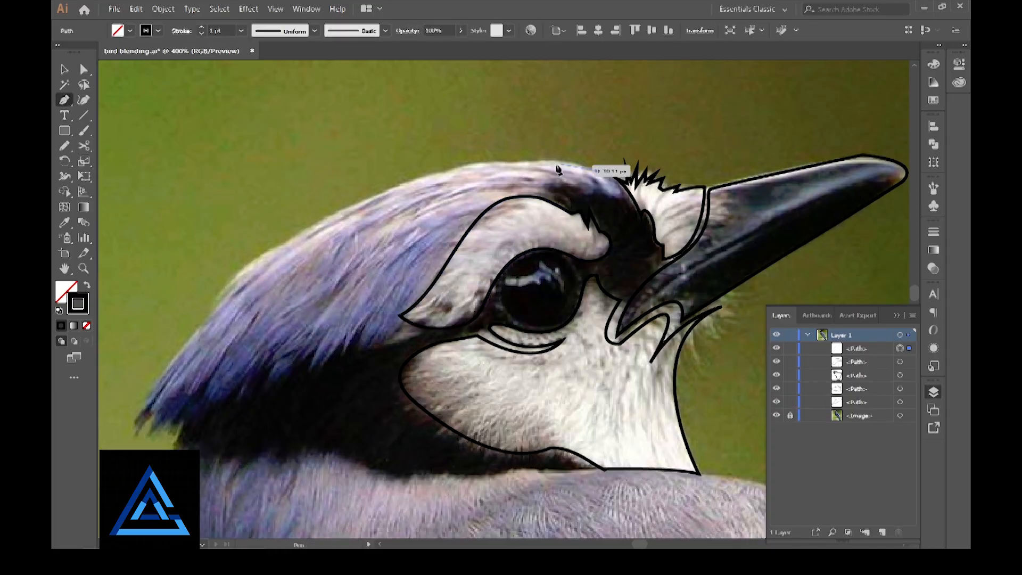
drag(379, 192, 266, 253)
drag(204, 324, 207, 302)
Step: Draw the pointed feather tips at the rear end of the blue crest
click(169, 368)
click(188, 348)
click(179, 373)
click(201, 352)
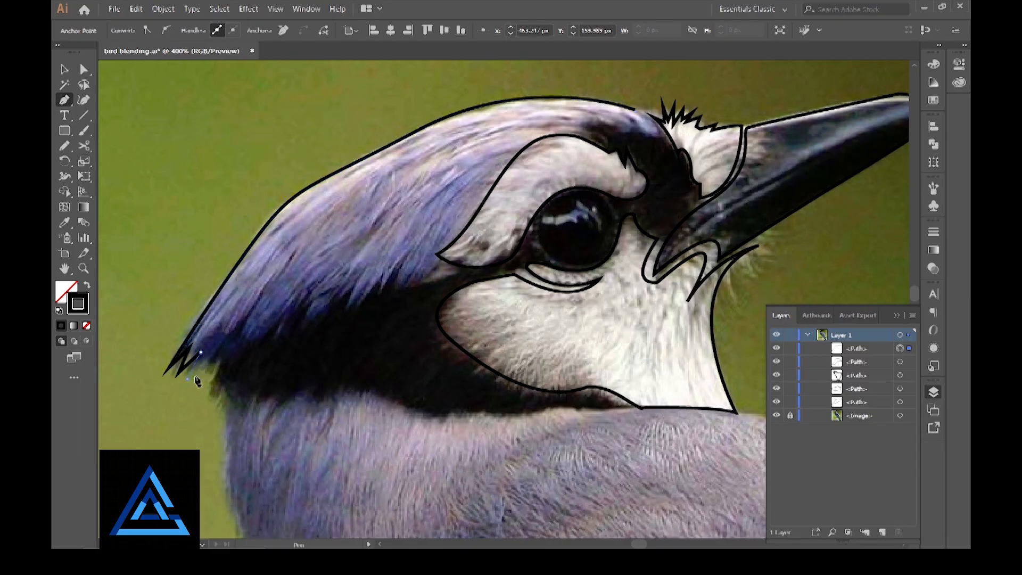
click(187, 379)
click(216, 358)
click(206, 373)
Step: Continue the crest outline with zigzag feather points along its lower edge, bordering the black neck band
click(245, 321)
click(242, 342)
click(265, 330)
click(255, 344)
click(281, 321)
click(272, 345)
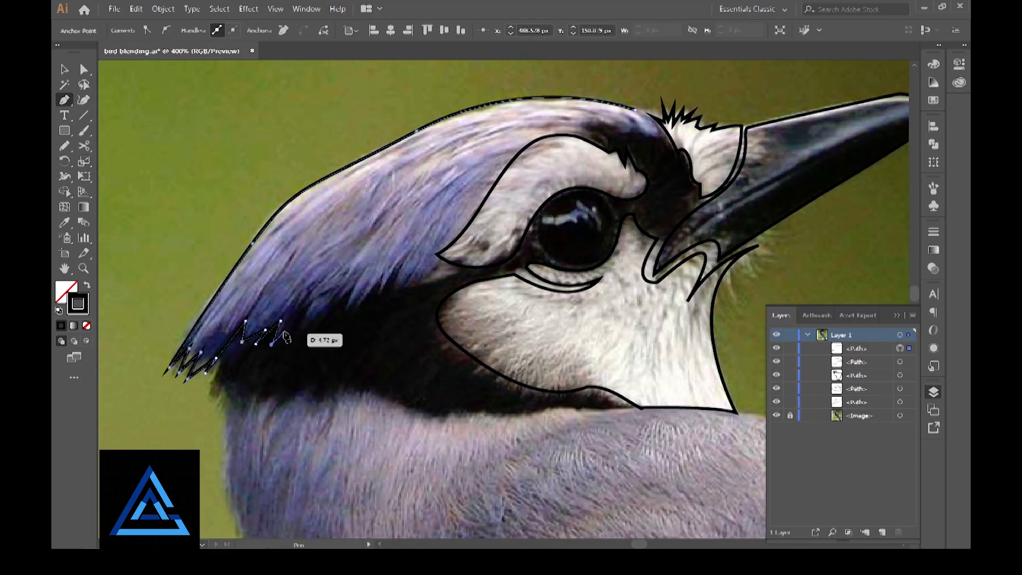
click(299, 309)
click(293, 325)
click(310, 302)
click(299, 332)
click(339, 290)
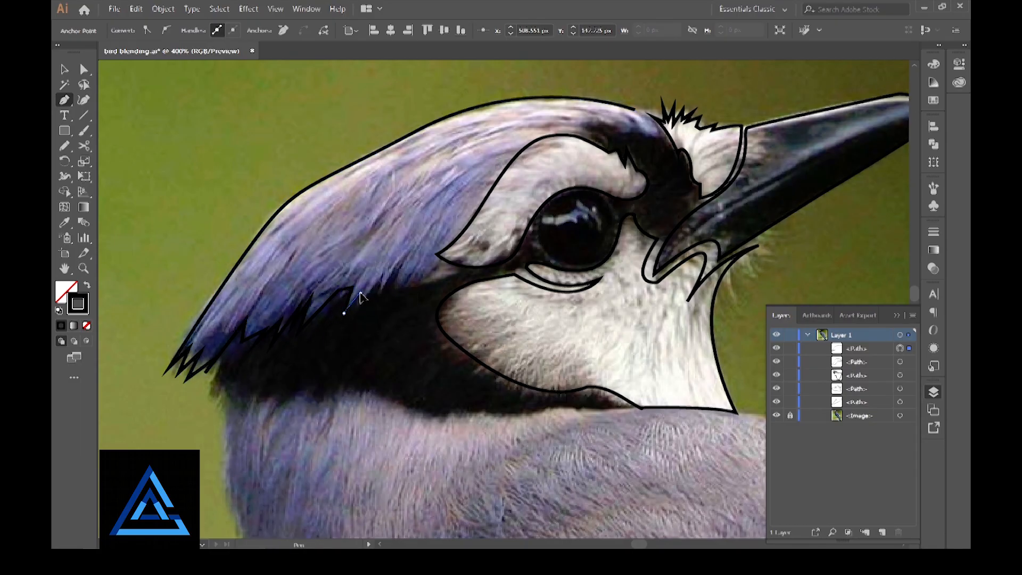
click(344, 313)
click(360, 294)
click(351, 313)
click(384, 275)
click(377, 294)
click(399, 262)
click(392, 288)
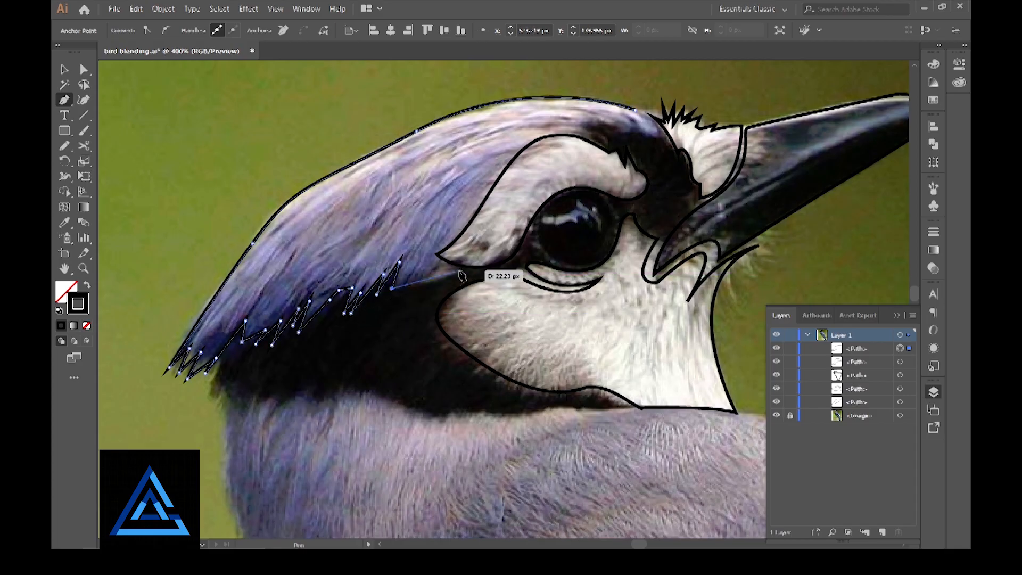
drag(447, 239, 513, 144)
key(ctrl+z)
key(ctrl+z)
Step: Carry the crest outline up around the brow patch and along the top of the black forehead marking
drag(451, 233, 473, 171)
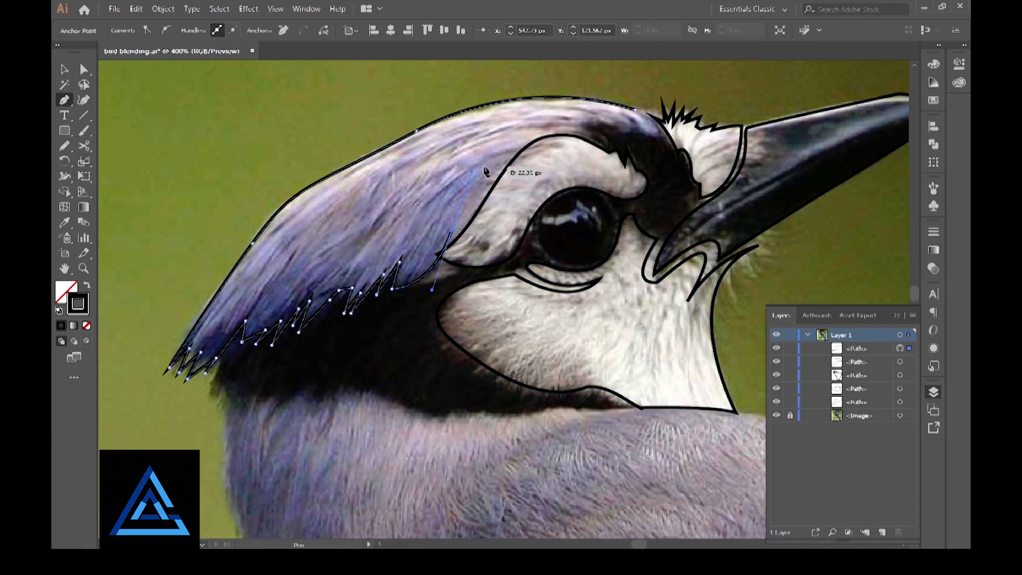
drag(590, 137, 625, 124)
click(582, 123)
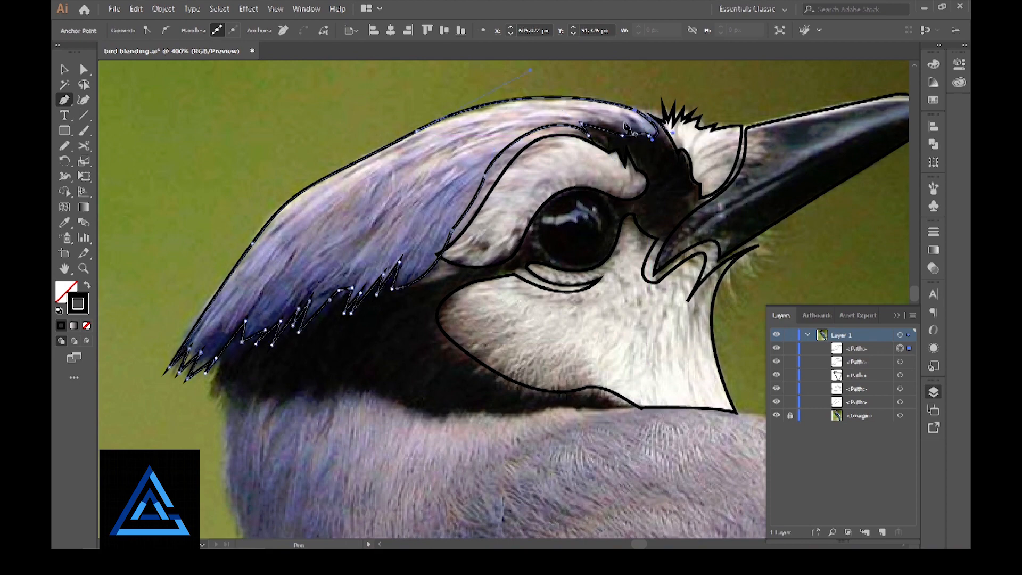
Step: Start a new Pen path along the black neck band's lower edge, from the throat backward with jagged feather notches
click(64, 70)
click(172, 103)
mouse_move(516, 401)
mouse_down()
mouse_move(454, 351)
mouse_move(521, 347)
mouse_move(539, 356)
mouse_up()
click(634, 352)
click(595, 351)
drag(509, 358, 493, 358)
drag(477, 354, 457, 356)
click(450, 363)
drag(398, 342, 344, 336)
click(270, 351)
click(270, 332)
Step: Carry the black neck band outline around its rear end and forward beneath the crest to the eye's back edge
drag(222, 343, 212, 353)
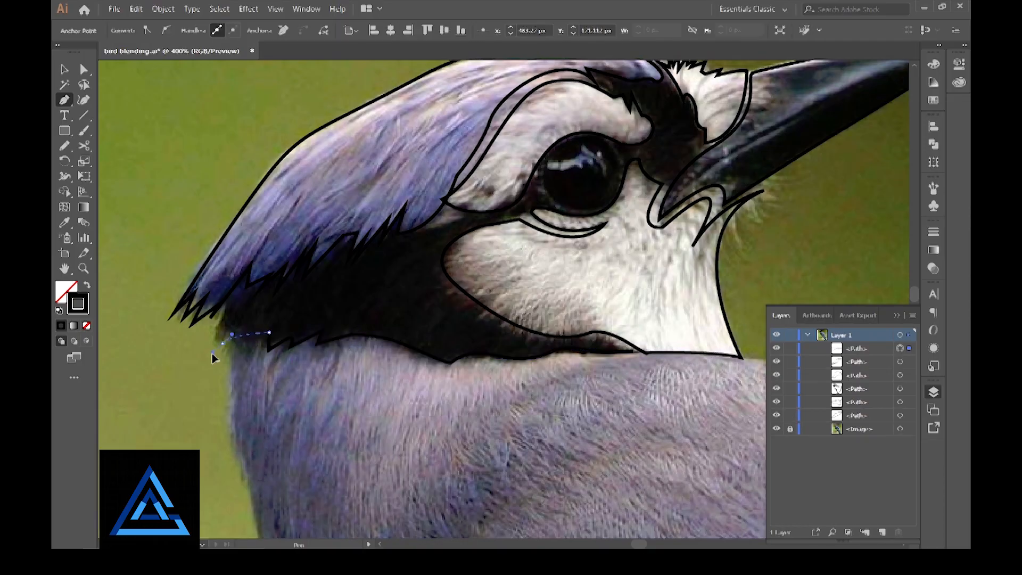
click(223, 343)
drag(222, 318, 230, 307)
click(268, 267)
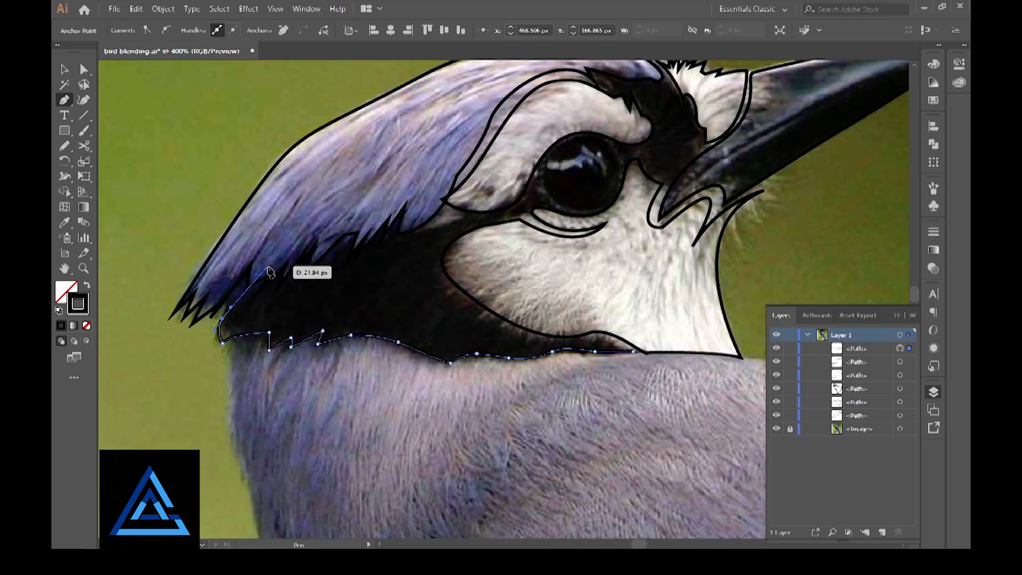
drag(427, 232, 447, 231)
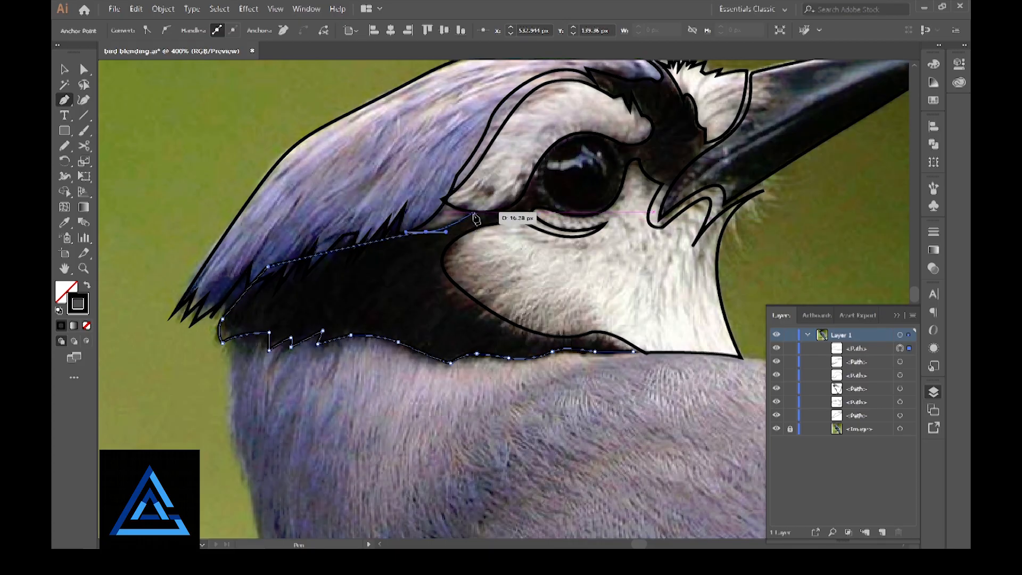
drag(504, 200, 506, 199)
click(540, 162)
Step: Curve the neck band path under the eye and around the white cheek patch, close it at the throat, and adjust the anchor behind the eye
drag(581, 216, 611, 224)
click(581, 216)
drag(488, 228, 432, 256)
drag(463, 292, 501, 318)
drag(563, 336, 588, 334)
click(633, 352)
key(a)
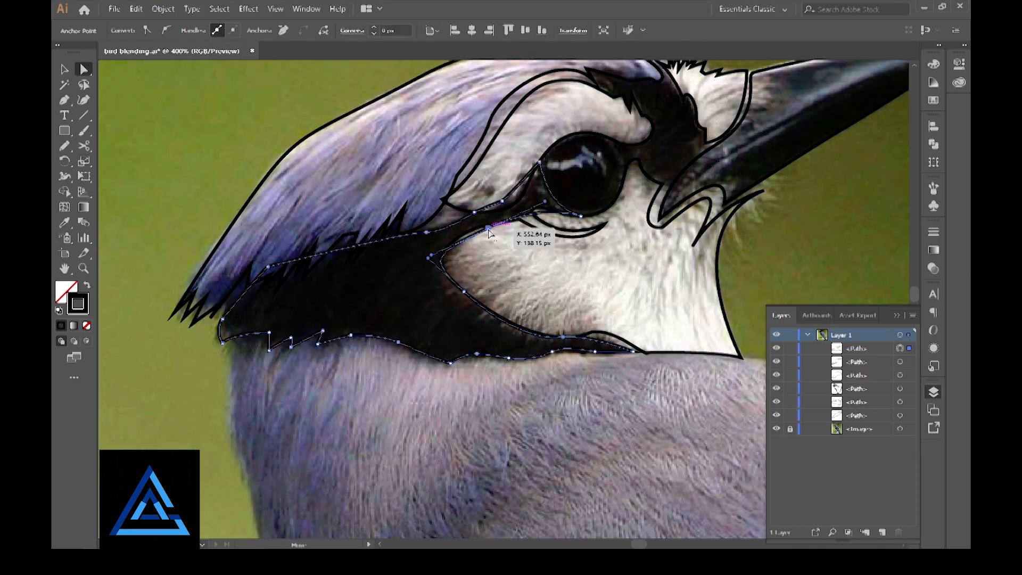
drag(489, 227, 474, 229)
Step: Hide and show the photo to check the outlines, and draw an ellipse around the bird's eye
key(ctrl+minus)
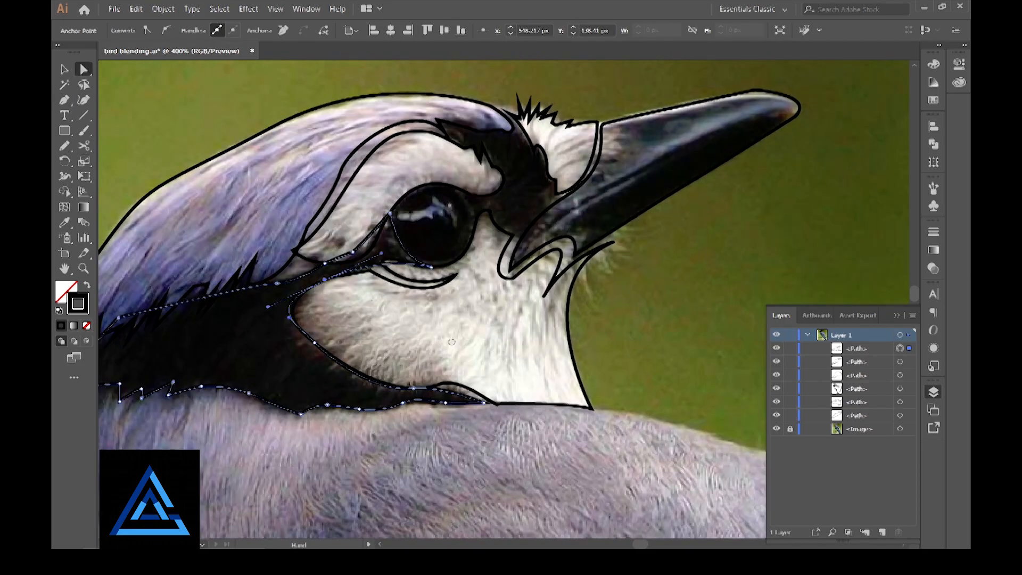
key(ctrl+minus)
click(777, 430)
click(777, 429)
key(ctrl+plus)
key(ctrl+plus)
drag(522, 298, 423, 275)
click(65, 131)
click(109, 162)
mouse_move(474, 185)
mouse_down()
mouse_move(544, 256)
mouse_move(514, 278)
mouse_up()
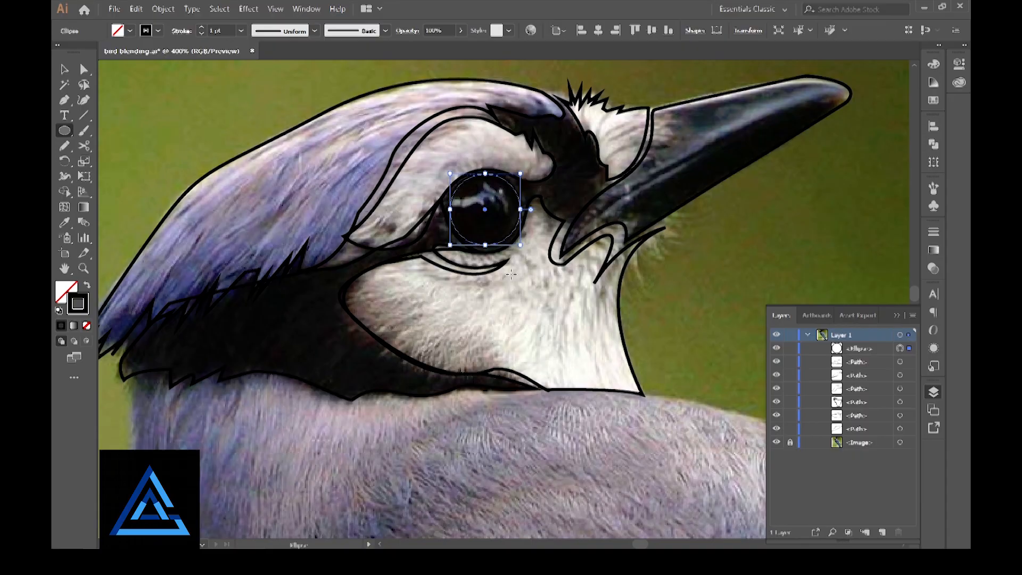
Step: Start a Pen path down the back of the neck and curve it up along the boundary between neck and back
key(ctrl+minus)
key(ctrl+minus)
drag(646, 460, 551, 318)
click(65, 100)
click(229, 246)
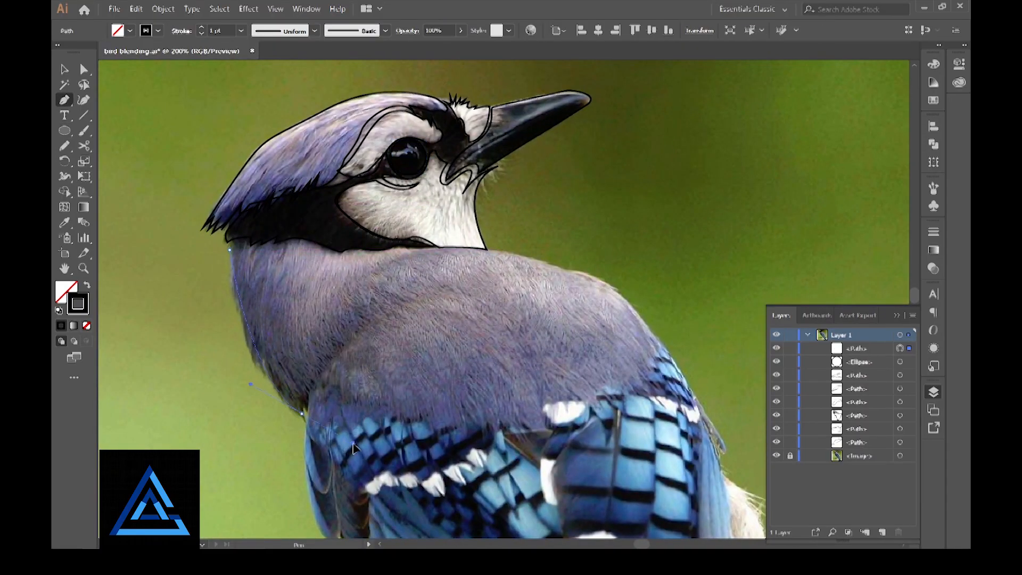
click(302, 413)
drag(471, 263, 518, 254)
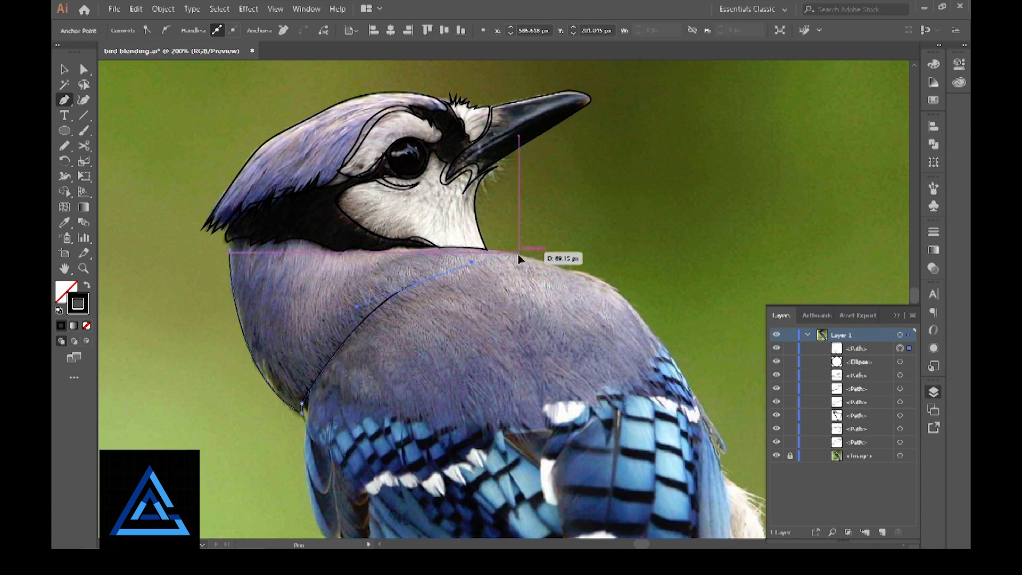
Step: Extend the neck path to the shoulder below the throat and close it along the black neck band's lower edge
click(519, 253)
click(435, 245)
click(342, 245)
drag(311, 233, 305, 234)
click(229, 250)
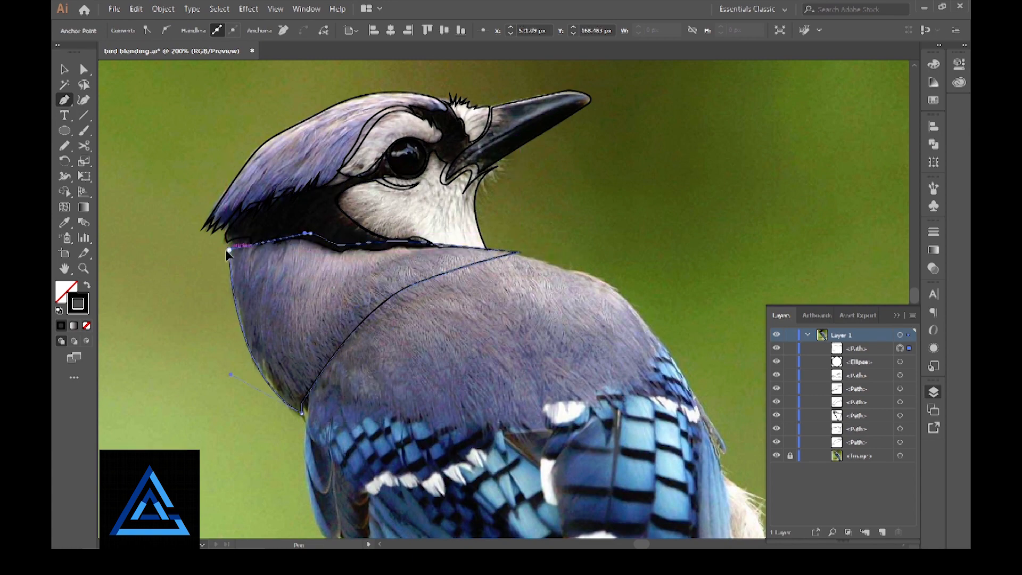
drag(229, 251, 216, 275)
Step: Start the back outline at the shoulder's outer edge and trace its jagged border above the wing's white patch
drag(537, 265, 453, 201)
click(573, 272)
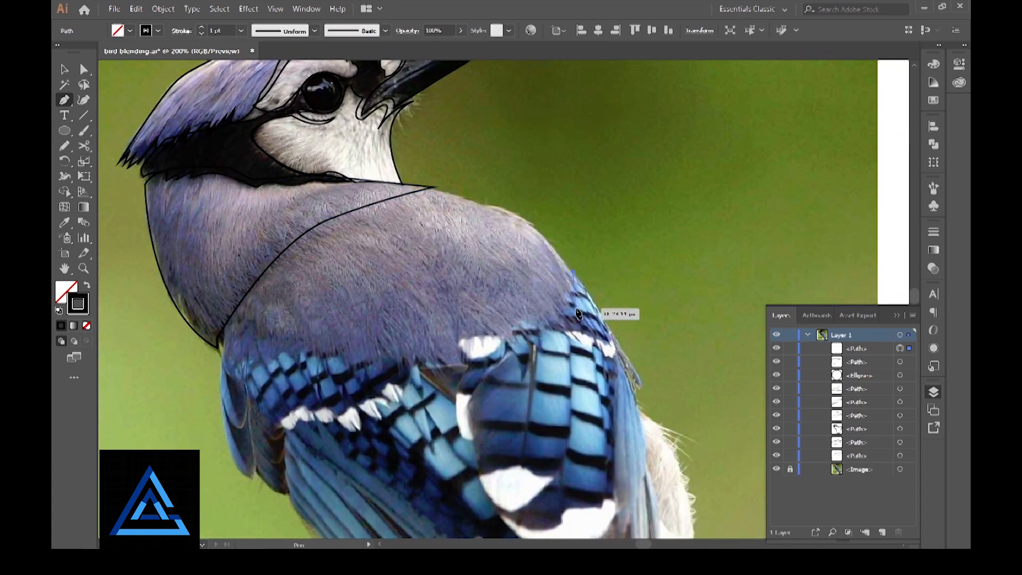
click(562, 316)
click(532, 319)
click(462, 338)
click(462, 355)
click(439, 360)
click(414, 352)
click(384, 354)
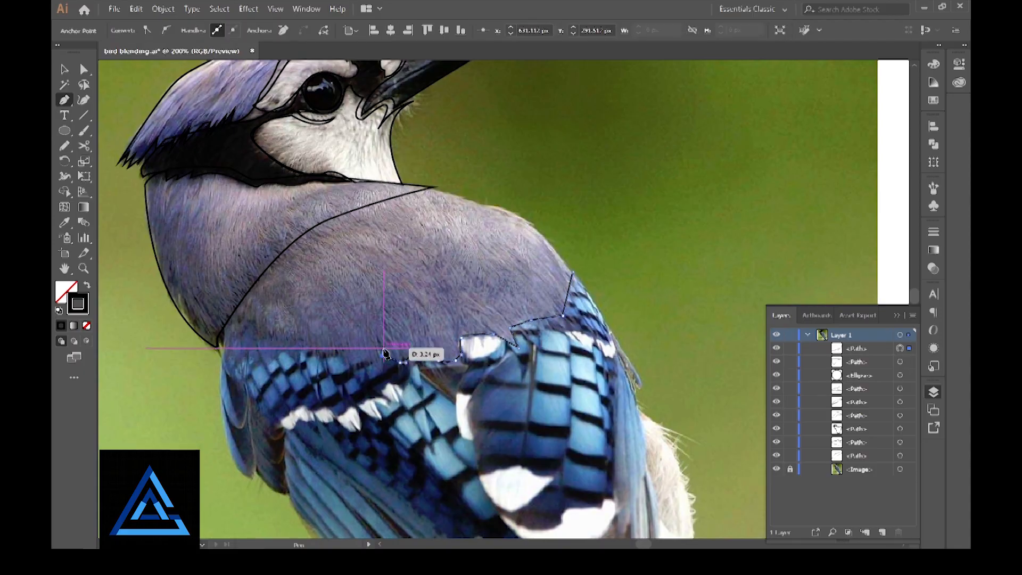
Step: Continue the back outline along the upper edge of the blue wing feathers to the base of the neck
click(355, 367)
click(290, 349)
mouse_move(268, 336)
mouse_down()
mouse_move(241, 329)
mouse_move(229, 372)
mouse_up()
key(ctrl+z)
click(268, 349)
click(227, 376)
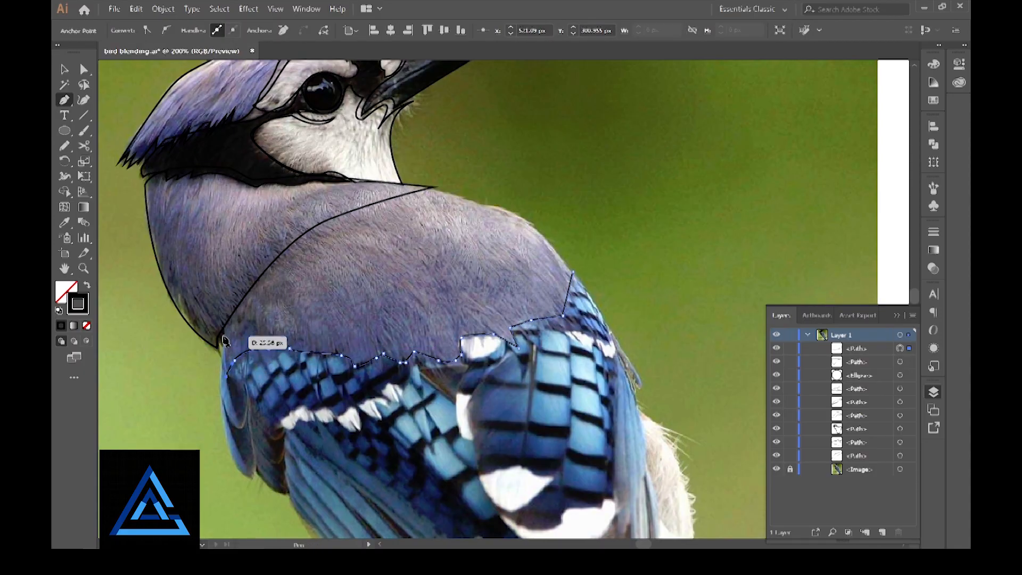
Step: Carry the back outline up along the neck boundary and over the shoulder to its starting point, and deselect it
click(227, 328)
drag(317, 234, 368, 211)
click(317, 234)
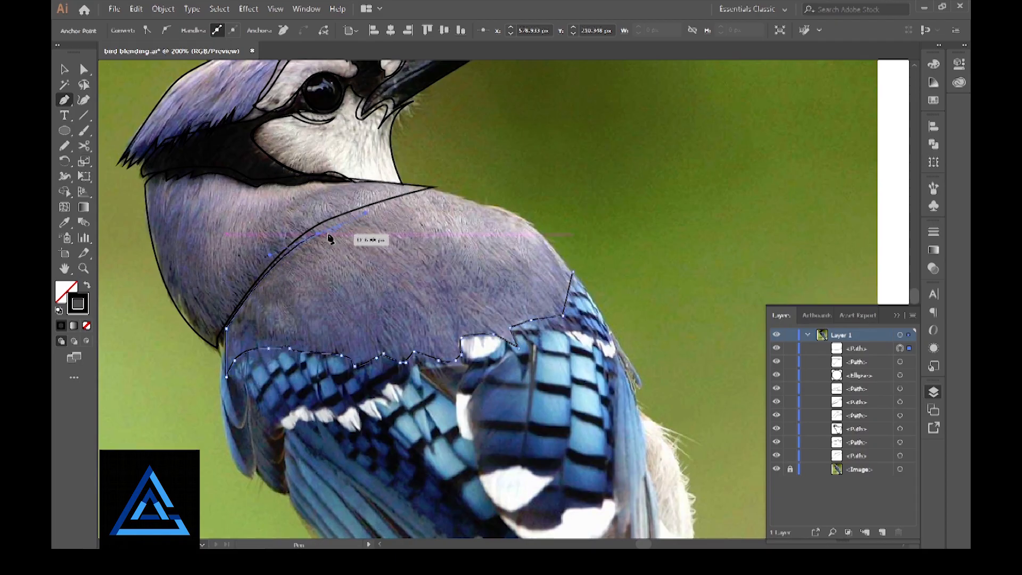
drag(437, 192, 479, 196)
click(439, 192)
click(487, 207)
drag(544, 238, 579, 275)
drag(471, 304, 550, 388)
click(65, 71)
click(669, 219)
Step: Draw a thin Pencil shape along the middle of the beak and a winding Pencil shape on the white cheek
key(ctrl+plus)
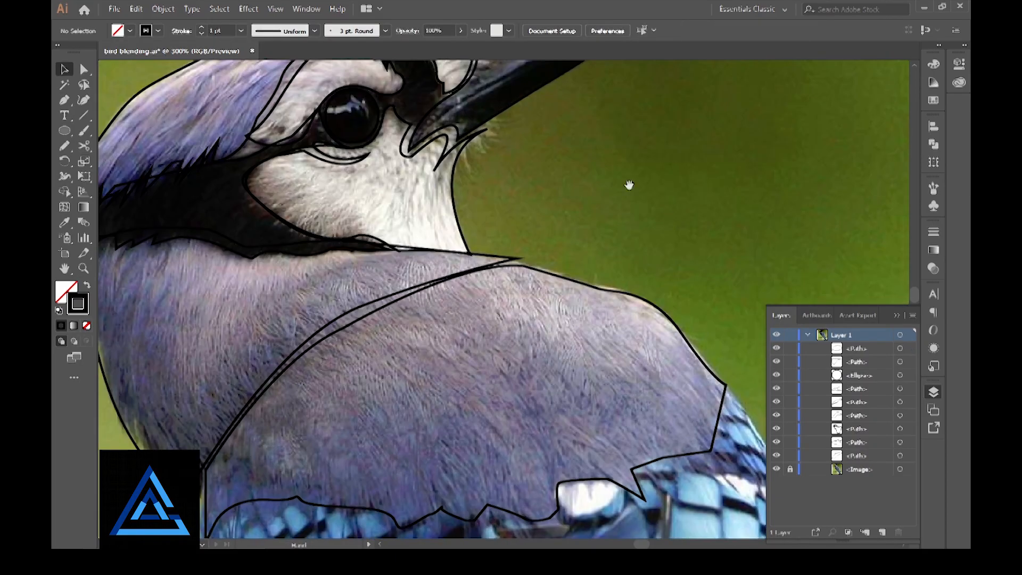
drag(630, 184, 626, 319)
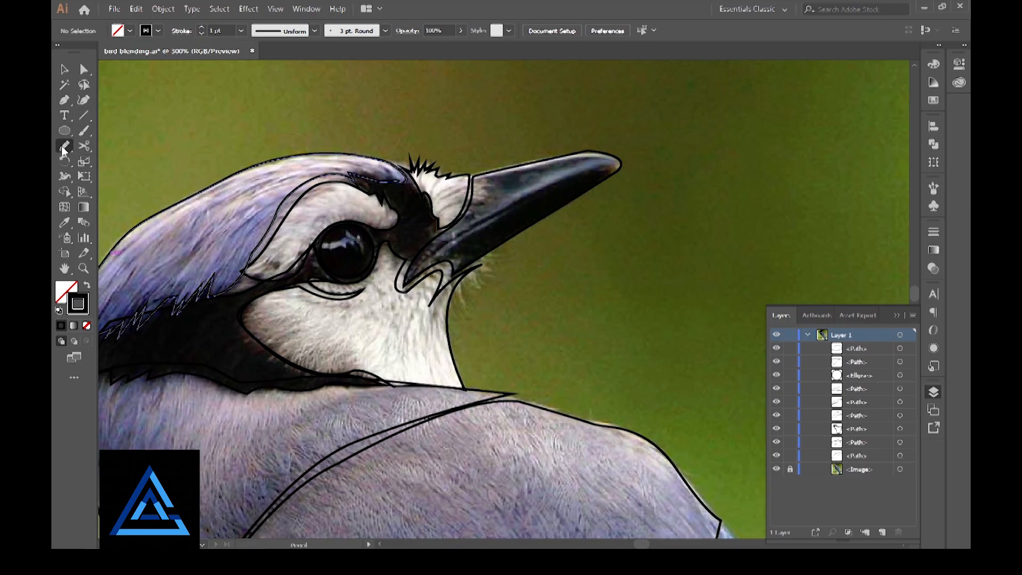
click(63, 149)
drag(538, 195, 458, 234)
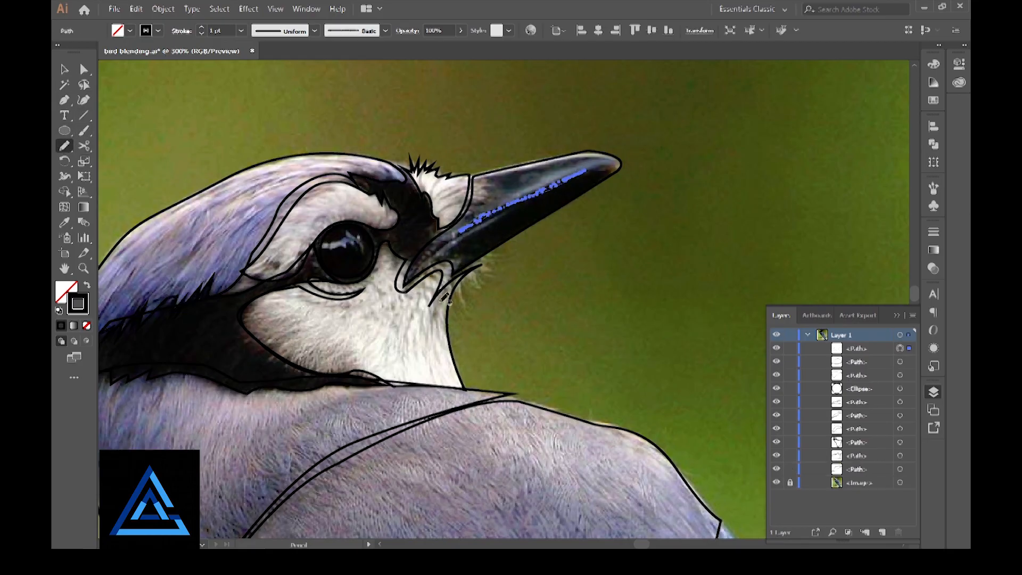
scroll(459, 241, down, 2)
scroll(459, 241, left, 2)
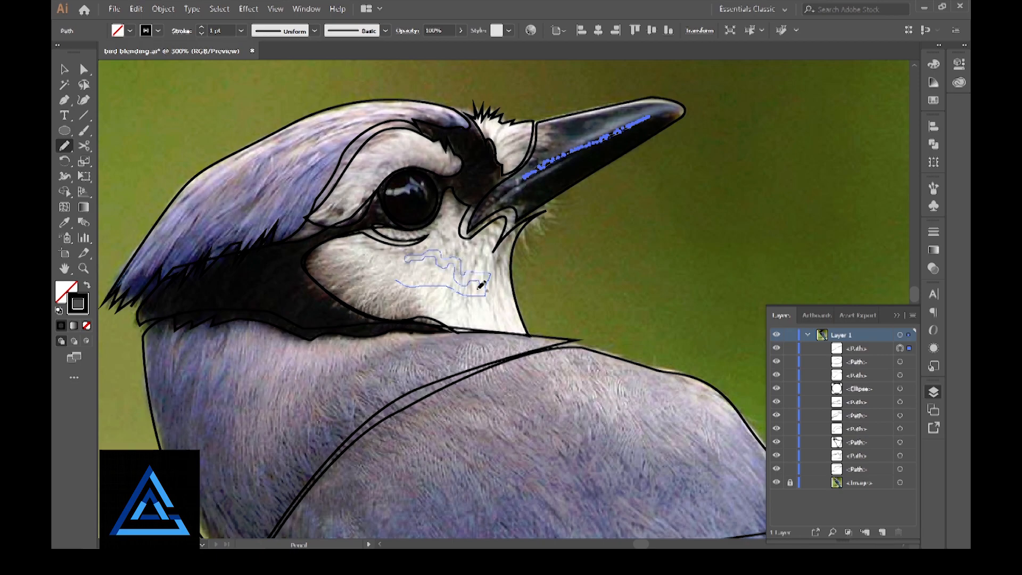
drag(406, 278, 398, 281)
Step: Draw a curved Pencil shape inside the blue crest and a Y-shaped one inside the black neck band
scroll(391, 230, up, 1)
scroll(391, 230, left, 1)
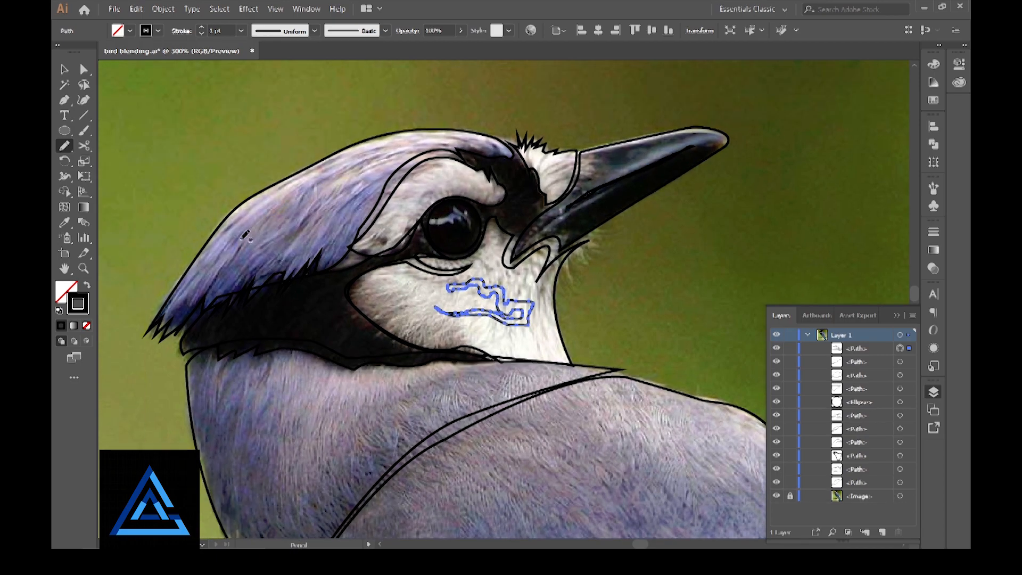
mouse_move(247, 237)
mouse_down()
mouse_move(231, 253)
mouse_move(340, 167)
mouse_up()
key(ctrl+z)
drag(272, 228, 259, 248)
scroll(319, 260, down, 1)
scroll(320, 260, left, 1)
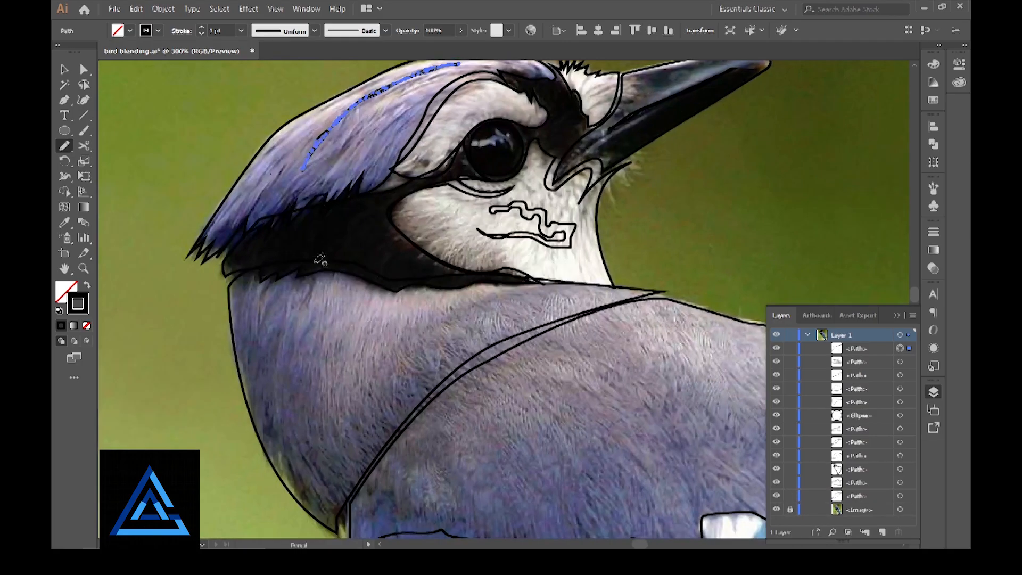
ctrl+click(360, 235)
Step: Draw a V-shaped Pencil shape on the neck and a long branching one across the middle of the back
scroll(303, 229, down, 1)
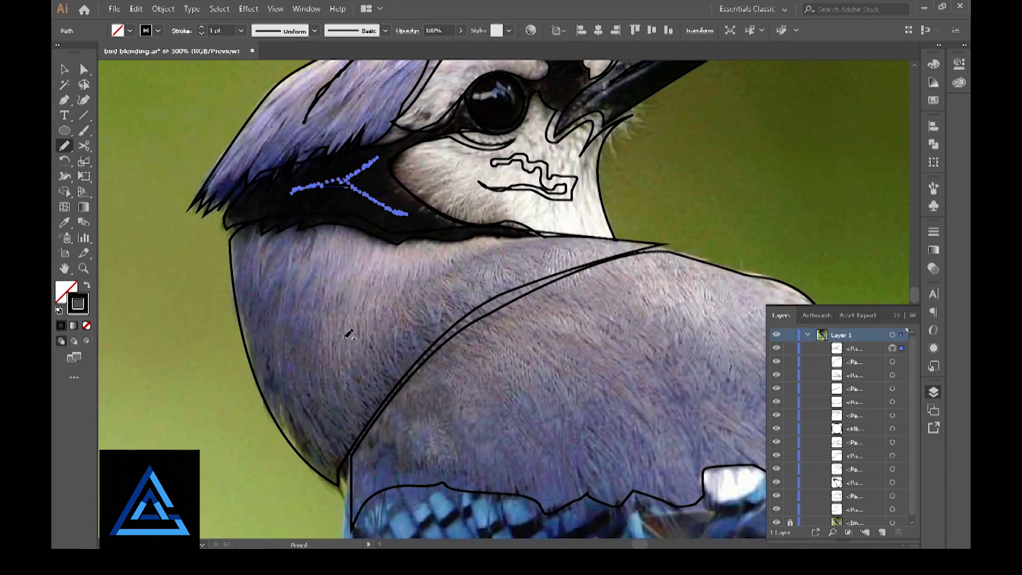
drag(342, 303, 331, 355)
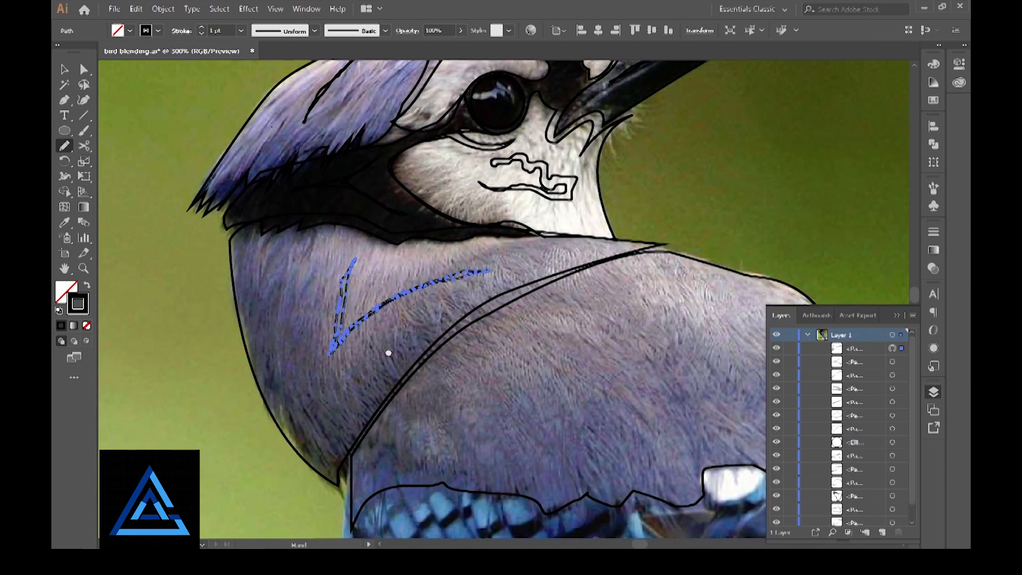
drag(512, 397, 401, 301)
drag(391, 286, 488, 327)
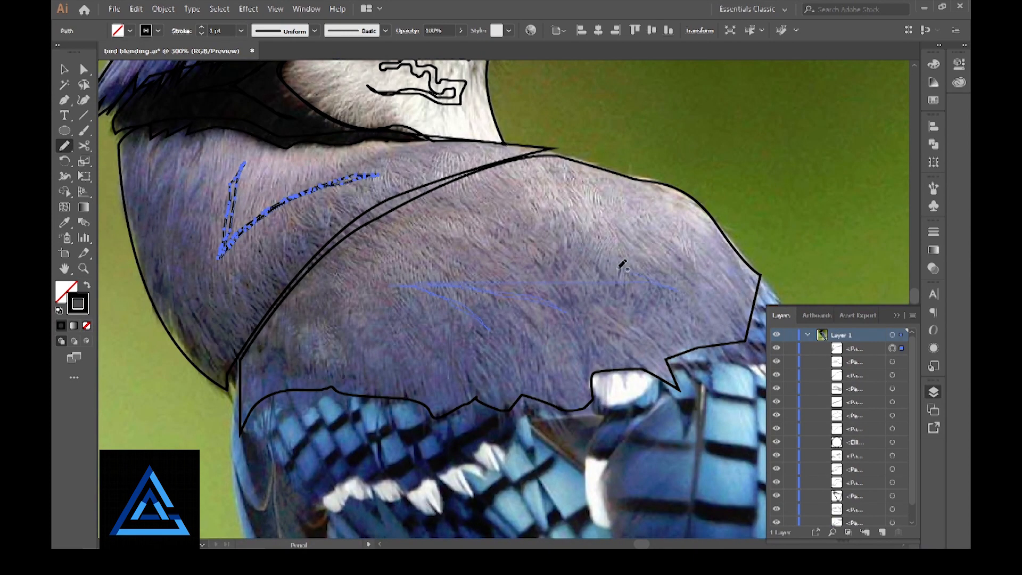
drag(481, 269, 482, 270)
Step: Select the crest outline and its inner Pencil shape, go through the blend options, and blend the two paths
key(v)
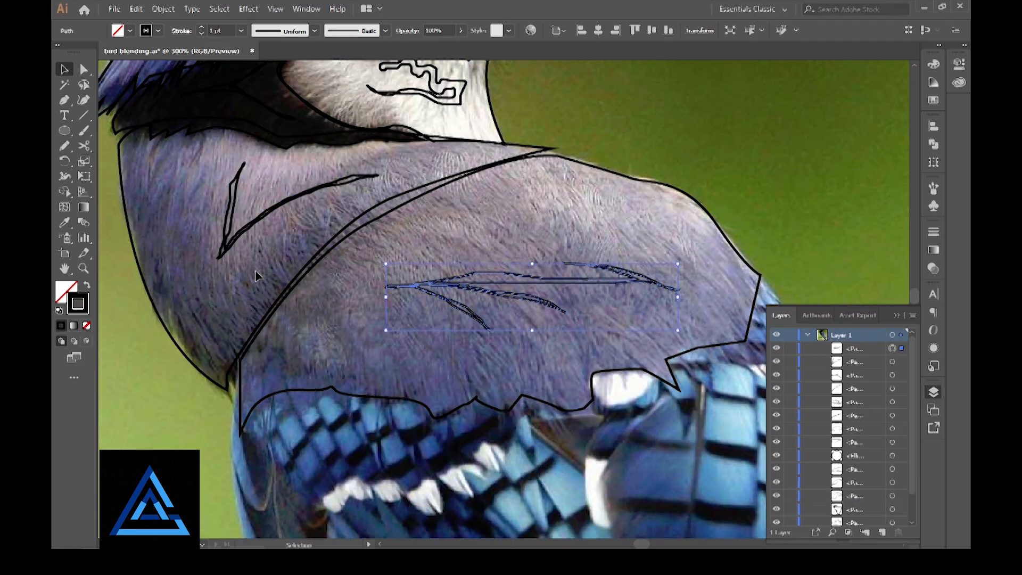
key(ctrl+minus)
key(ctrl+minus)
drag(275, 105, 335, 166)
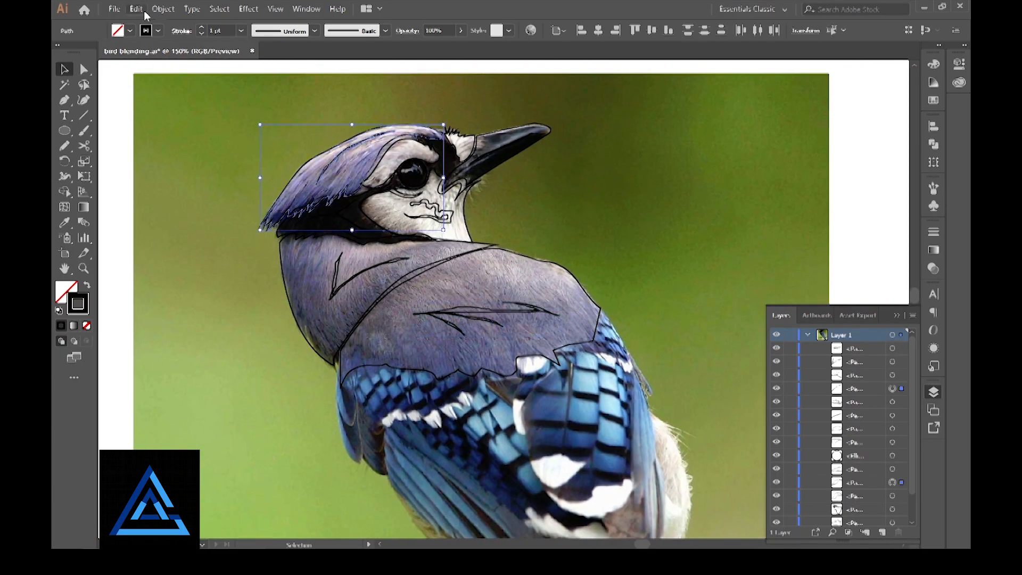
click(163, 8)
mouse_move(213, 341)
click(368, 374)
click(286, 181)
click(163, 9)
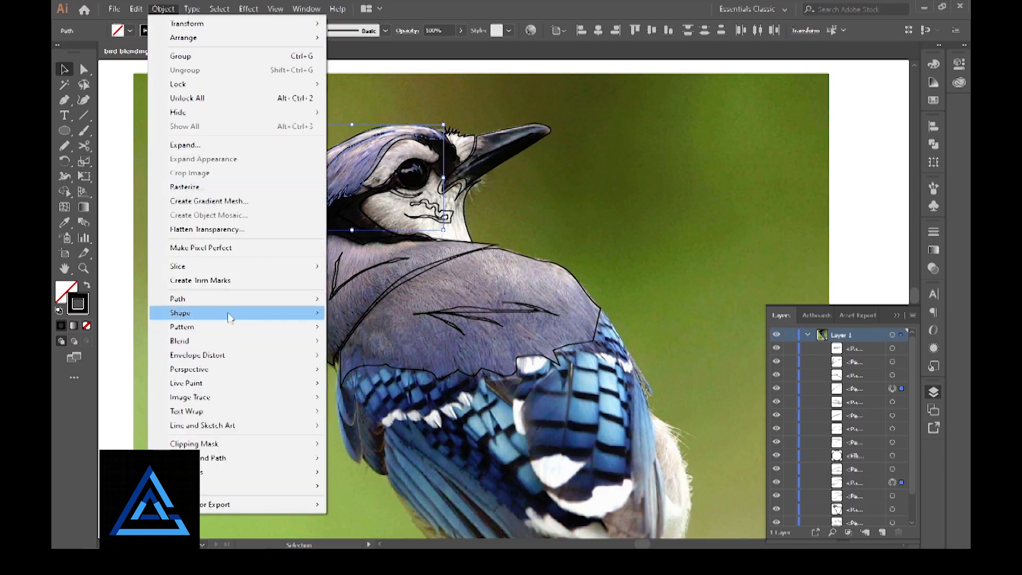
click(354, 341)
Step: Blend the beak outline with its inner shape, and the cheek outline with the winding shape inside it
key(ctrl+plus)
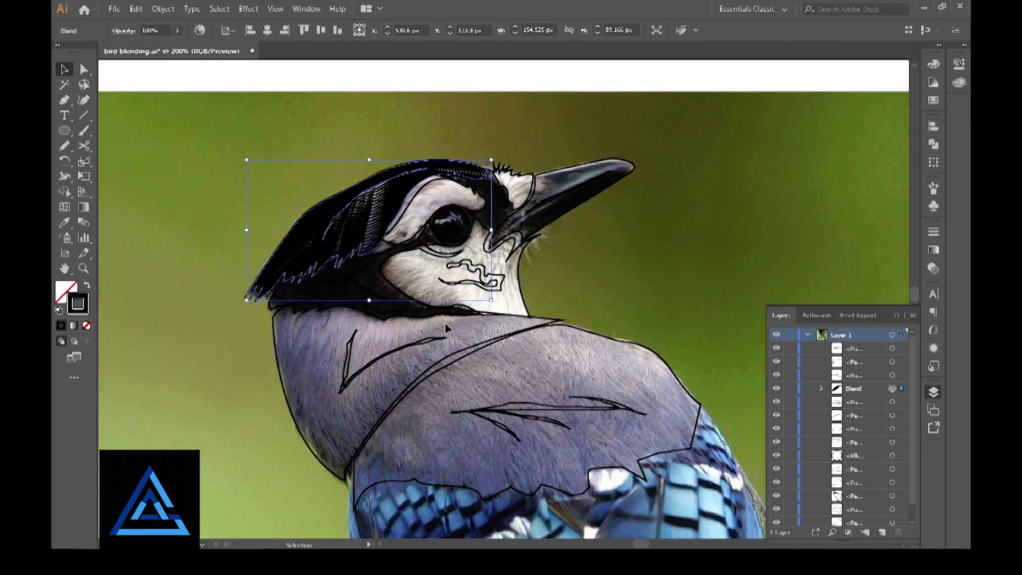
click(631, 284)
ctrl+alt+click(583, 186)
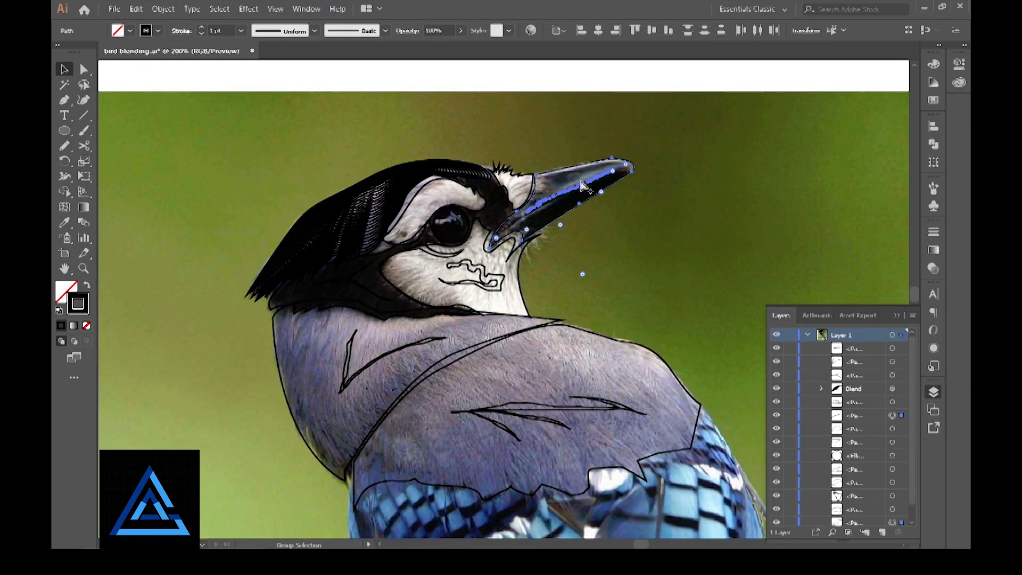
key(ctrl+alt+b)
drag(493, 277, 570, 299)
key(ctrl+alt+b)
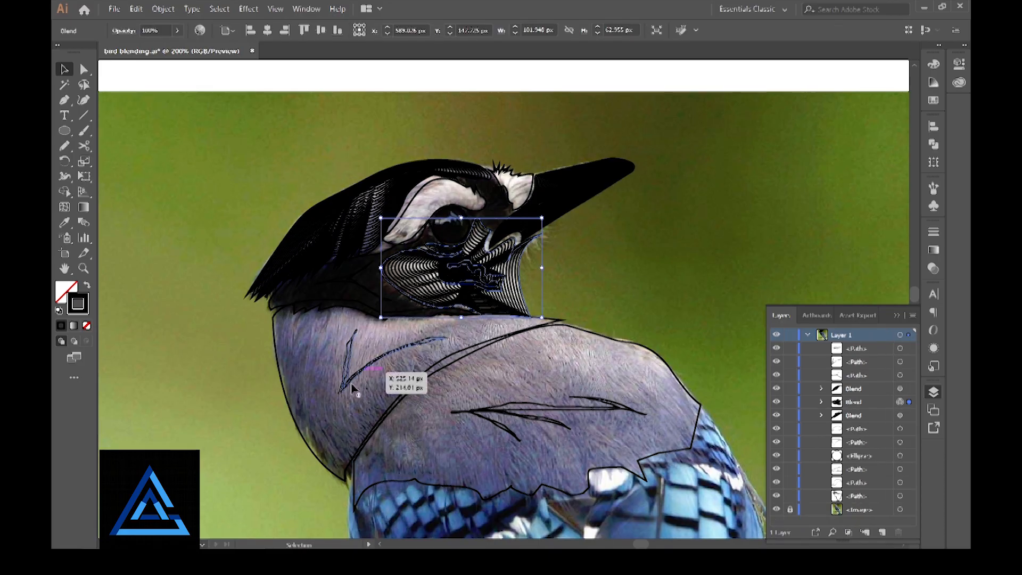
Step: Blend the black neck band with its Y-shaped inner path, and the neck outline with its V-shaped path
click(312, 311)
shift+click(350, 280)
key(ctrl+alt+b)
click(344, 375)
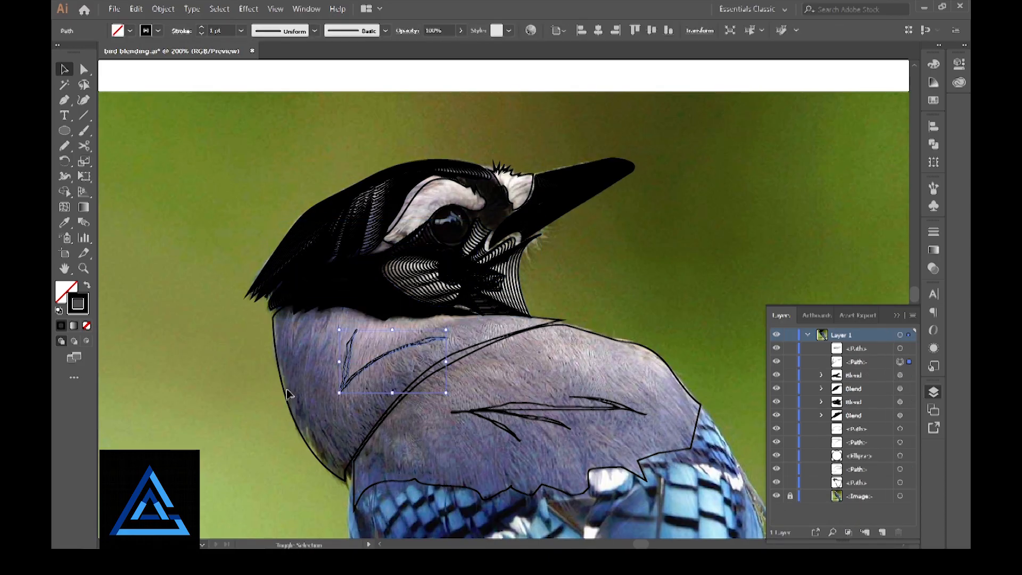
shift+click(287, 394)
key(ctrl+alt+b)
Step: Blend the back outline with the branching shape inside it and deselect the result
click(490, 424)
shift+click(462, 487)
key(ctrl+alt+b)
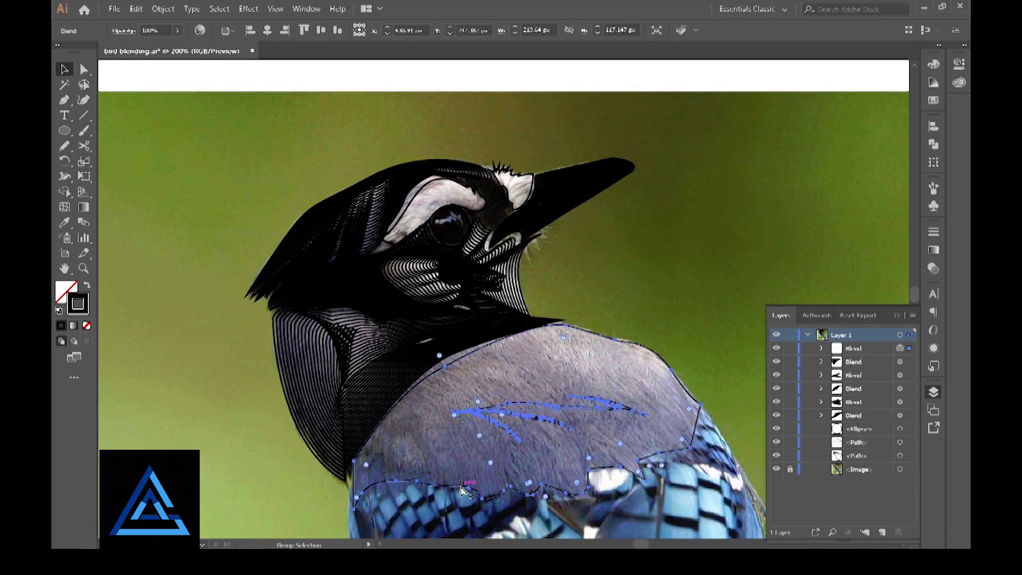
click(686, 261)
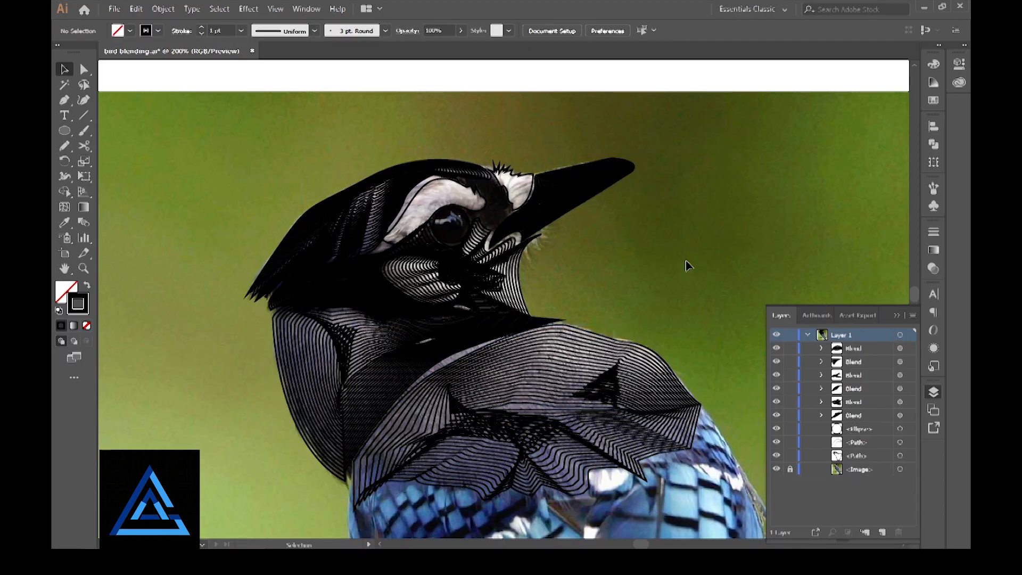
Step: Draw small Pencil shapes inside the white brow patch, the white patch beside the beak, and the eye
mouse_move(686, 261)
mouse_down()
mouse_move(654, 290)
mouse_move(702, 323)
mouse_up()
key(ctrl+=)
click(64, 145)
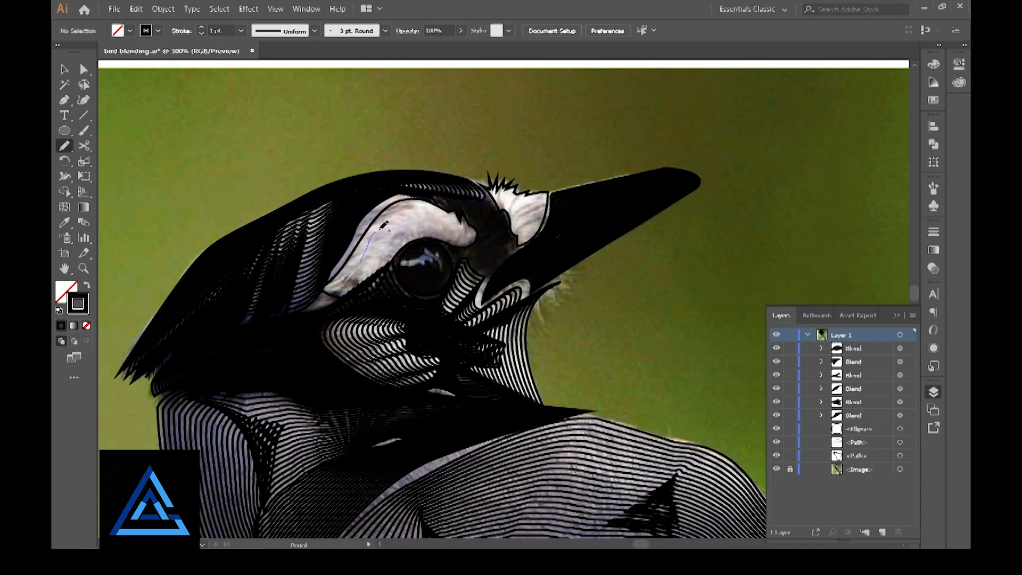
drag(390, 223, 390, 224)
drag(526, 209, 530, 224)
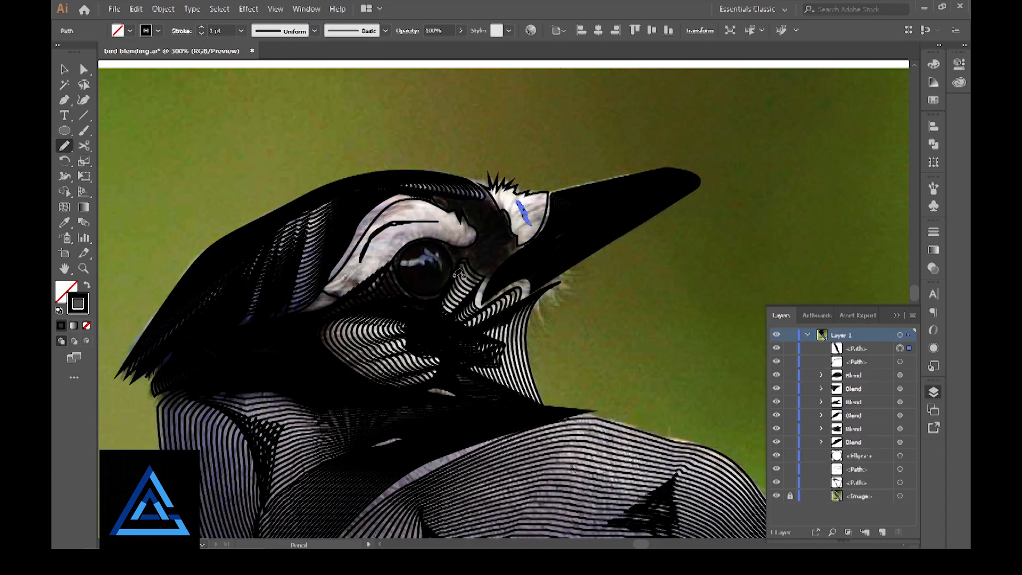
drag(438, 259, 432, 264)
Step: Blend the white brow patch outline with the curved Pencil shape inside it
key(v)
click(428, 294)
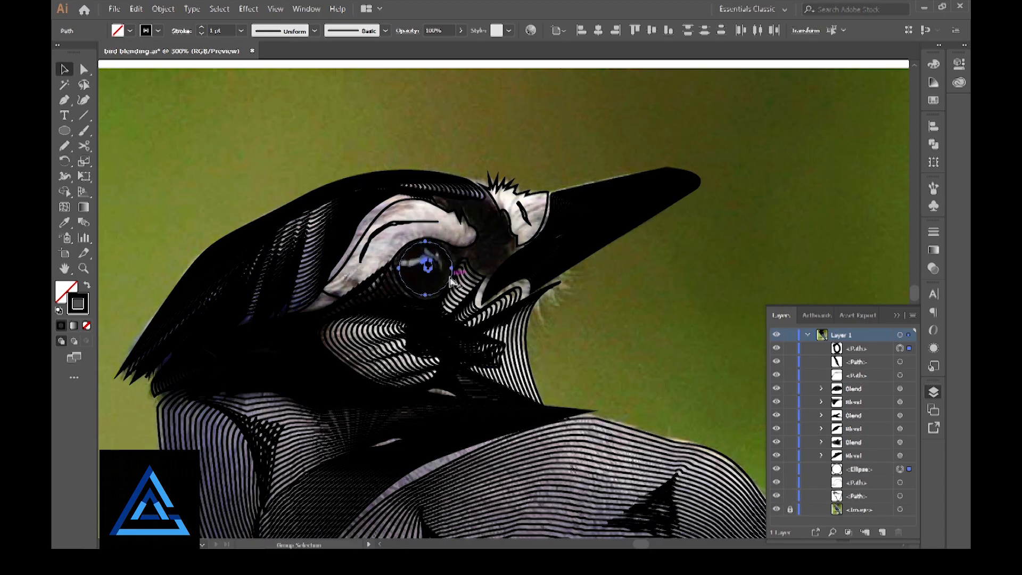
click(361, 259)
shift+click(351, 260)
key(ctrl+alt+b)
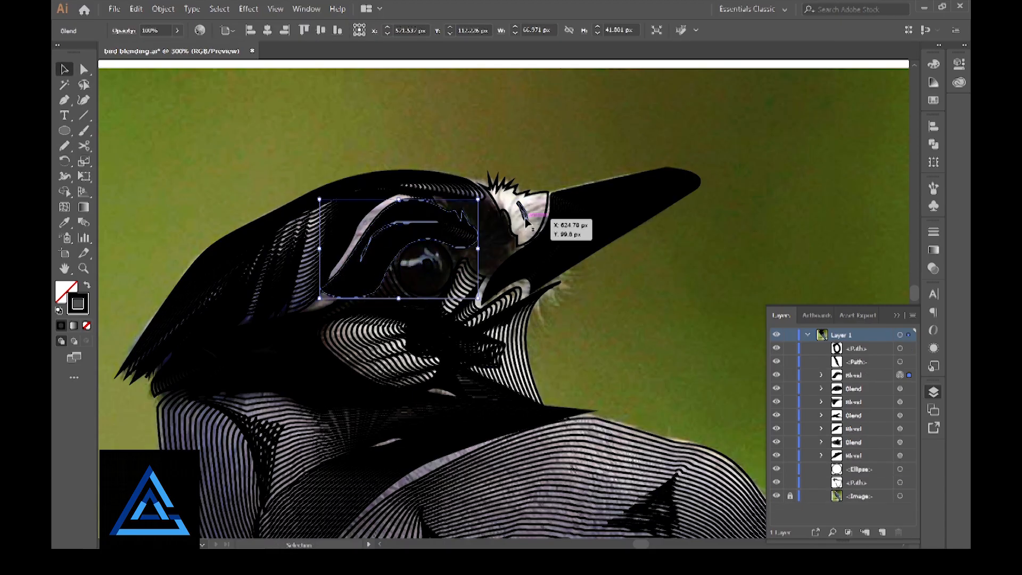
Step: Blend the outline of the white patch beside the beak with the small Pencil shape inside it
click(525, 214)
shift+click(515, 190)
key(ctrl+alt+b)
Step: Blend the eye circle with the small shape inside it and set the blend spacing to 20 specified steps
click(428, 273)
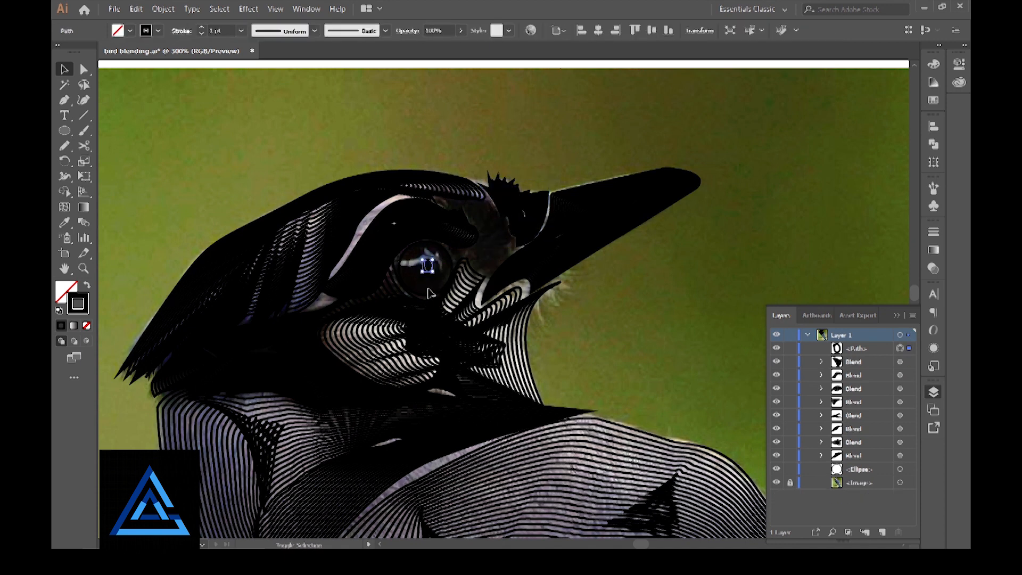
shift+click(424, 295)
key(ctrl+alt+b)
double_click(84, 222)
click(368, 123)
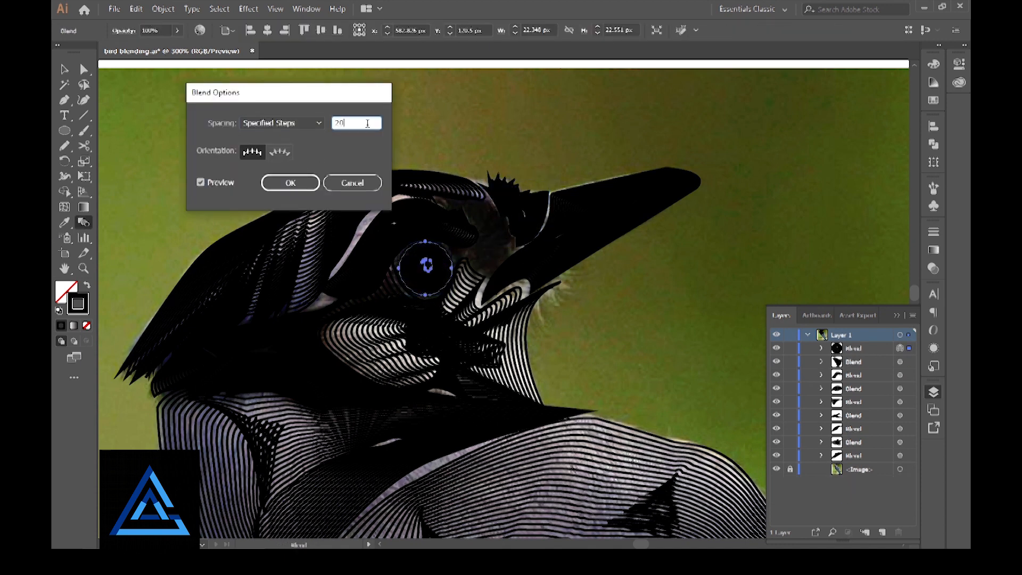
key(Return)
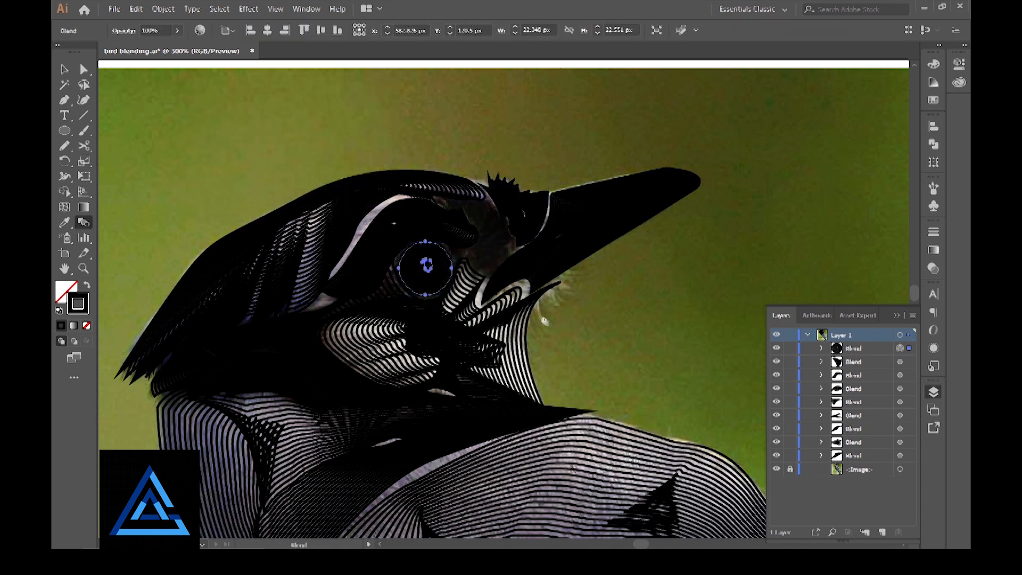
Step: Hide the reference photo to review the blended line art on the whole artboard, and show the photo again
click(63, 70)
click(777, 469)
scroll(677, 361, down, 3)
key(ctrl+0)
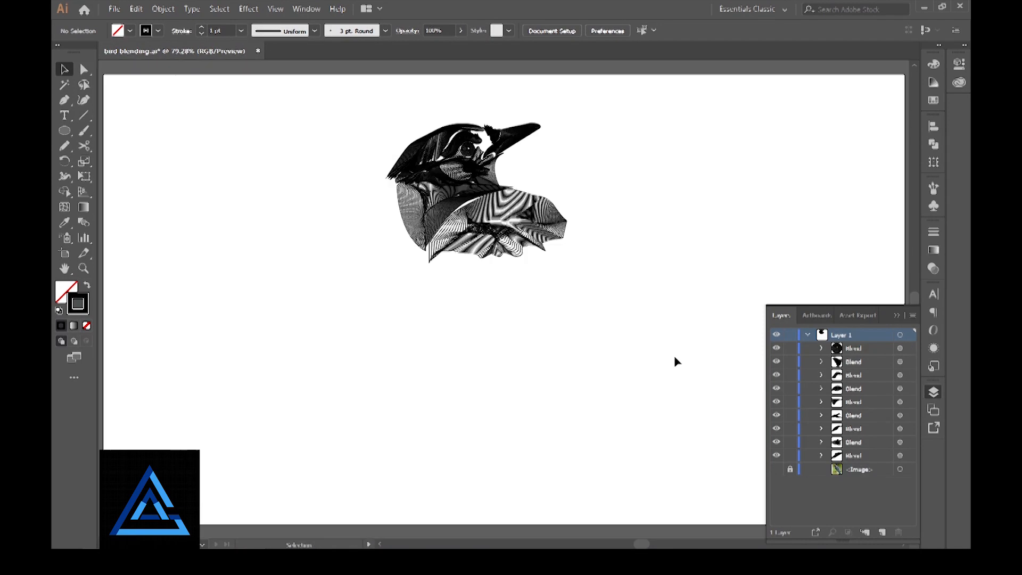
drag(654, 324, 594, 356)
key(ctrl+equal)
key(ctrl+equal)
click(776, 469)
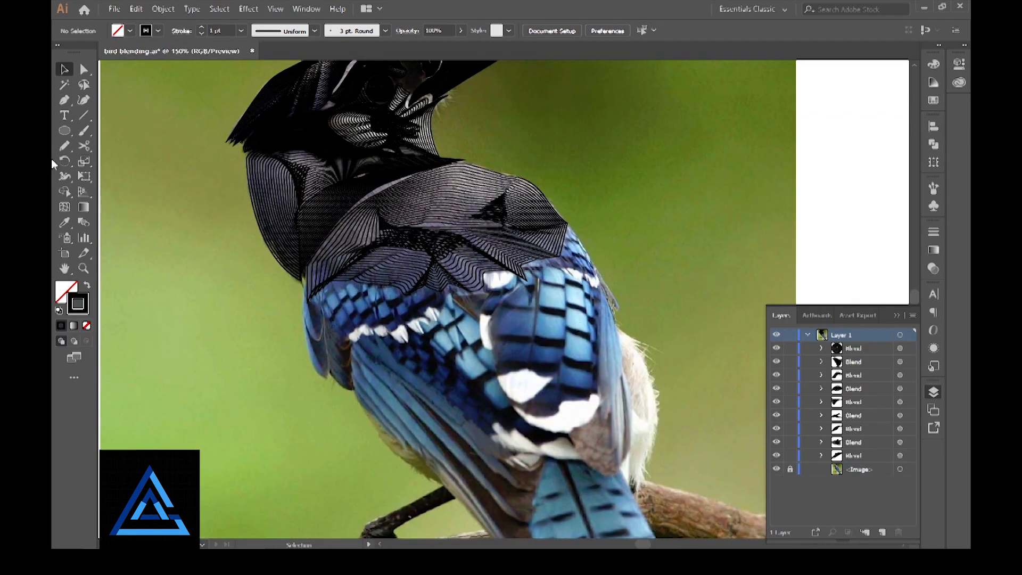
Step: Outline the shoulder feathers above the white wing bar with the Pencil tool and draw a thin irregular shape inside
click(65, 146)
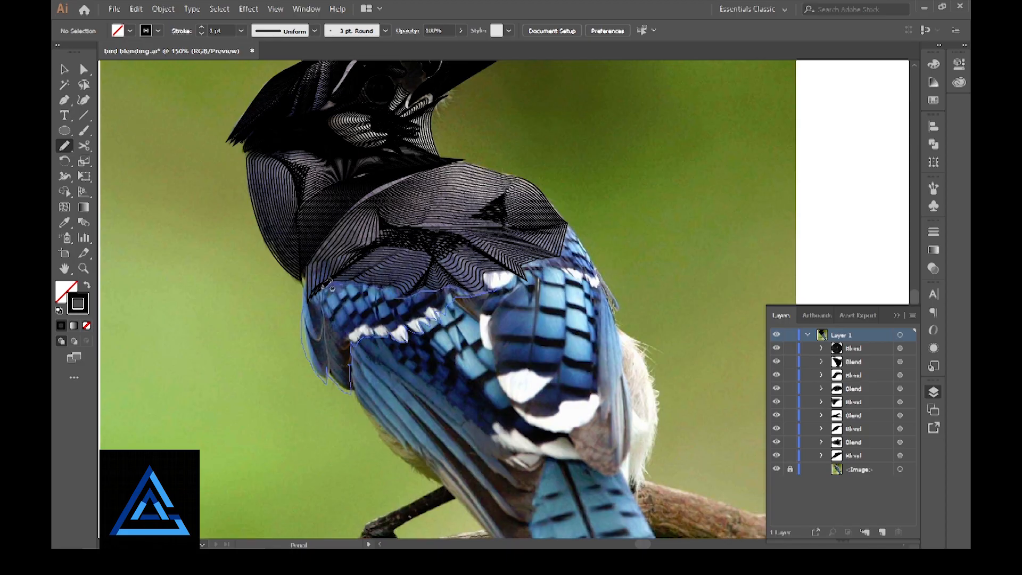
drag(311, 281, 307, 286)
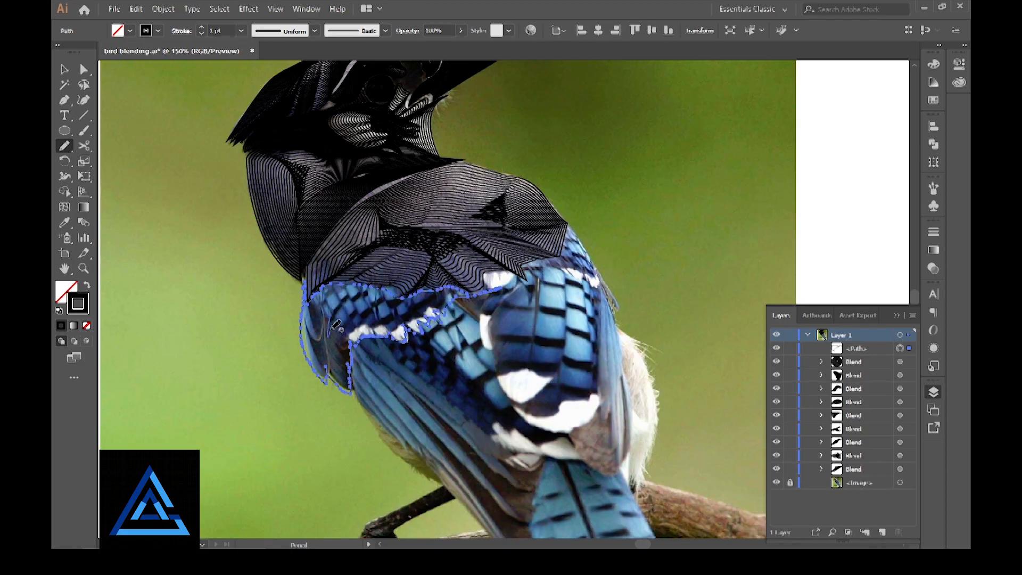
drag(372, 315, 328, 332)
Step: Outline the large rounded barred wing patch with the Pencil tool, and draw an oval and a smaller narrow shape nested inside it
drag(608, 243, 525, 211)
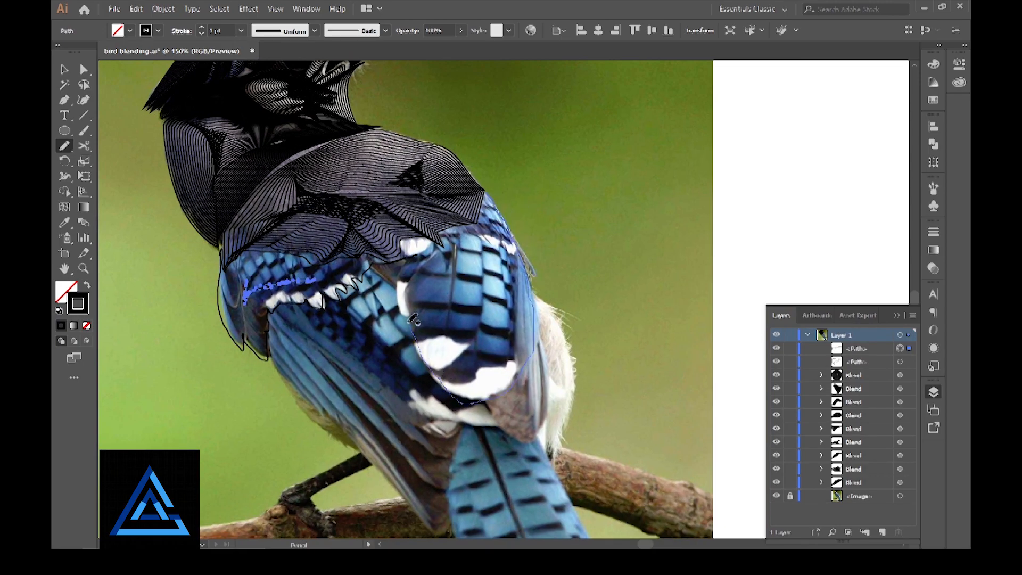
drag(403, 296, 407, 278)
key(ctrl+z)
double_click(64, 146)
click(520, 375)
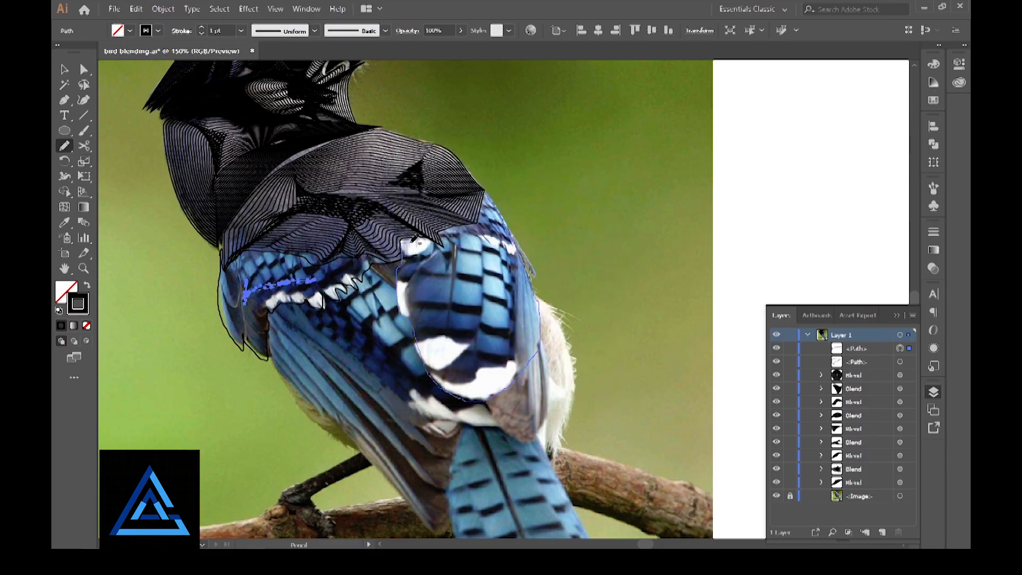
drag(489, 191, 487, 192)
drag(486, 267, 491, 310)
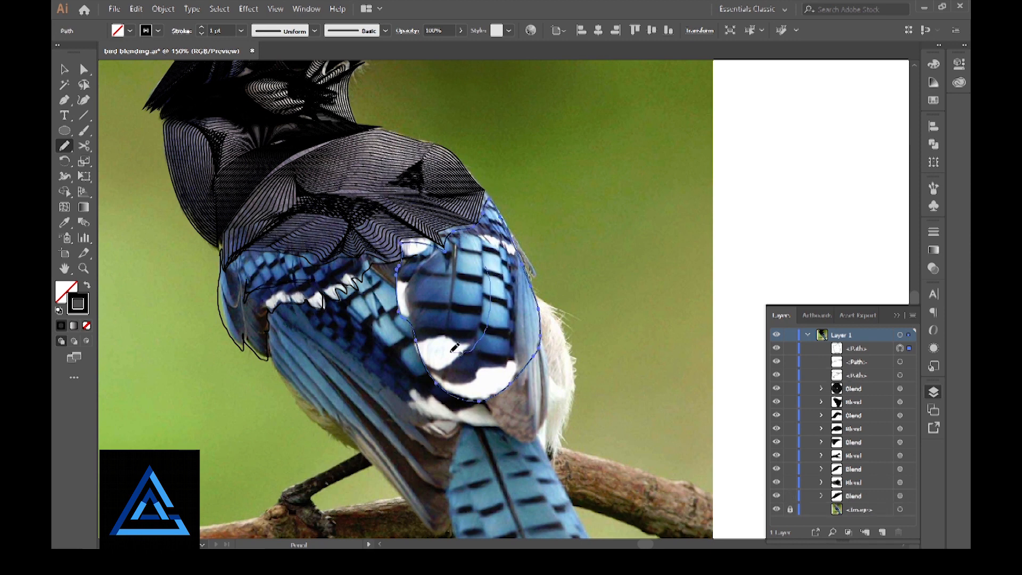
mouse_move(472, 271)
mouse_down()
mouse_move(485, 268)
mouse_move(471, 300)
mouse_up()
Step: Blend the rounded wing patch outline with its oval and its innermost narrow shape, and deselect the result
click(64, 69)
click(548, 338)
click(65, 145)
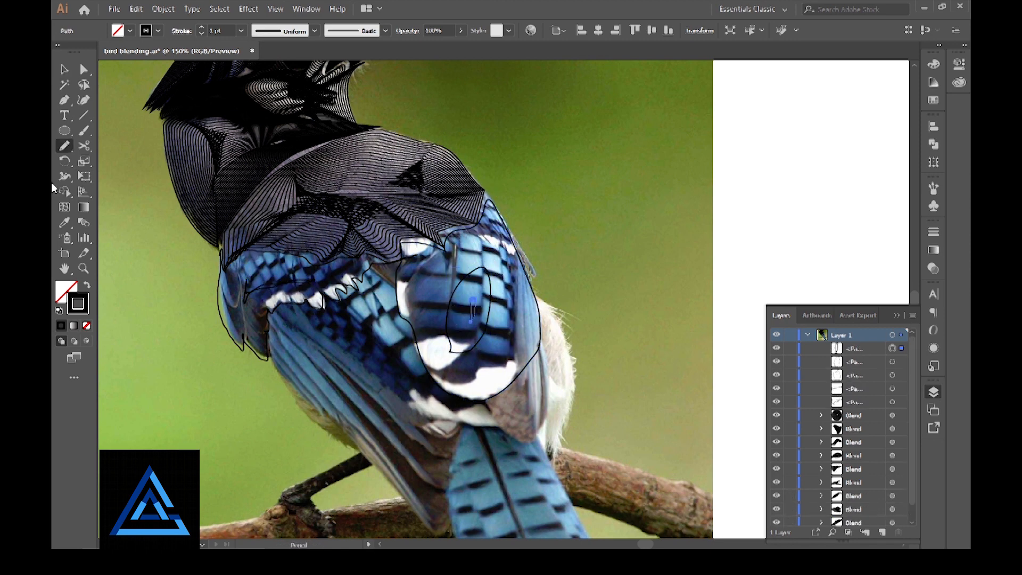
click(490, 305)
shift+click(540, 326)
key(ctrl+alt+b)
shift+click(474, 315)
key(ctrl+alt+b)
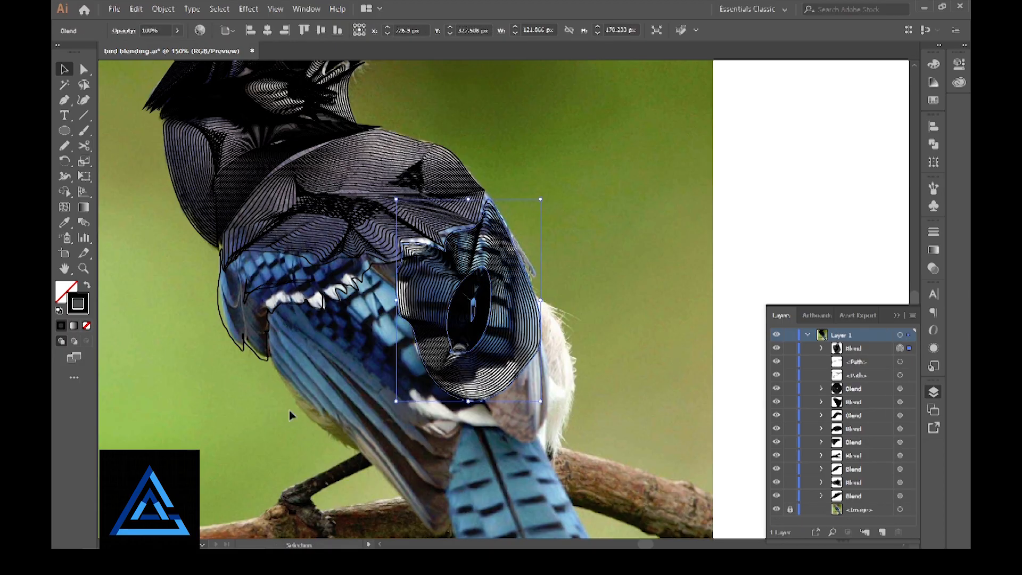
click(615, 276)
Step: Outline the long wing feathers beside the tail, draw a narrow branching shape inside, and blend the two
scroll(615, 275, down, 3)
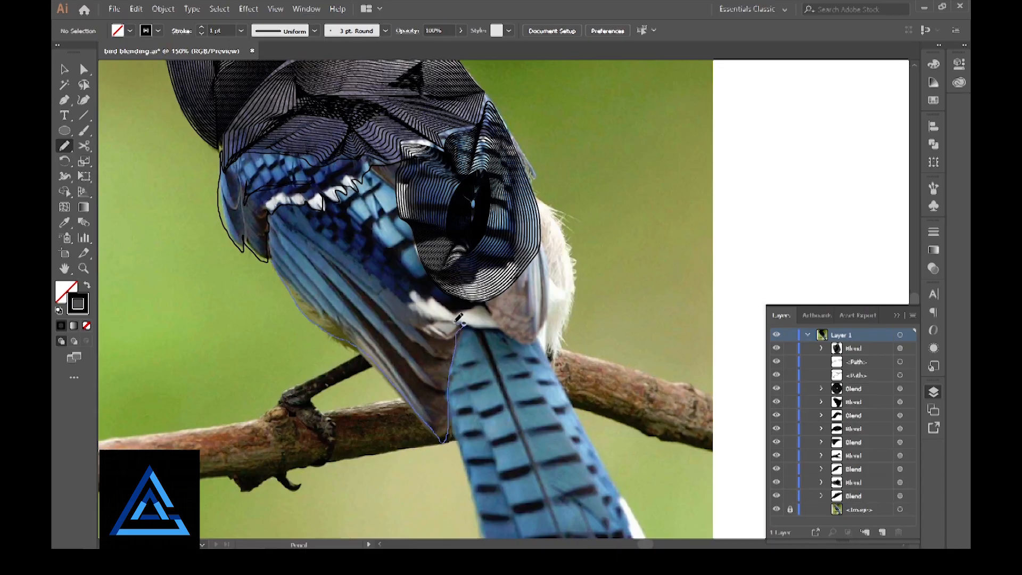
drag(278, 278, 275, 273)
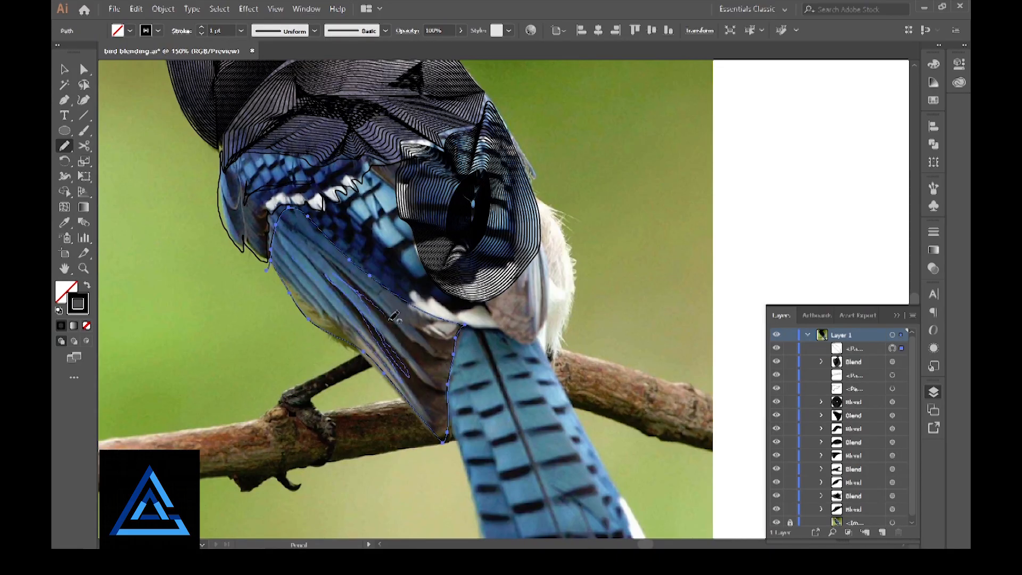
key(ctrl+alt+b)
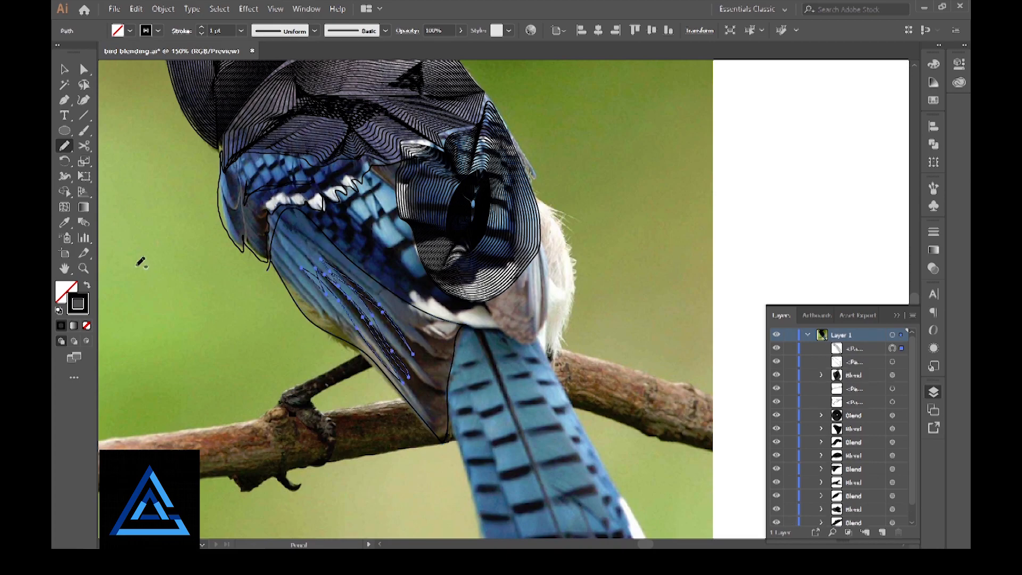
click(64, 69)
click(83, 70)
click(207, 277)
Step: Reposition anchor points of the inner branching shape in the long-feather blend to close the gap in its middle
scroll(376, 323, up, 2)
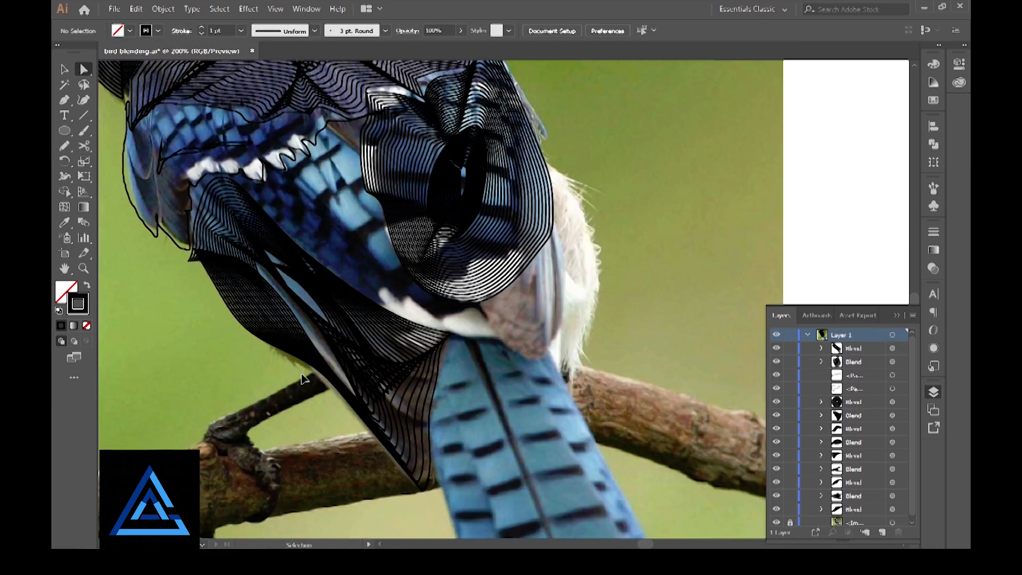
click(350, 312)
drag(351, 312, 343, 322)
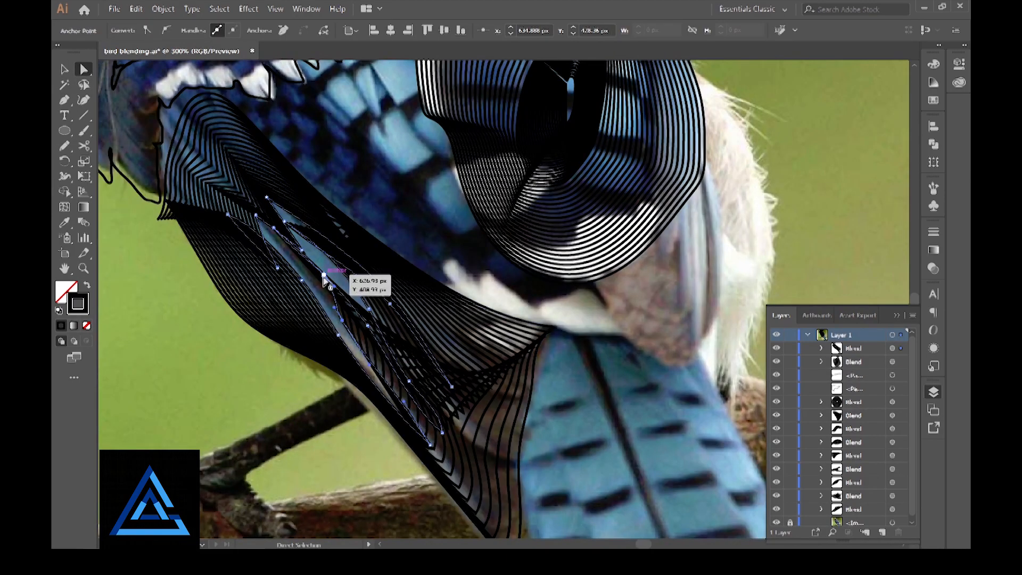
drag(324, 275, 317, 280)
drag(274, 223, 311, 256)
drag(383, 288, 312, 250)
drag(347, 281, 355, 299)
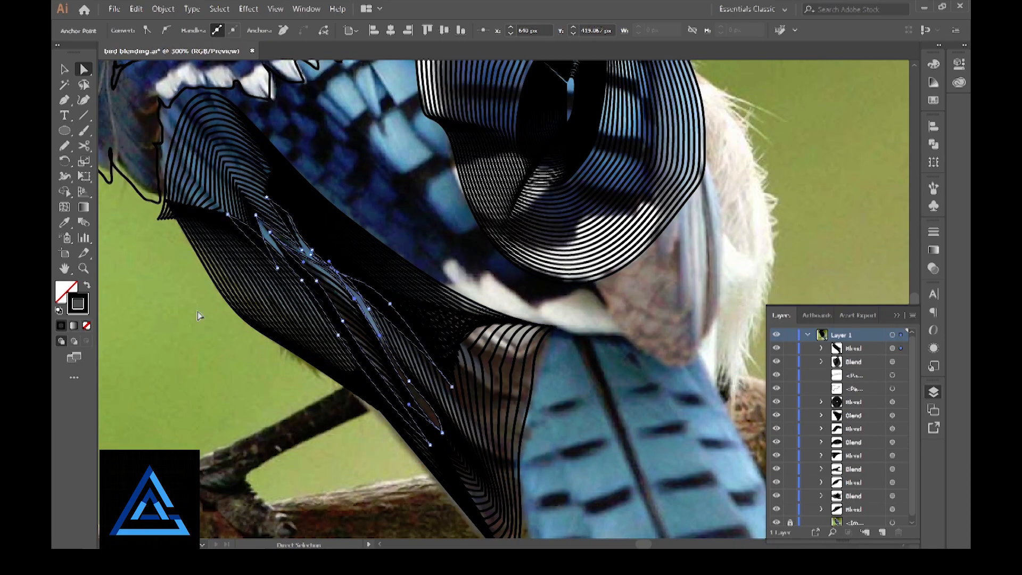
Step: Blend the shoulder feather outline with the thin irregular shape inside it and deselect the result
click(63, 66)
click(252, 374)
drag(253, 373, 381, 564)
click(388, 280)
shift+click(346, 242)
key(ctrl+alt+b)
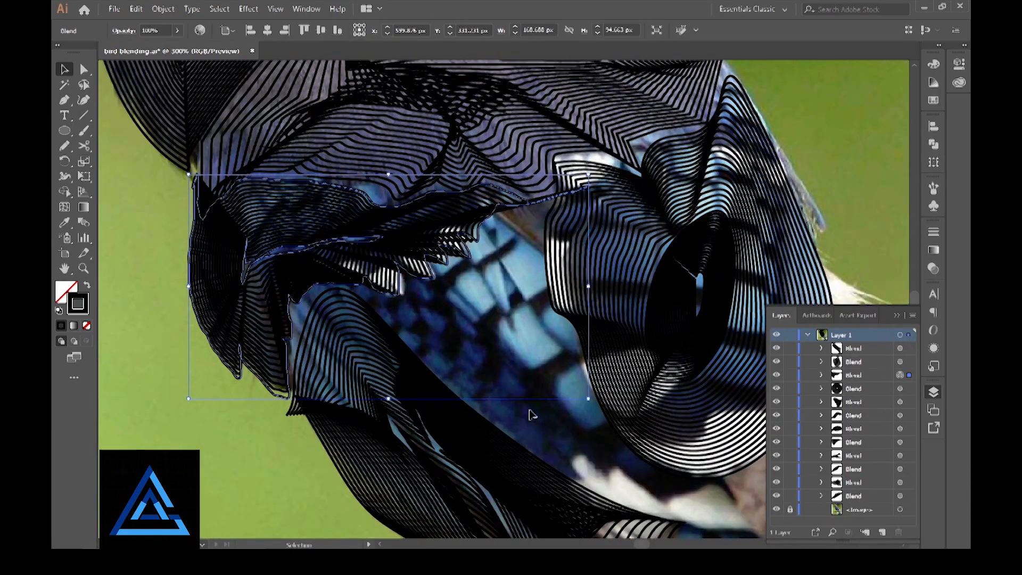
mouse_move(575, 447)
mouse_down()
mouse_move(356, 400)
mouse_move(420, 433)
mouse_up()
click(321, 319)
Step: Outline the blue spotted feathers between the shoulder, long-feather and rounded patch blends, and draw a narrow curved shape inside
click(65, 146)
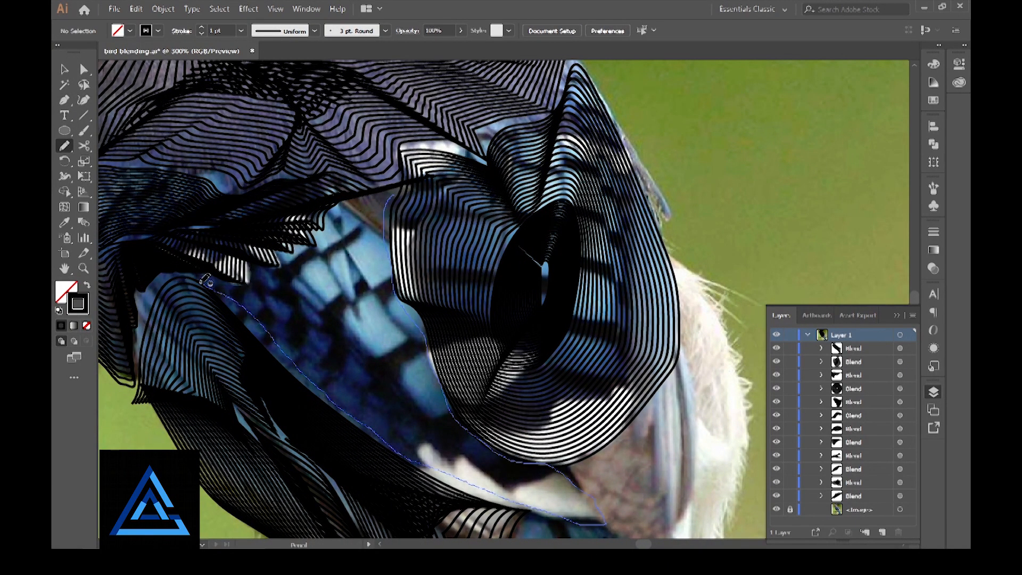
drag(136, 326, 132, 300)
key(ctrl+z)
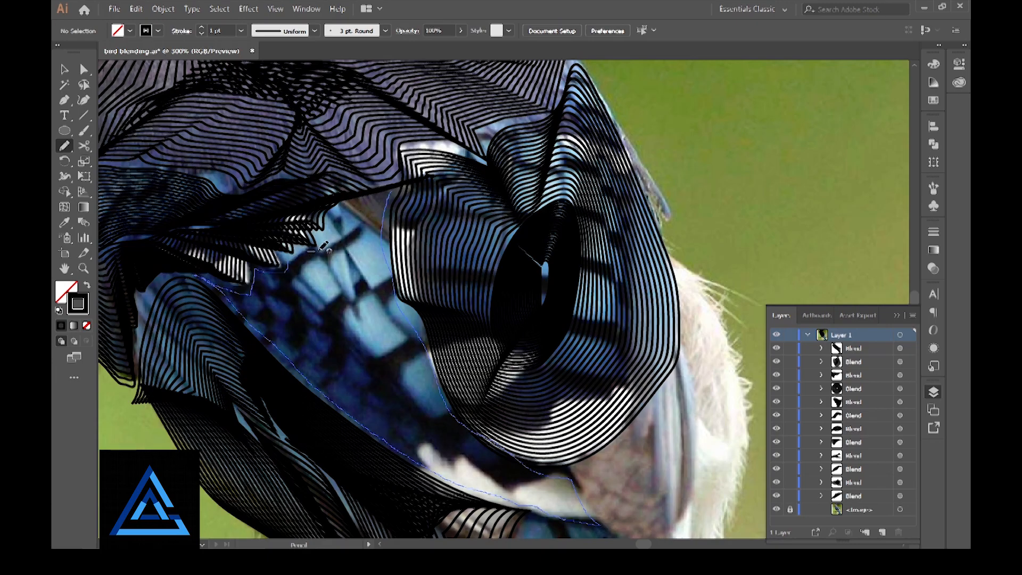
drag(393, 191, 388, 193)
drag(310, 318, 396, 380)
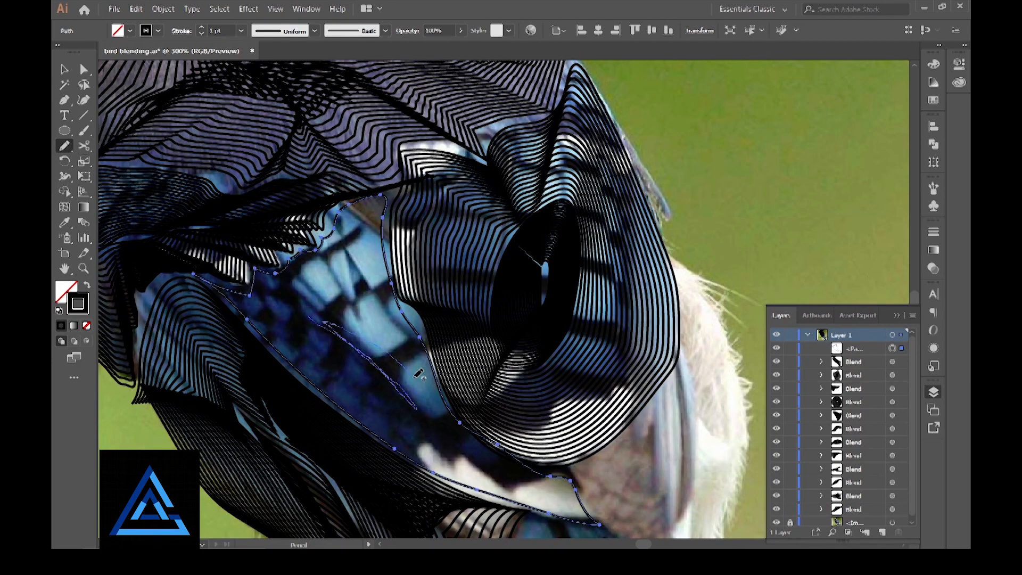
drag(316, 317, 315, 318)
Step: Blend the spotted feather outline with the narrow curved shape inside it
key(v)
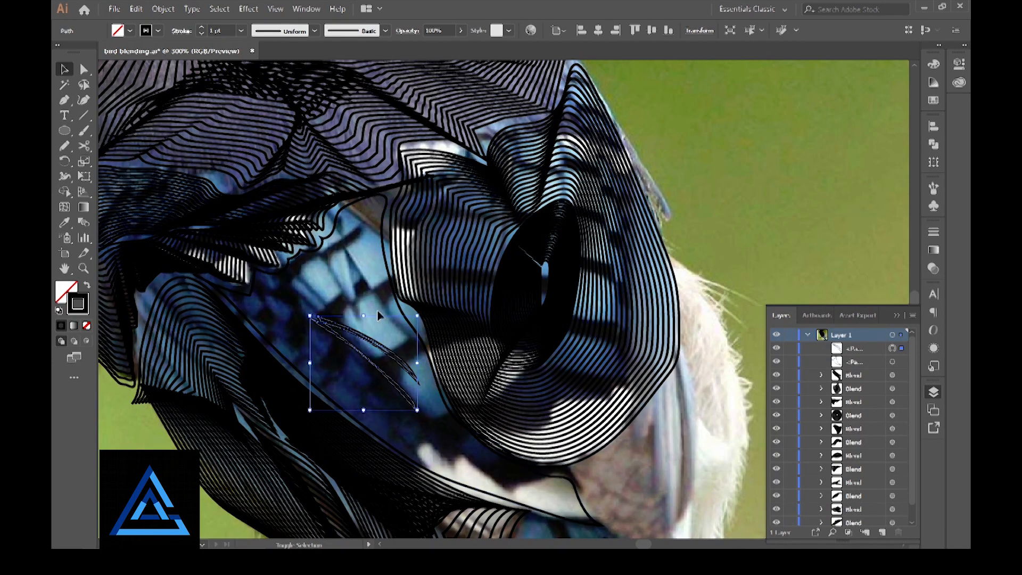
shift+click(397, 447)
key(ctrl+alt+b)
Step: Outline the grey-brown feather patch above the tail, draw a smaller rounded triangular shape inside, and blend the two
mouse_move(444, 441)
mouse_down()
mouse_move(290, 206)
mouse_move(220, 226)
mouse_up()
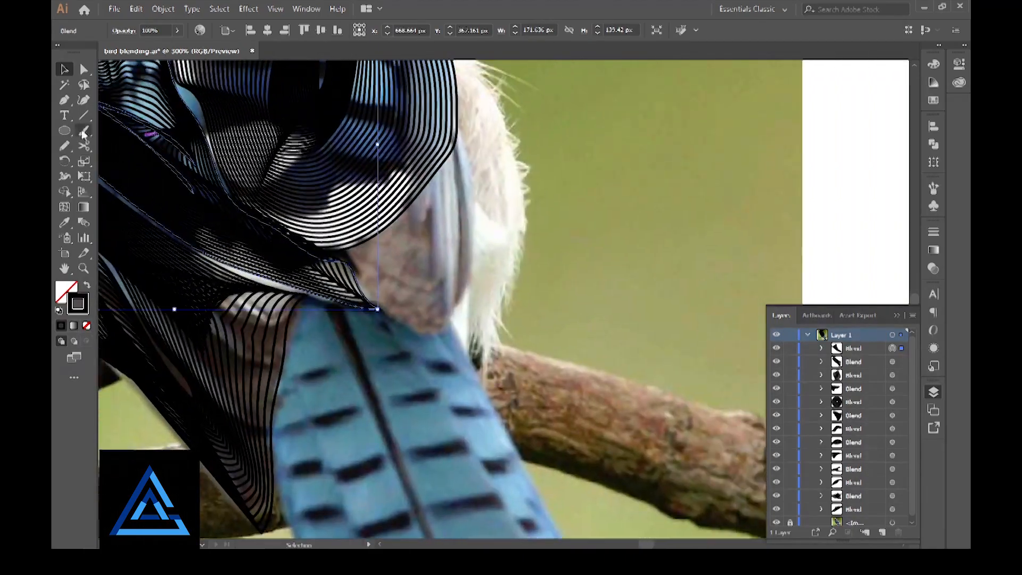
key(n)
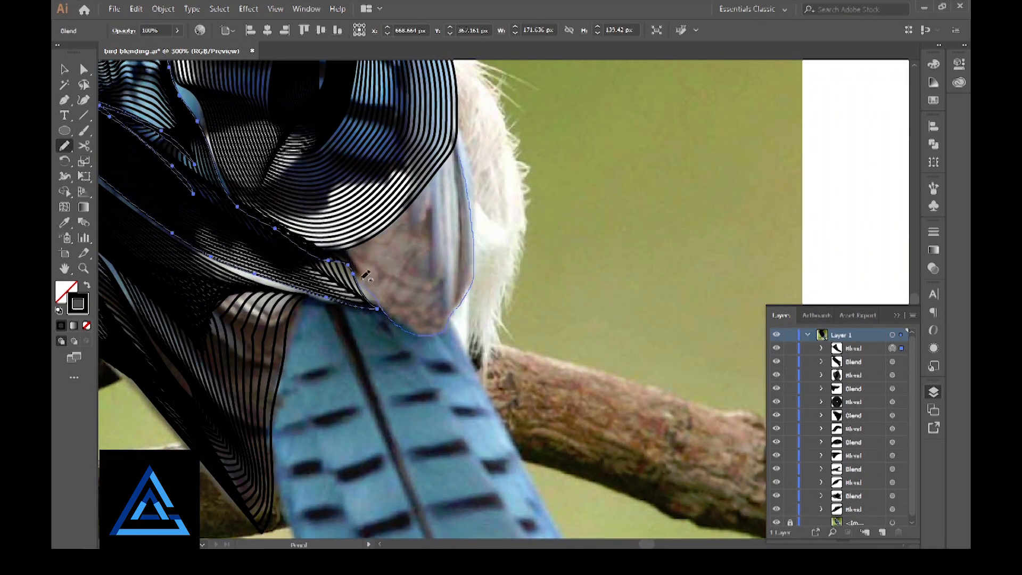
drag(461, 151, 458, 156)
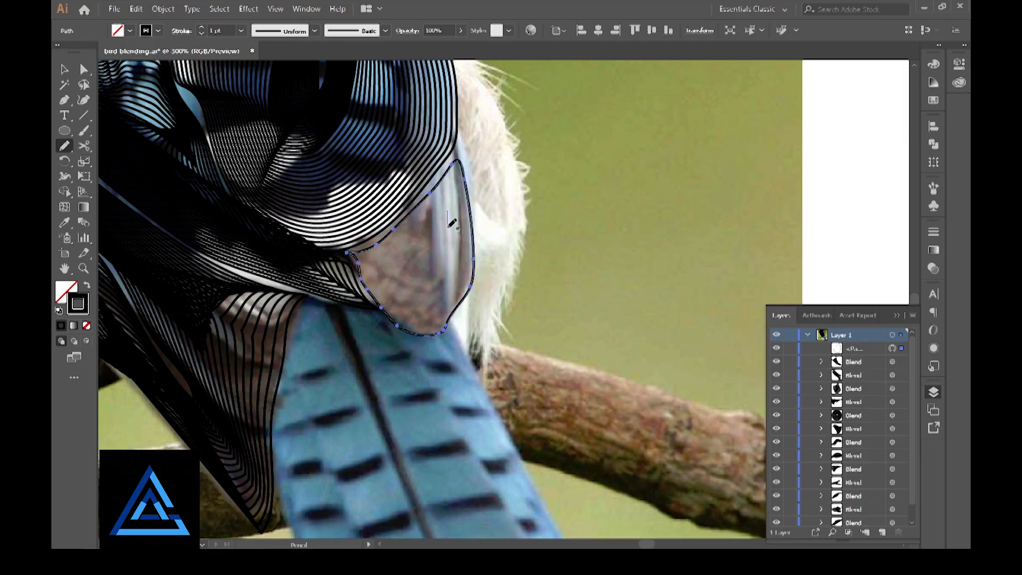
drag(386, 259, 382, 260)
key(v)
shift+click(457, 320)
key(ctrl+alt+b)
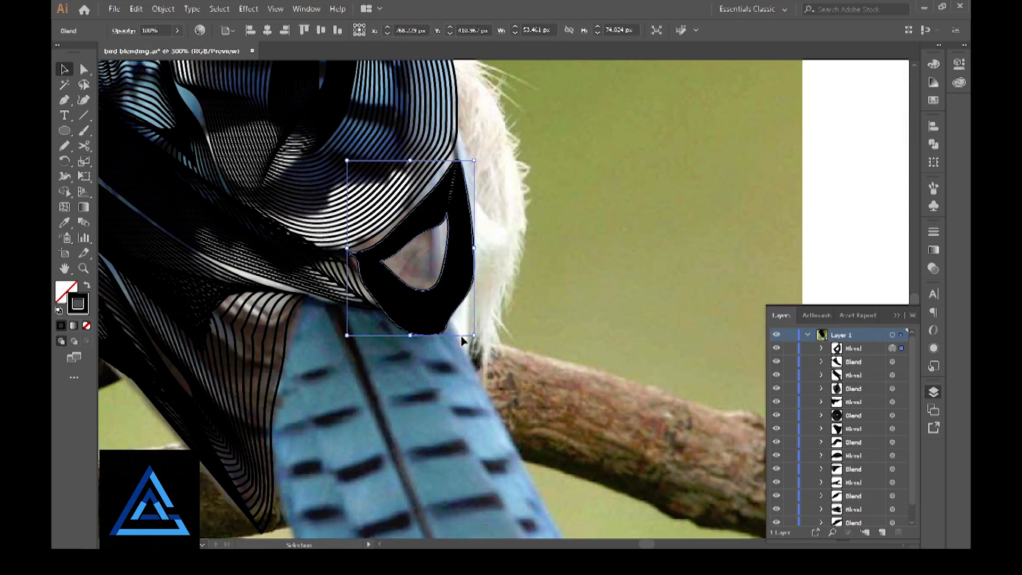
Step: Set the grey-brown feather patch blend to 9 specified steps
double_click(84, 223)
click(200, 182)
click(368, 123)
scroll(369, 123, down, 12)
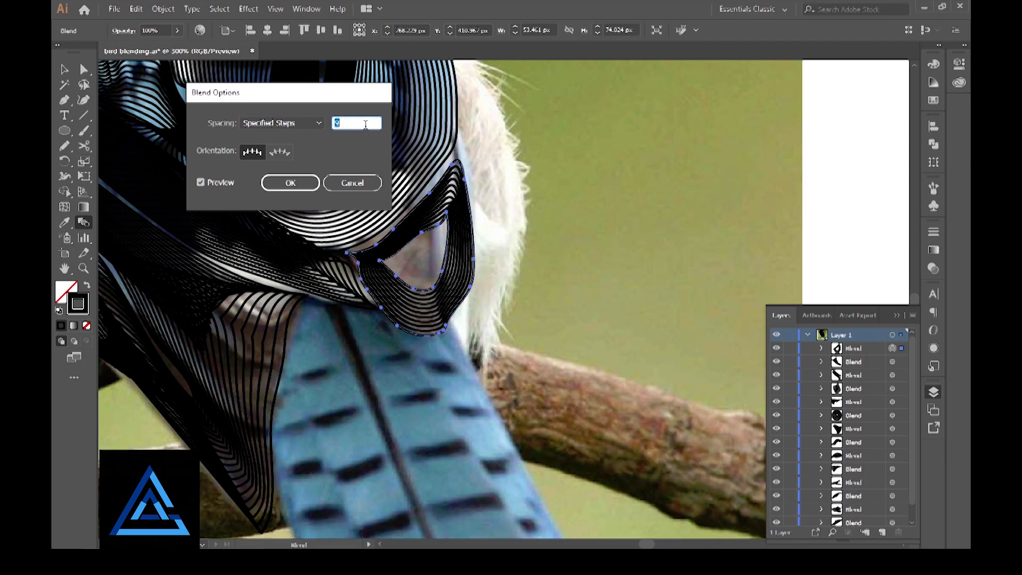
click(304, 188)
Step: Draw a tiny Pencil shape in the open centre of the grey-brown patch blend and blend it in
key(n)
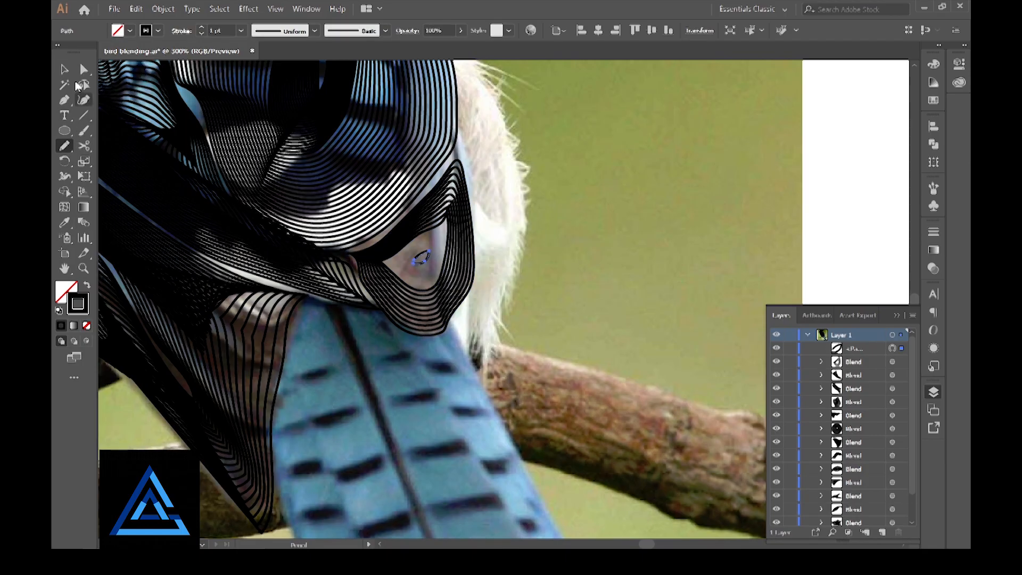
key(v)
click(428, 290)
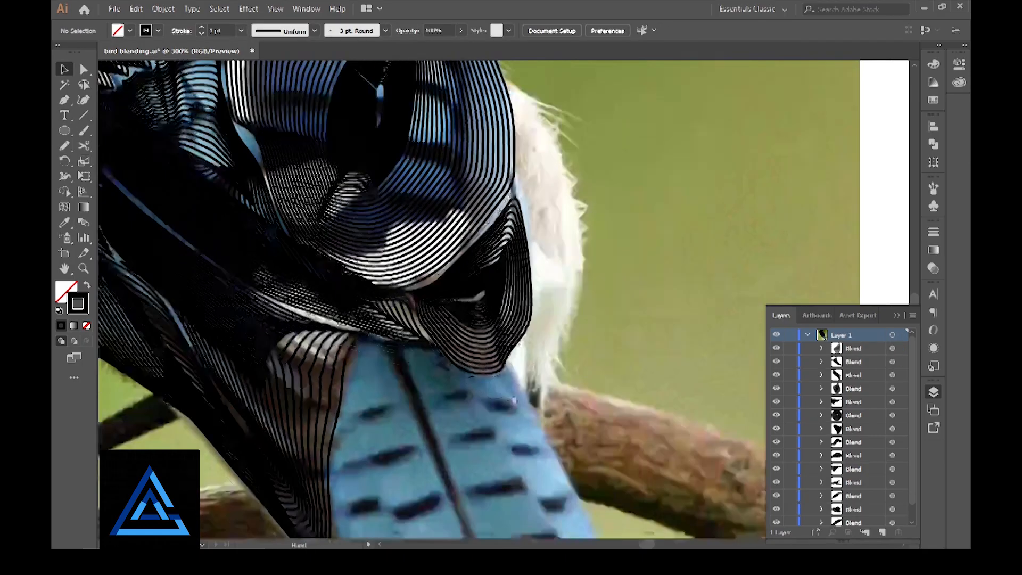
Step: Outline the whole tail with the Pencil tool and draw a long narrow shape inside along its length
drag(514, 401, 491, 199)
key(ctrl+minus)
key(ctrl+minus)
key(ctrl+minus)
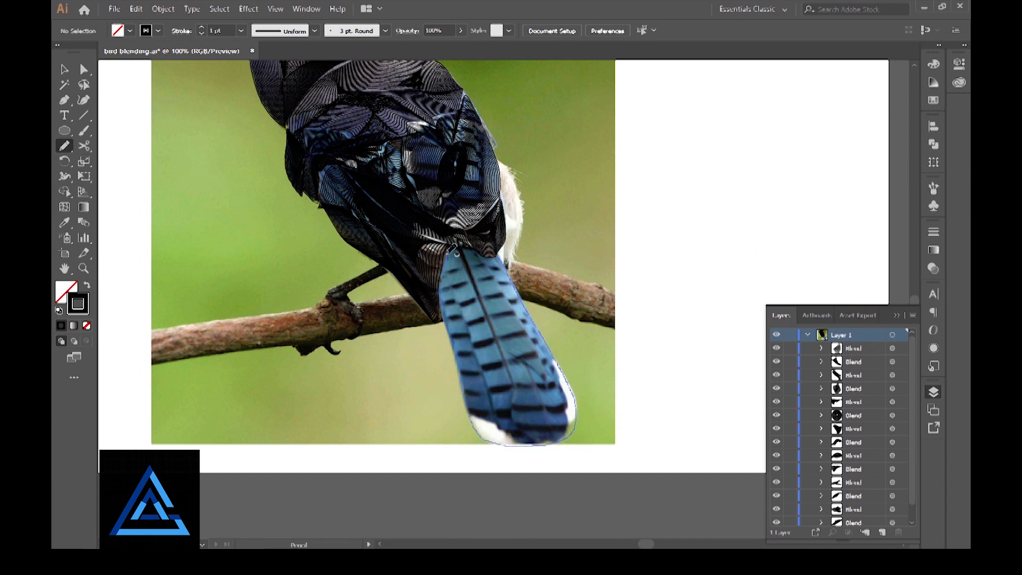
drag(490, 258, 500, 256)
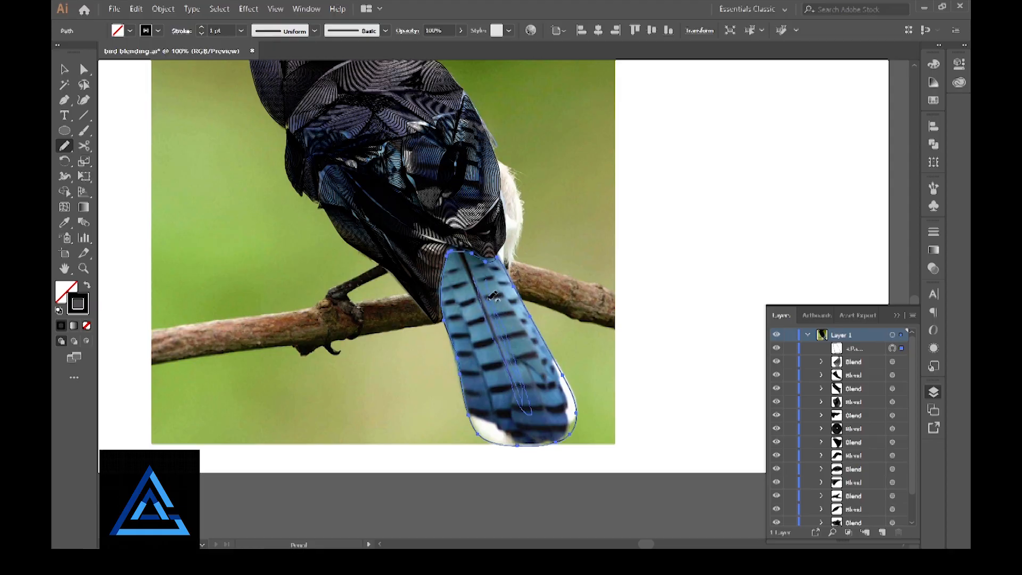
drag(489, 301, 485, 281)
Step: Blend the tail outline with the long narrow shape inside it and deselect the result
key(ctrl+plus)
key(v)
shift+click(437, 331)
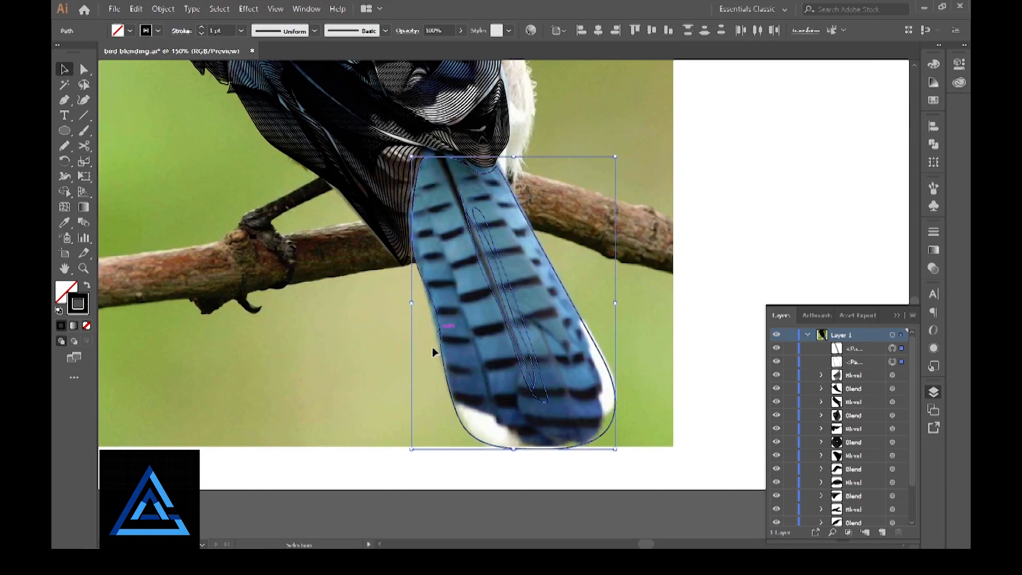
key(ctrl+alt+b)
key(ctrl+shift+a)
Step: Outline the bird's leg and foot with the Pencil tool and draw a thin bent shape inside along its length
key(ctrl+minus)
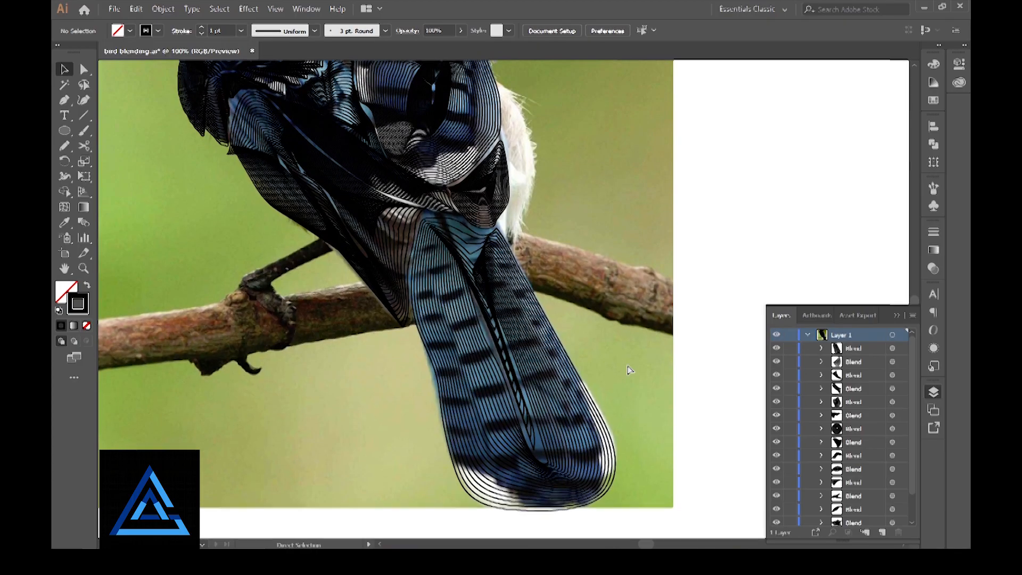
key(ctrl+minus)
key(ctrl+minus)
key(ctrl+plus)
key(ctrl+plus)
key(n)
key(ctrl+plus)
key(ctrl+plus)
key(ctrl+plus)
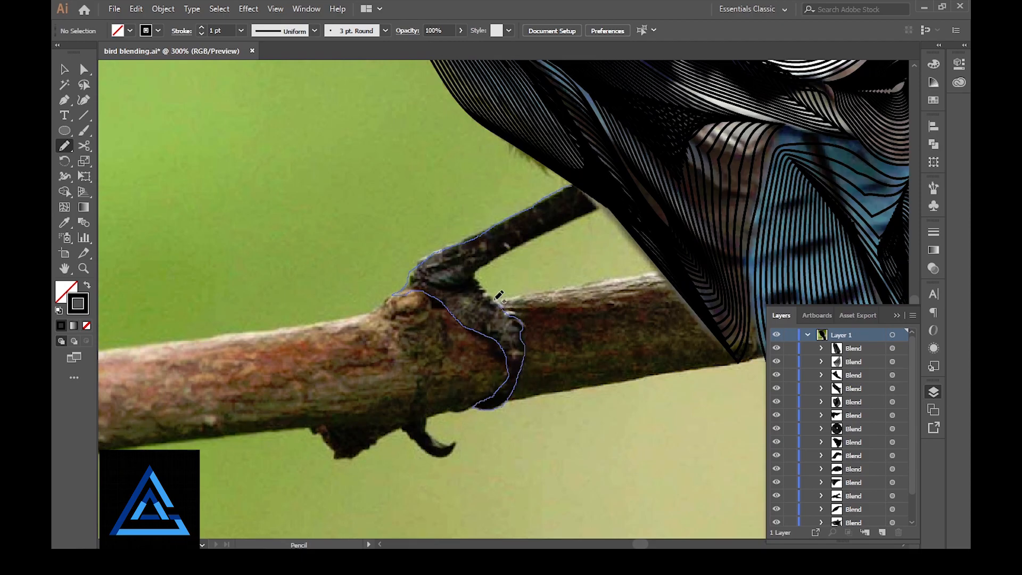
drag(600, 207, 590, 219)
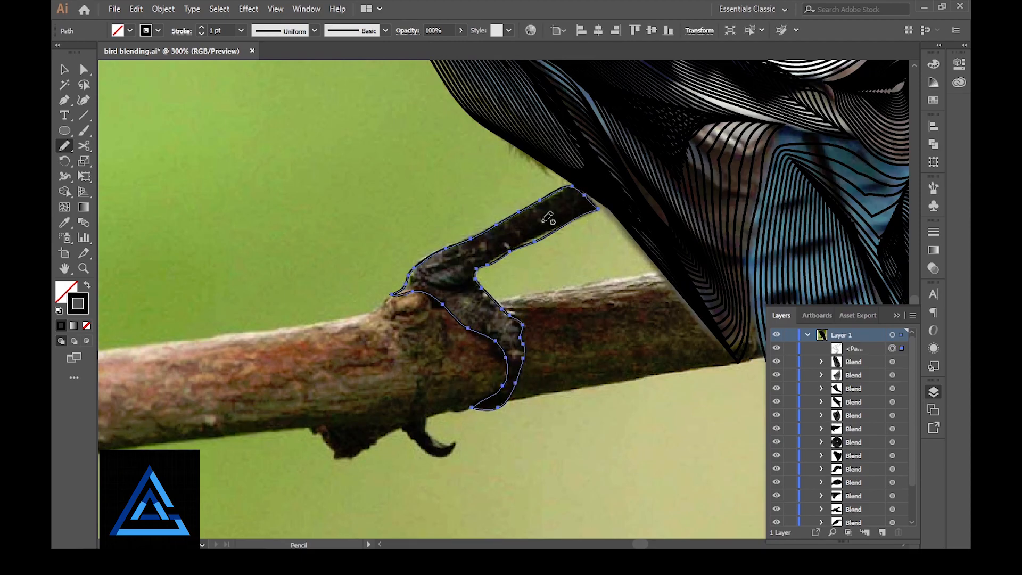
drag(521, 233, 539, 224)
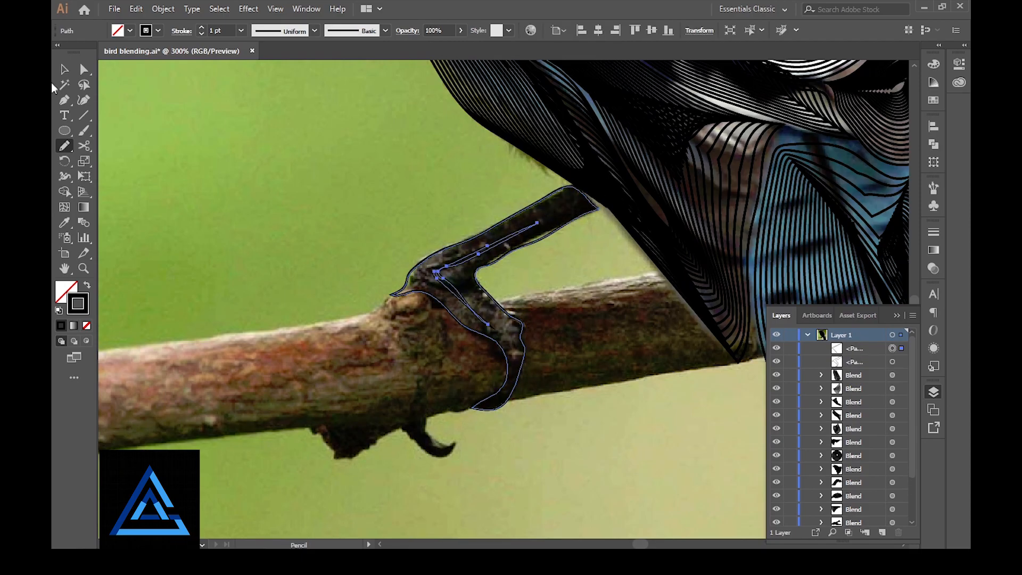
Step: Blend the leg outline with its inner shape, lower the number of specified steps and deselect the result
click(65, 69)
drag(139, 248, 487, 291)
key(ctrl+alt+b)
double_click(82, 222)
click(351, 123)
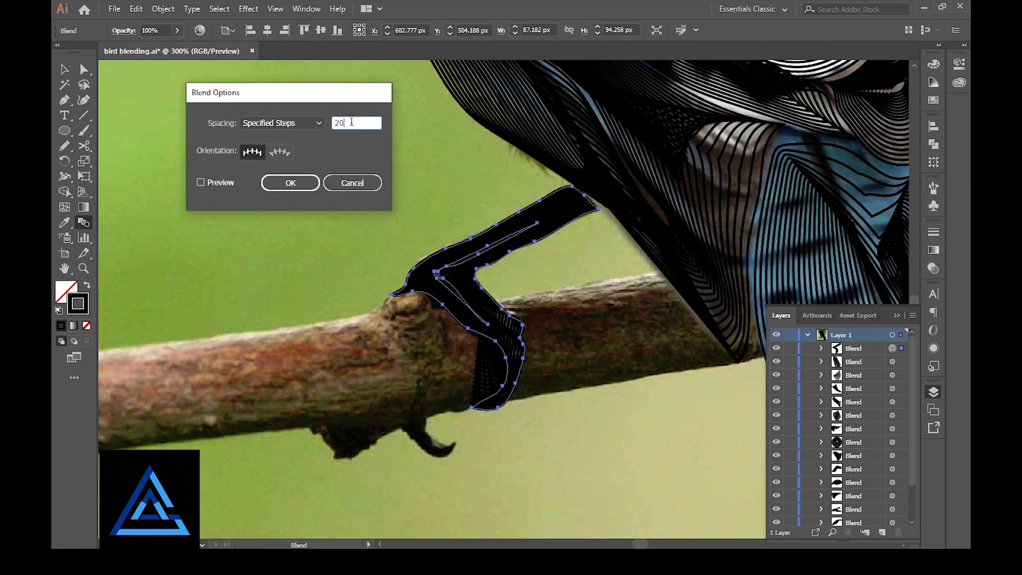
key(Down)
key(Down)
key(Down)
click(291, 182)
click(64, 70)
click(599, 357)
Step: Move the anchor point at the leg's upper end so that it tucks against the body
scroll(599, 356, up, 8)
scroll(599, 356, right, 10)
click(84, 70)
click(333, 418)
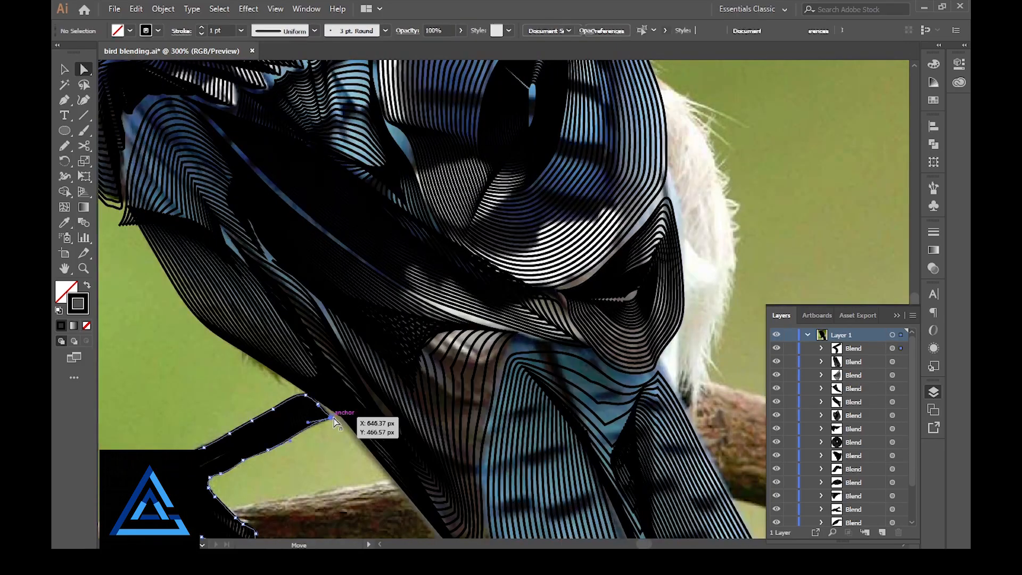
drag(333, 419, 327, 408)
Step: Release the upper-back blend and delete its branching inner shape, keeping the outline
drag(413, 358, 482, 519)
drag(484, 346, 597, 495)
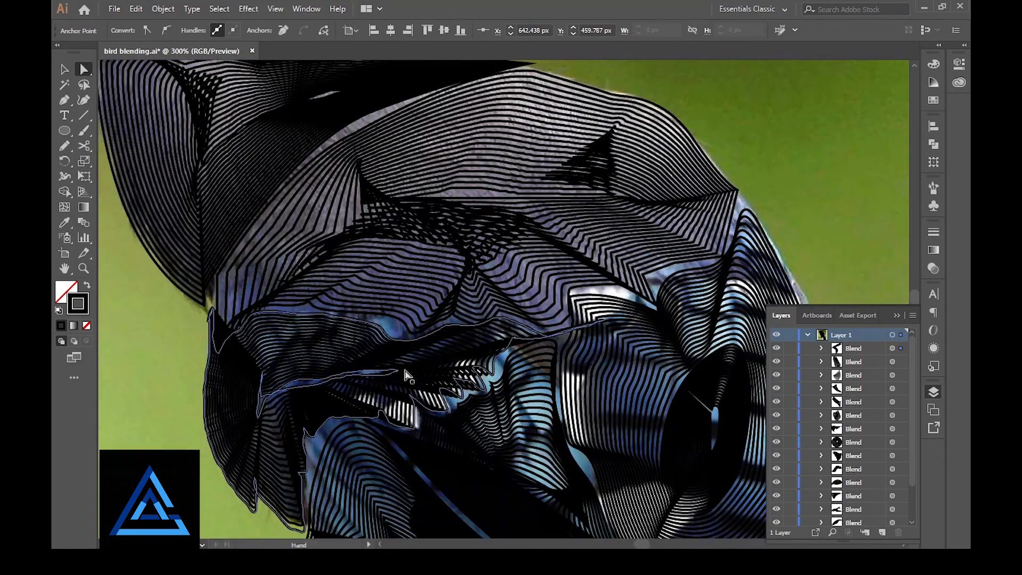
drag(715, 420, 694, 478)
click(485, 249)
click(163, 10)
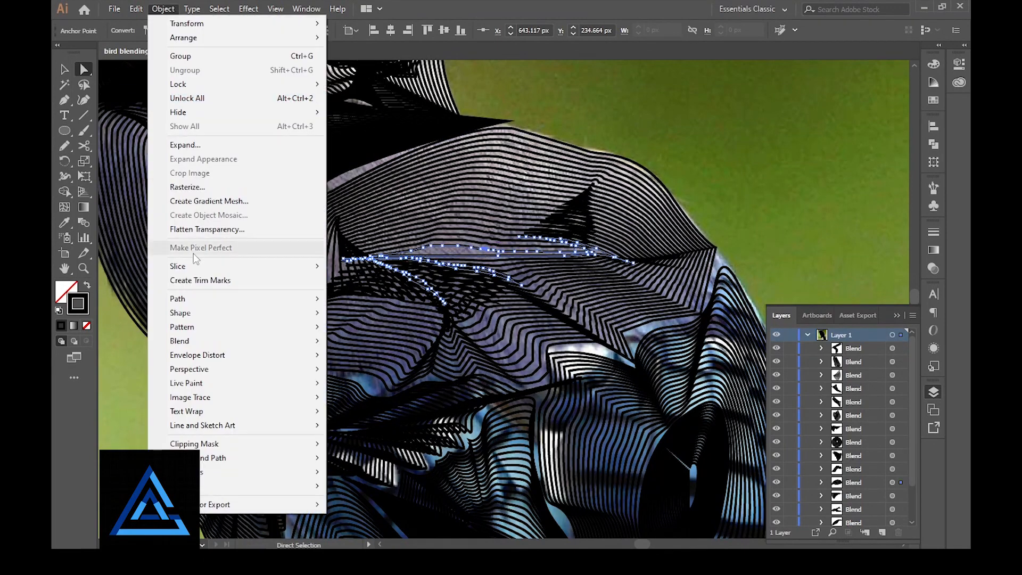
click(362, 353)
key(v)
click(477, 258)
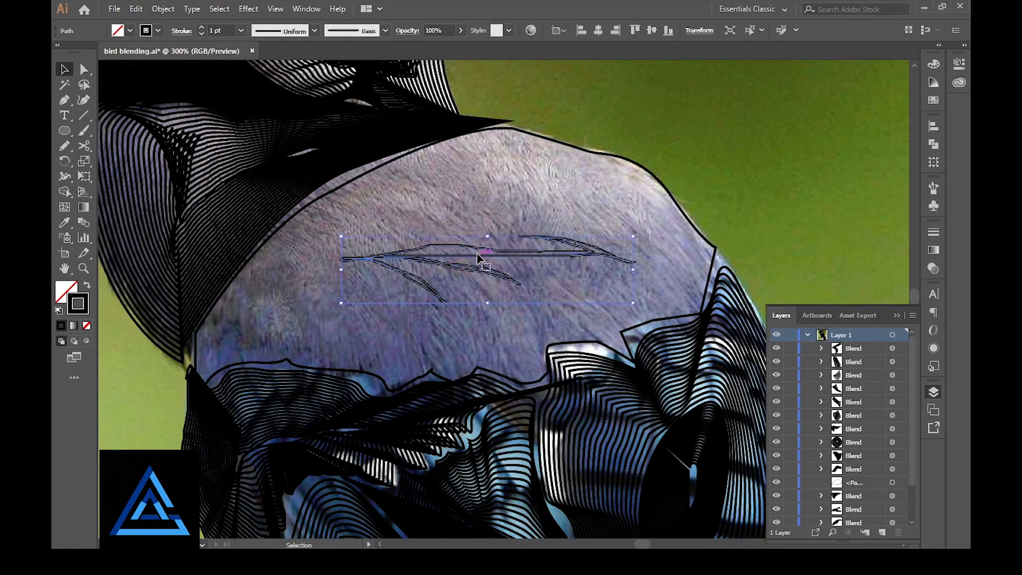
key(Delete)
Step: Draw a large shape with a wavy lower edge inside the upper-back outline and a thin sliver within it
key(n)
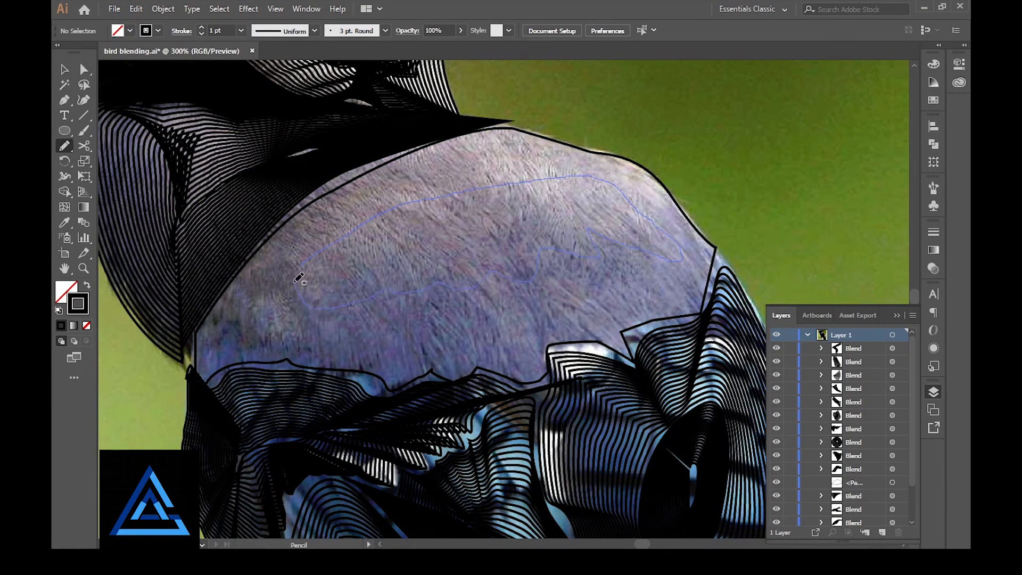
drag(299, 278, 295, 277)
drag(412, 233, 411, 235)
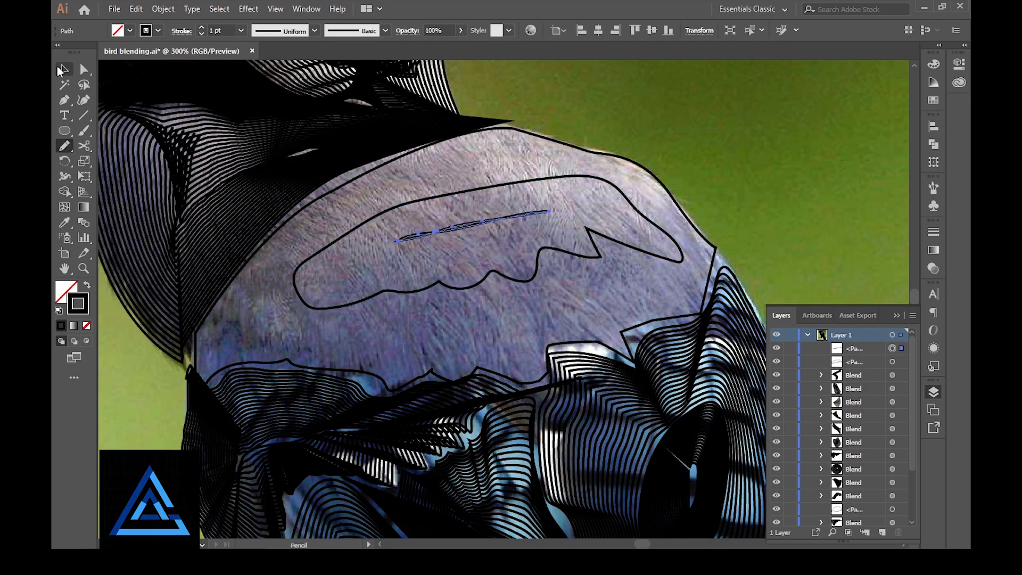
Step: Blend the upper-back outline with the wavy shape and the thin sliver inside it, and deselect the result
shift+click(509, 381)
key(ctrl+alt+b)
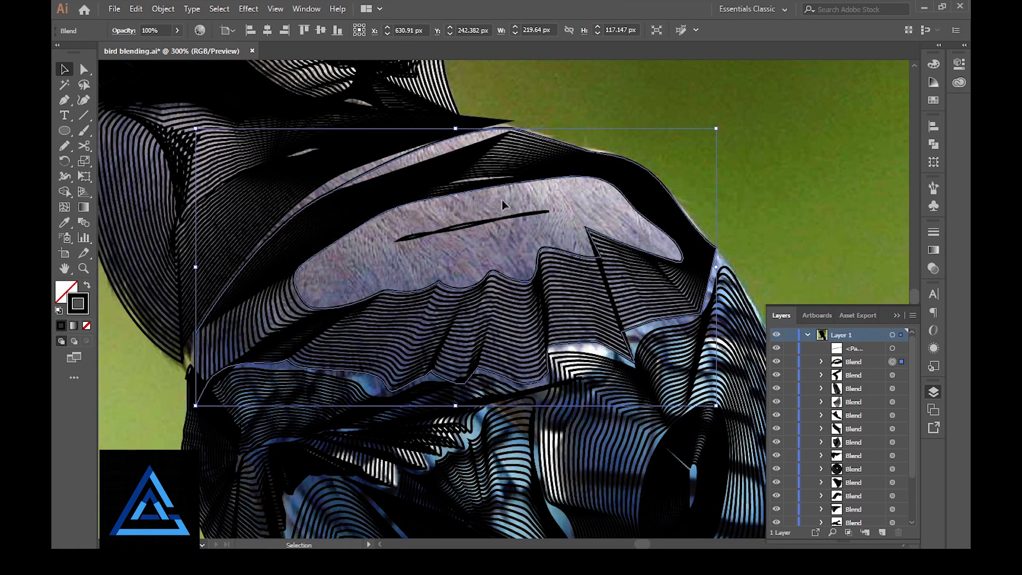
click(500, 219)
shift+click(493, 283)
key(ctrl+alt+b)
click(759, 139)
Step: Check the line art of the bird with the reference photo temporarily hidden
key(space)
mouse_move(507, 358)
mouse_down()
mouse_move(596, 493)
mouse_move(434, 440)
mouse_move(248, 89)
mouse_up()
scroll(474, 263, down, 3)
drag(531, 384, 402, 387)
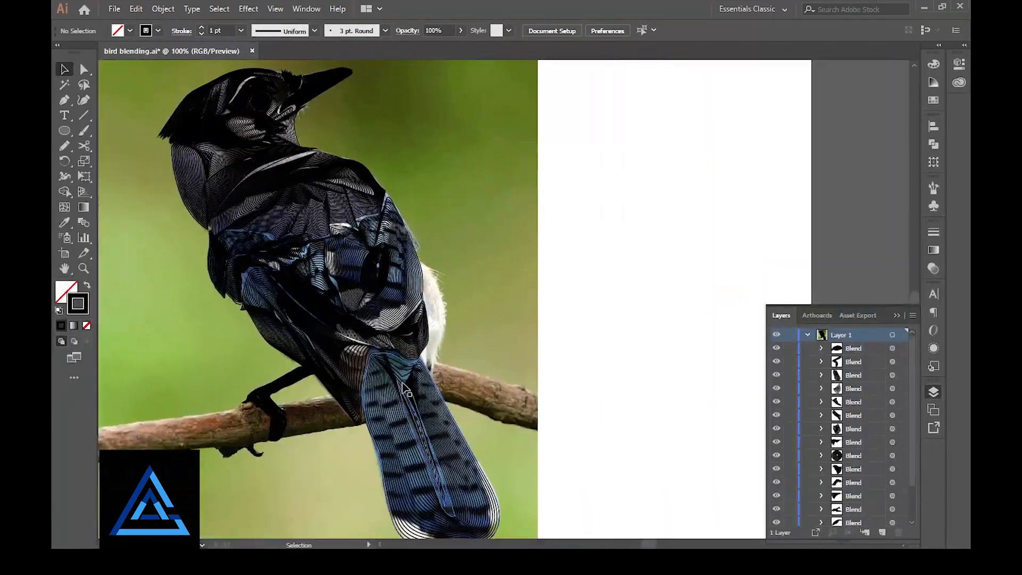
scroll(781, 516, down, 1)
click(777, 519)
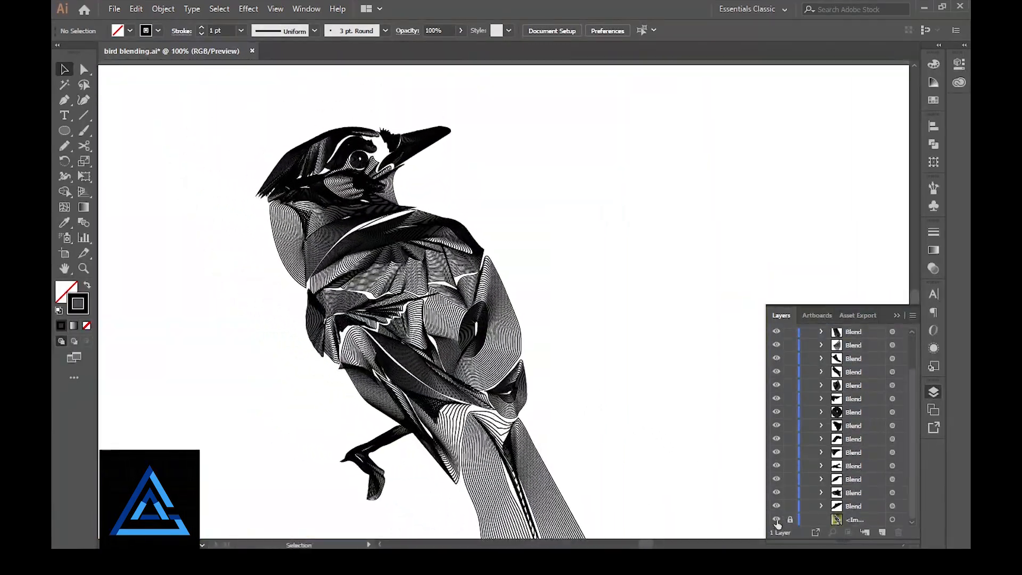
click(777, 519)
Step: Move anchors of the upper-back outline along the neck edge and at the wing-side corner to close the gaps
key(ctrl+plus)
key(ctrl+plus)
key(ctrl+plus)
drag(229, 138, 416, 349)
key(a)
click(383, 311)
drag(385, 305, 389, 301)
key(ctrl+z)
click(375, 373)
drag(375, 373, 425, 366)
click(309, 299)
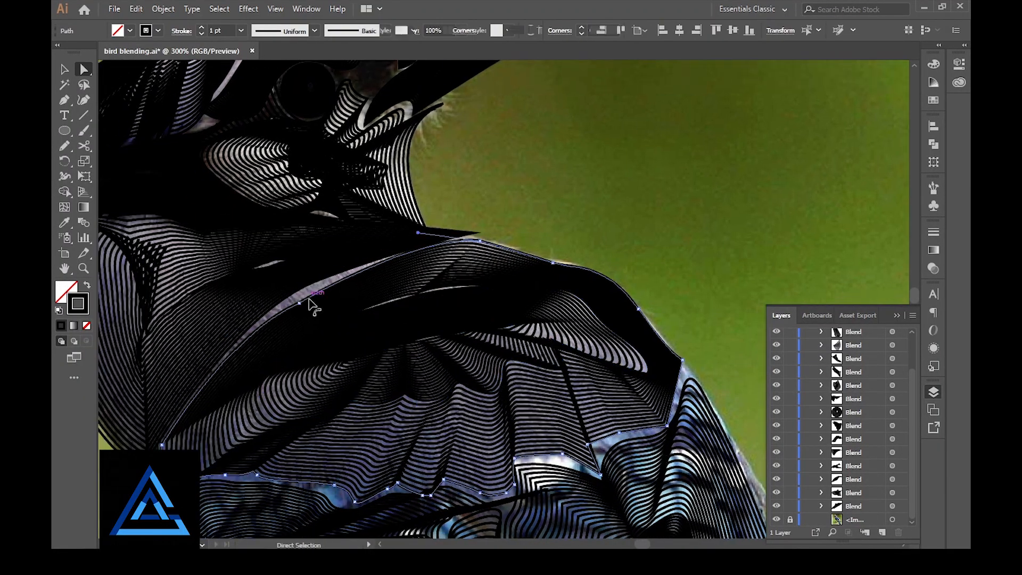
mouse_move(309, 300)
mouse_down()
mouse_move(296, 299)
mouse_move(302, 293)
mouse_up()
drag(403, 354, 495, 281)
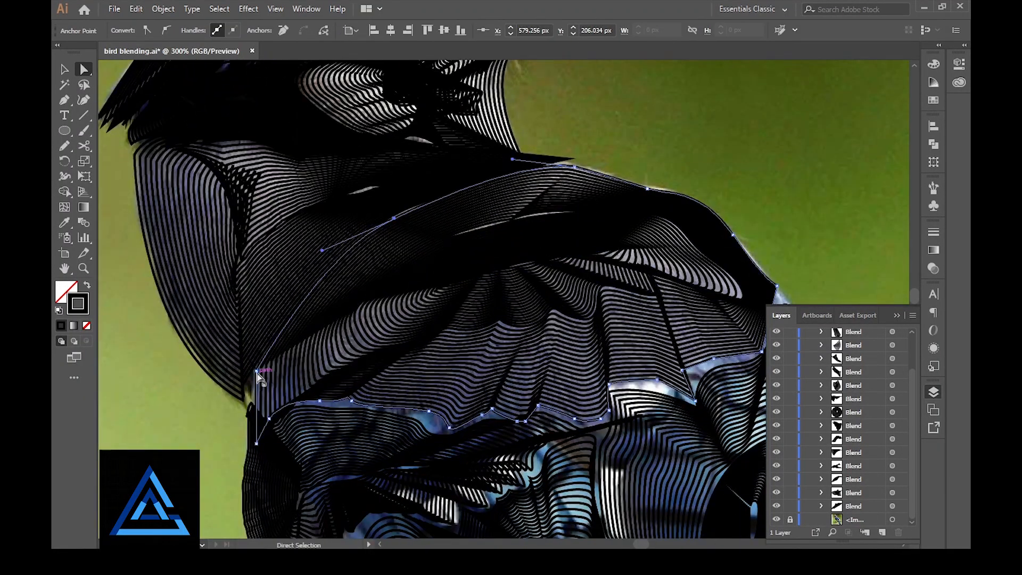
drag(254, 372, 248, 373)
Step: Adjust anchors on the jagged lower edge of the upper-back outline to fit it against the wing feathers
drag(490, 375, 289, 373)
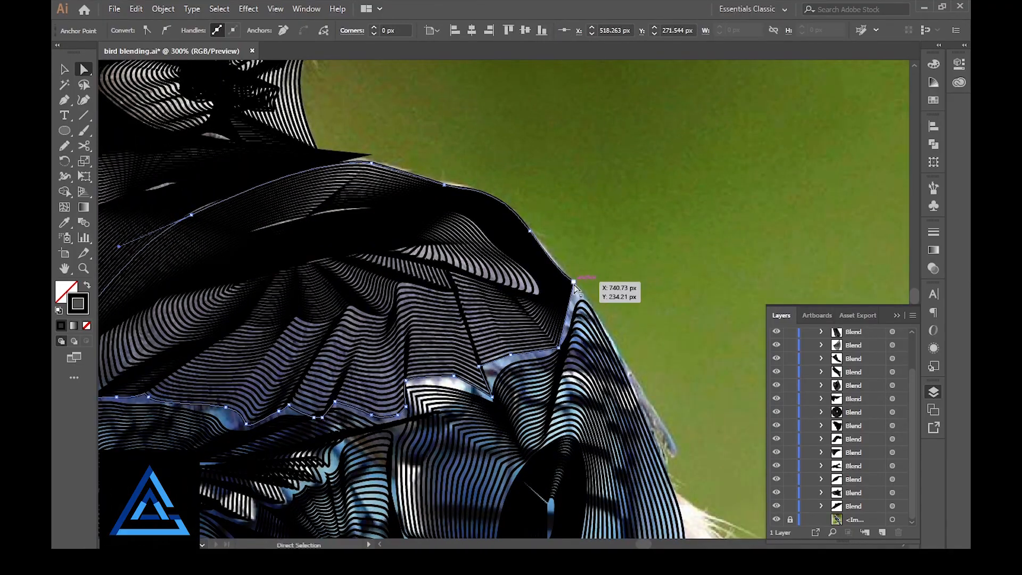
drag(492, 399, 494, 403)
drag(480, 367, 450, 377)
drag(375, 381, 542, 321)
drag(390, 351, 388, 355)
drag(476, 274, 479, 461)
drag(315, 113, 381, 226)
key(ctrl+plus)
drag(453, 197, 385, 368)
drag(561, 224, 552, 533)
Step: Hide the reference photo, view the whole bird on the artboard and deselect the upper-back outline
click(777, 520)
key(ctrl+minus)
key(ctrl+minus)
key(ctrl+minus)
key(ctrl+minus)
key(ctrl+minus)
key(ctrl+minus)
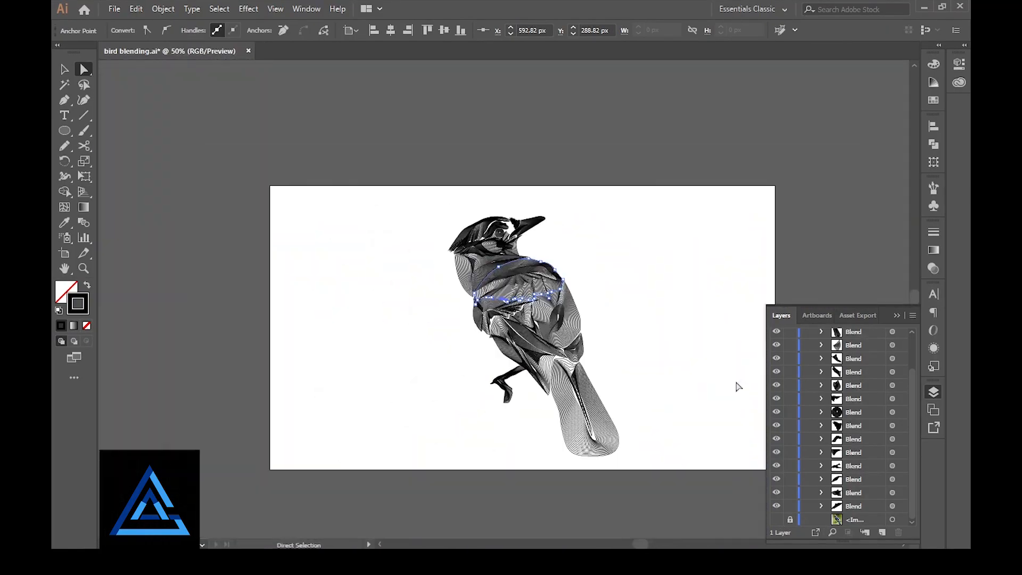
click(654, 361)
Step: Outline the dark patch between the eye and the beak with the Pencil tool and draw a narrow shape inside it
key(ctrl+plus)
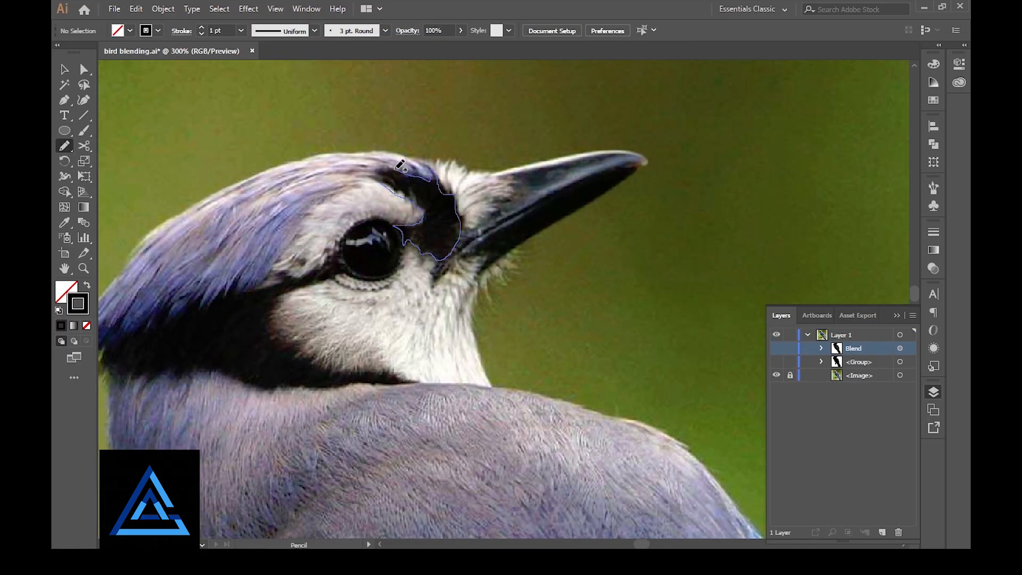
drag(413, 198, 412, 197)
drag(428, 198, 440, 241)
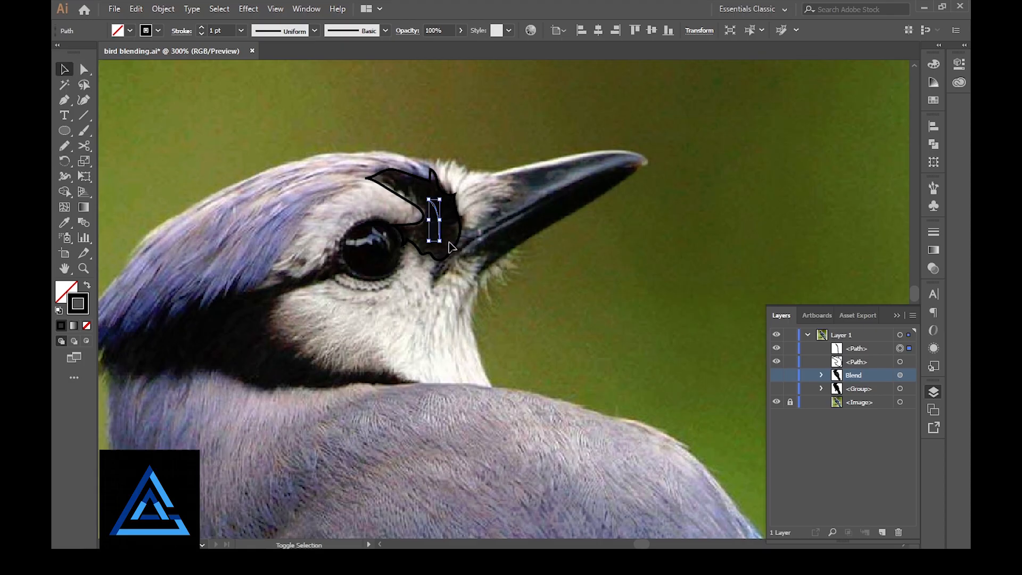
Step: Blend the dark patch outline with its inner shape using Specified Steps spacing and hide the reference photo
key(ctrl+alt+b)
double_click(84, 222)
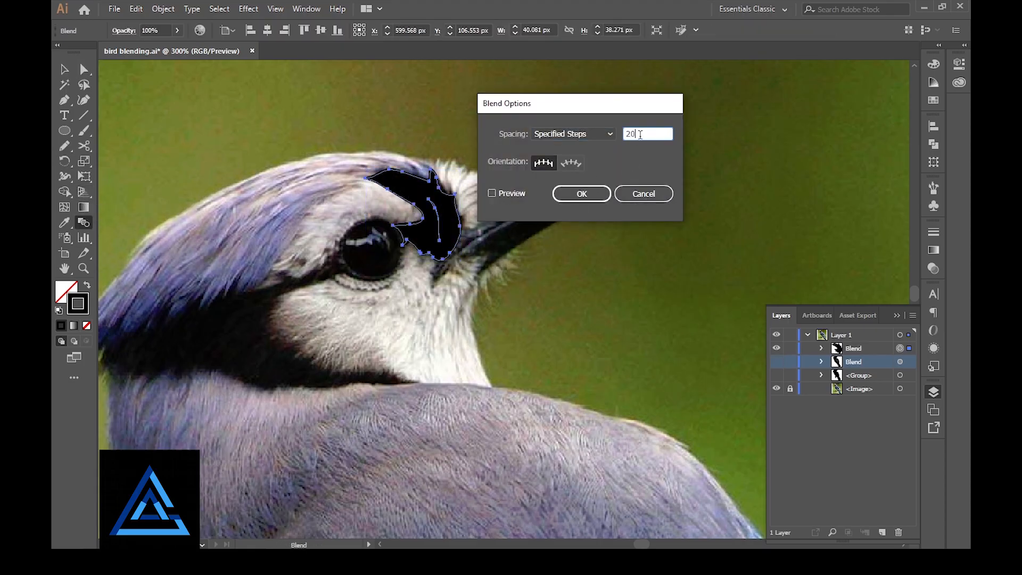
key(Return)
click(776, 389)
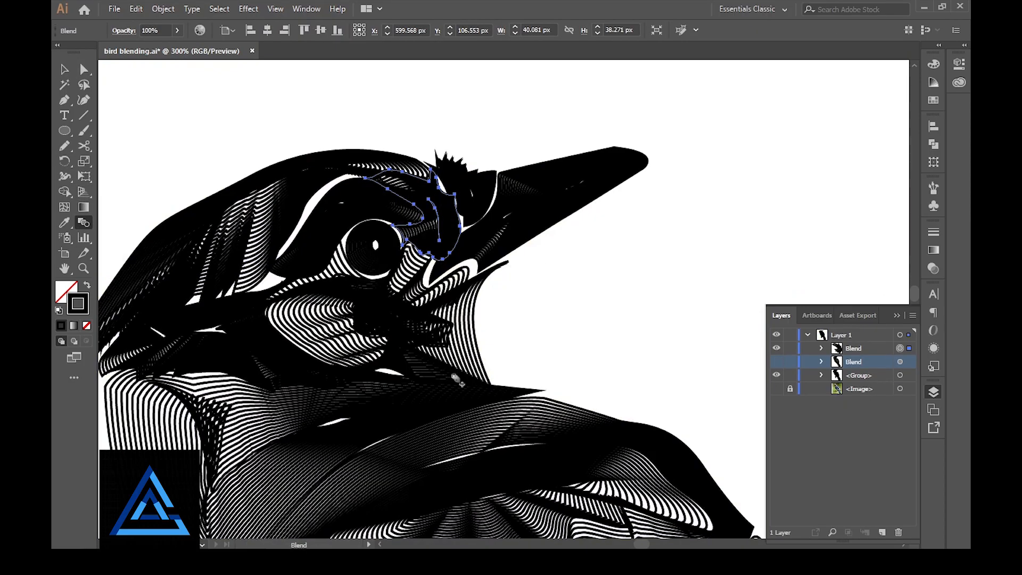
Step: Move anchors on the outline of the brow shape above the eye to narrow the gap along the crown
key(a)
click(345, 180)
key(ctrl+equal)
key(ctrl+equal)
drag(500, 201, 485, 203)
drag(406, 310, 407, 298)
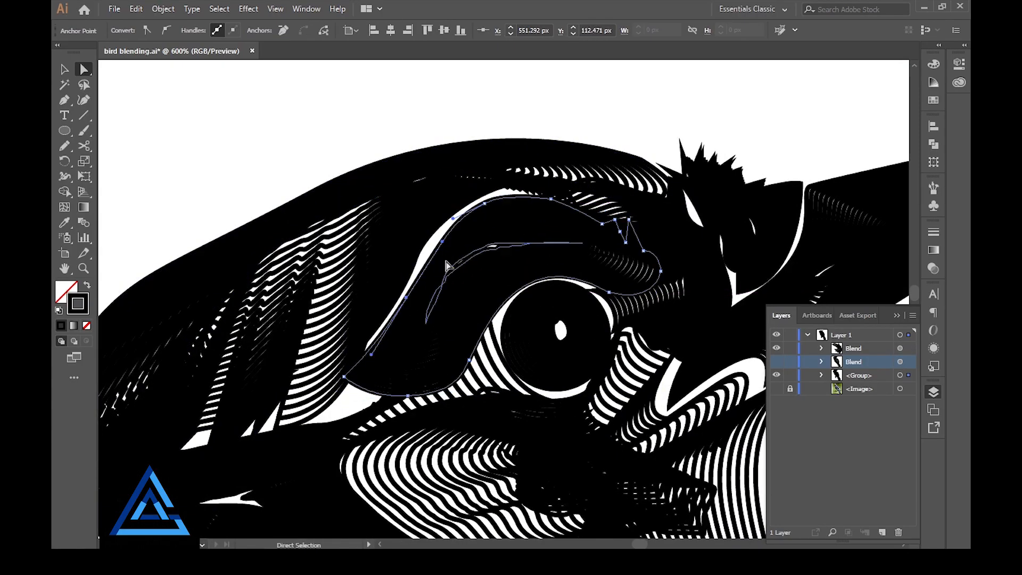
Step: Reshape the crown outline behind the eye by moving its anchors and curve handles toward the brow shape
drag(409, 414, 483, 370)
click(445, 302)
drag(439, 298, 481, 309)
drag(490, 215, 493, 226)
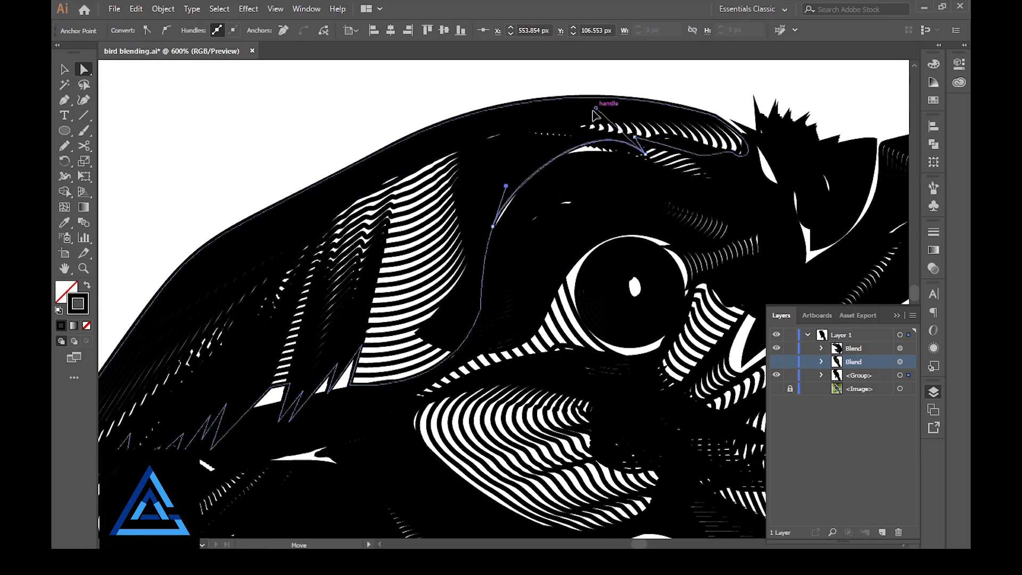
drag(596, 111, 576, 127)
Step: Move anchors on the crown outline's jagged lower edge to close the white gaps above the dark neck stripe
drag(616, 399, 687, 249)
drag(341, 236, 335, 256)
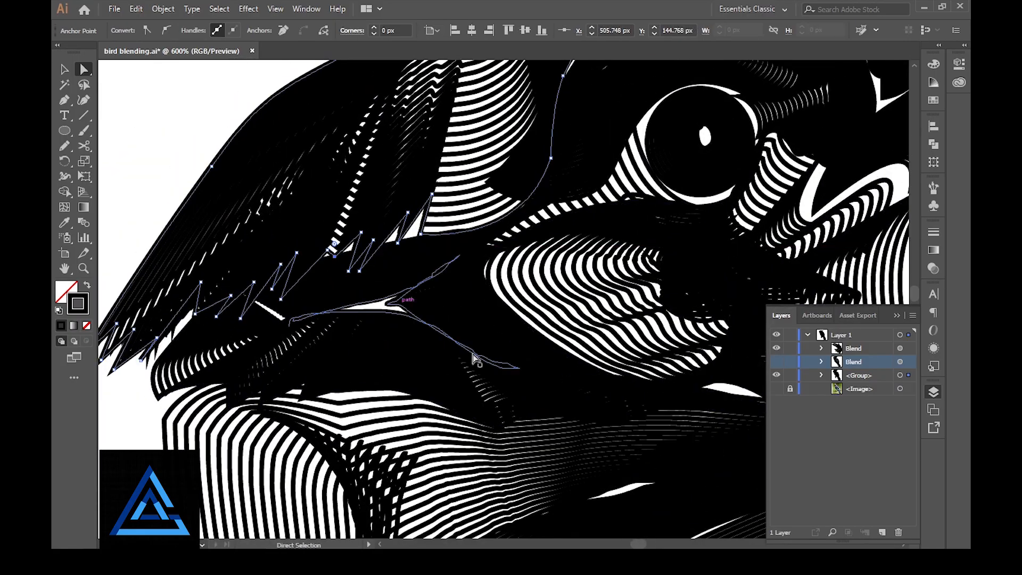
mouse_move(398, 242)
mouse_down()
mouse_move(388, 249)
mouse_move(403, 246)
mouse_up()
drag(373, 341, 404, 258)
click(424, 228)
mouse_move(418, 222)
mouse_down()
mouse_move(394, 225)
mouse_move(431, 225)
mouse_up()
Step: Inspect the lines around the cheek and upper back, and review the whole bird for remaining gaps
drag(649, 418, 489, 275)
click(472, 280)
drag(615, 158, 490, 268)
click(538, 228)
drag(591, 396, 419, 219)
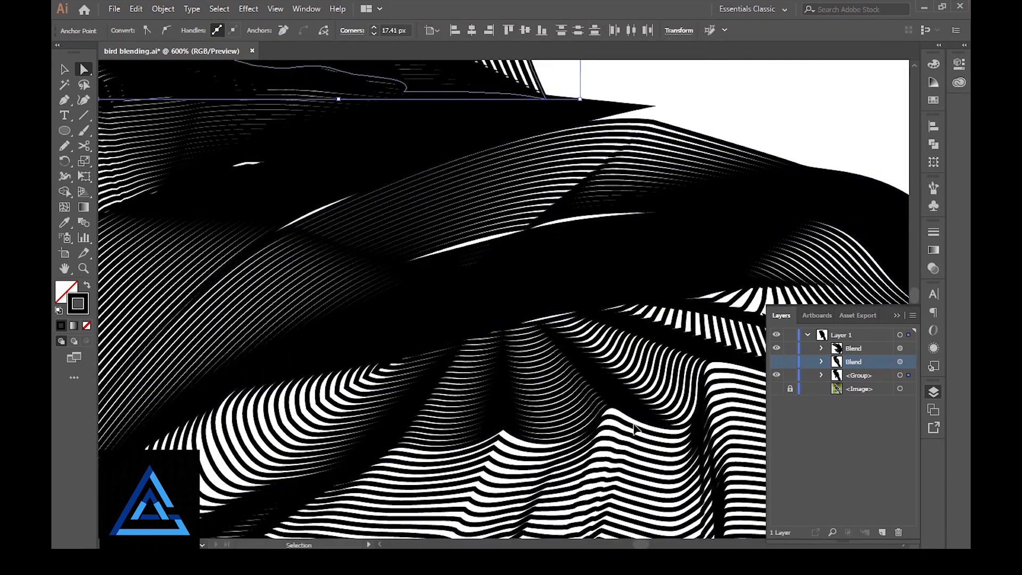
key(ctrl+minus)
key(ctrl+minus)
key(ctrl+minus)
key(ctrl+minus)
key(ctrl+minus)
drag(712, 499, 573, 331)
click(67, 74)
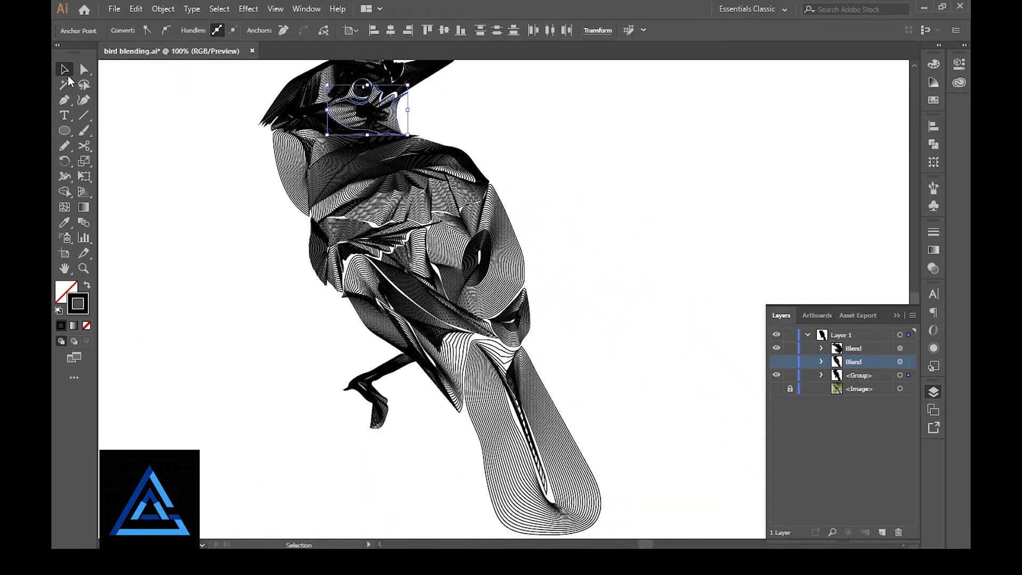
drag(284, 297, 321, 312)
Step: Draw a small square in the empty area beside the bird and apply a linear gradient to its stroke
key(ctrl+minus)
drag(64, 130, 104, 131)
drag(259, 269, 281, 291)
click(934, 251)
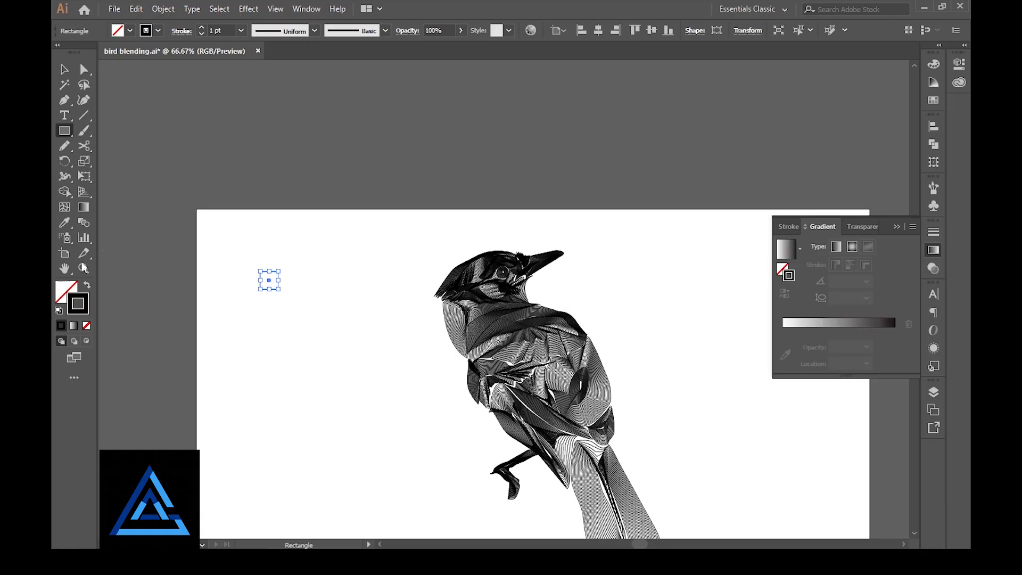
click(786, 249)
Step: Add purple (R=102 G=45 B=145) and red stops to the stroke gradient and swap them so red ends it
double_click(894, 346)
click(829, 395)
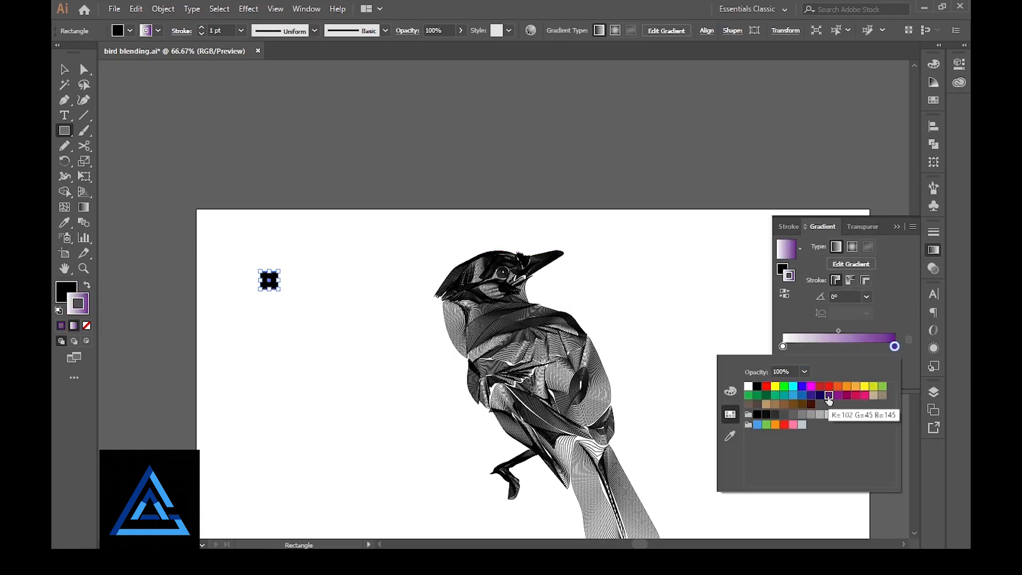
double_click(870, 347)
click(829, 387)
click(894, 348)
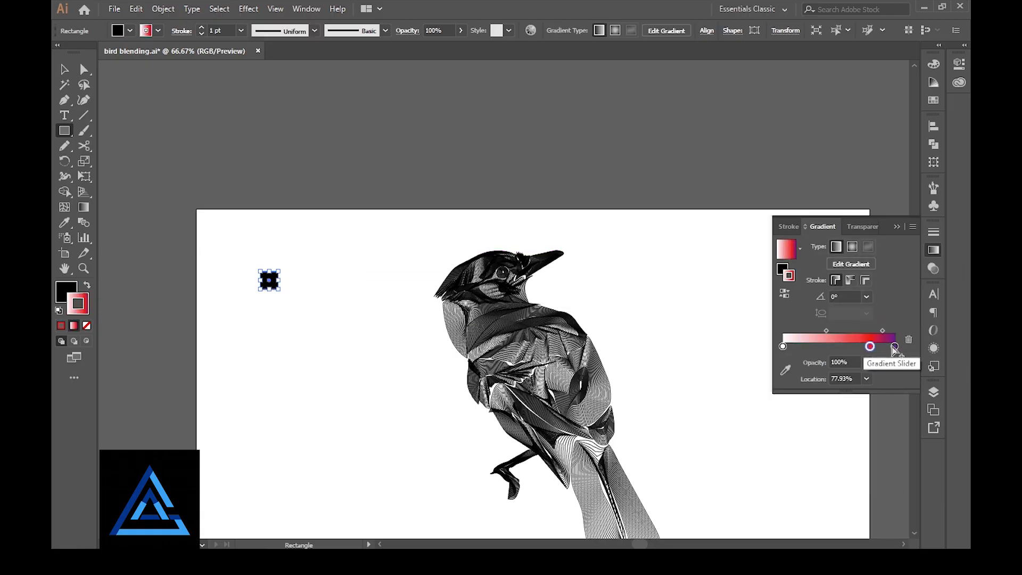
drag(894, 347, 867, 347)
Step: Add an orange middle stop, make the first stop yellow-green and move the purple stop to 63.13%
double_click(895, 346)
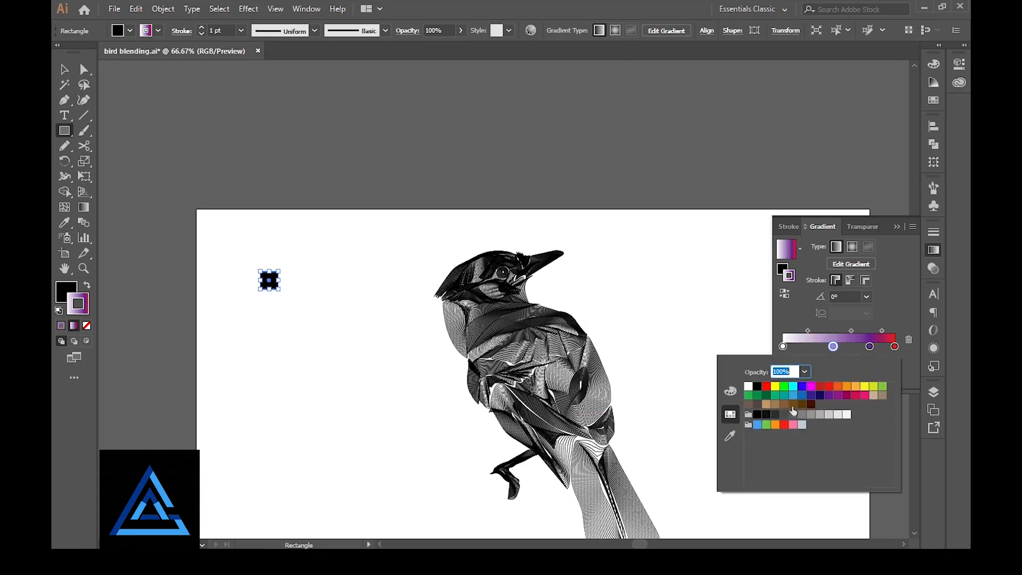
click(855, 387)
click(783, 347)
double_click(782, 347)
click(873, 387)
click(834, 347)
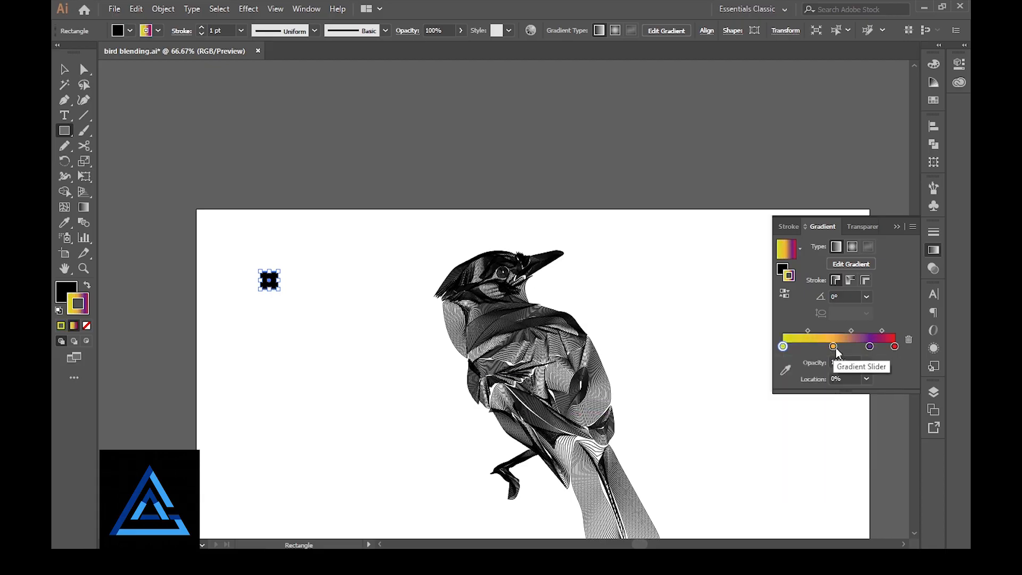
drag(834, 348, 854, 348)
Step: Draw a second, smaller square below the first with the gradient stroke and no fill
drag(237, 307, 248, 319)
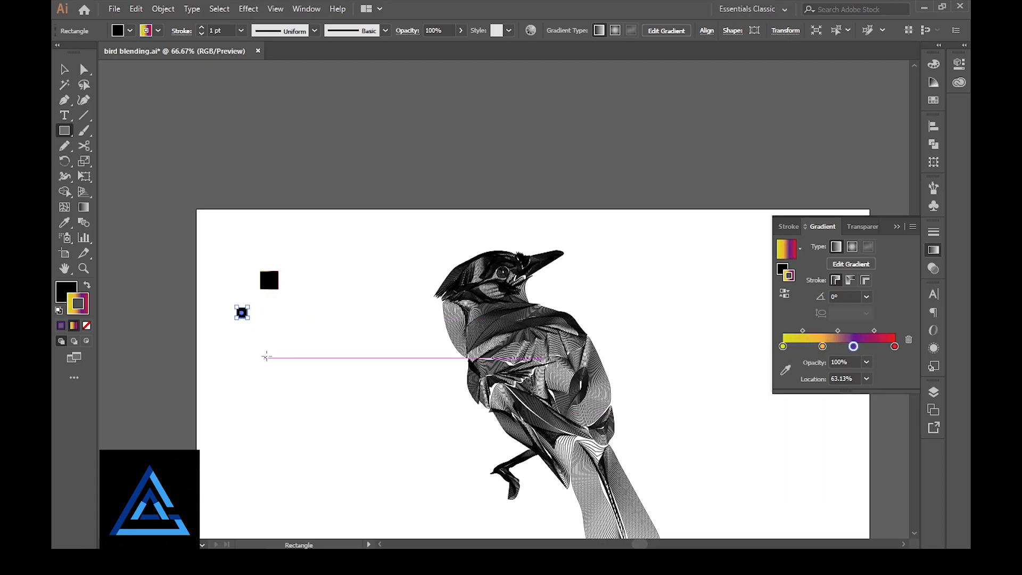
click(66, 291)
click(87, 326)
click(65, 70)
click(276, 365)
Step: Select the whole bird, copy the smaller square's gradient stroke onto it with the Eyedropper and deselect
mouse_move(277, 365)
mouse_down()
mouse_move(306, 336)
mouse_move(284, 279)
mouse_up()
drag(434, 143, 678, 461)
key(i)
click(254, 229)
key(v)
click(366, 345)
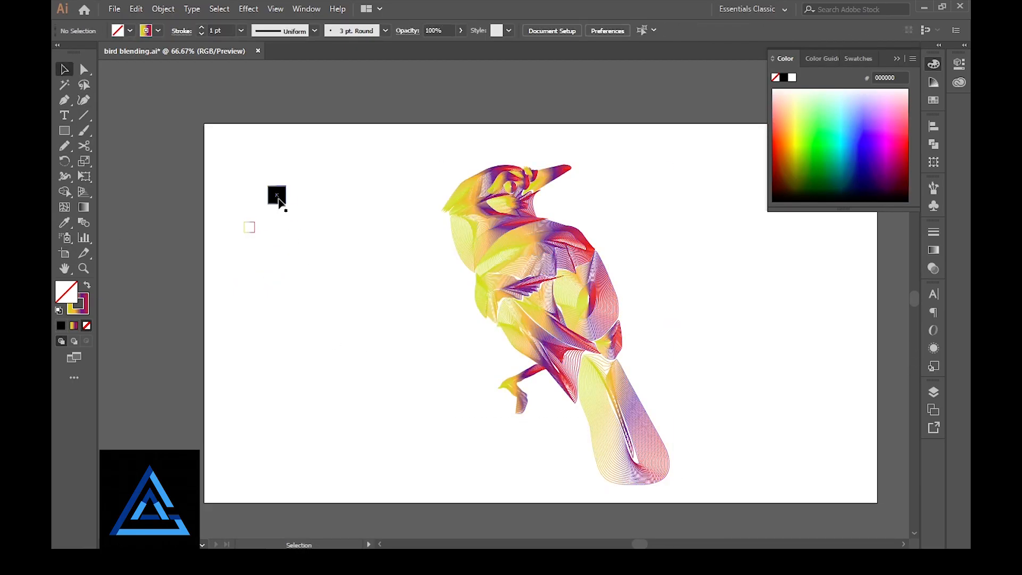
Step: Move both sample squares off the artboard and select the bird group for a close view of its colours
drag(235, 181, 295, 234)
drag(278, 196, 179, 194)
drag(557, 366, 462, 344)
key(ctrl+plus)
drag(601, 319, 724, 460)
drag(534, 133, 477, 168)
click(475, 162)
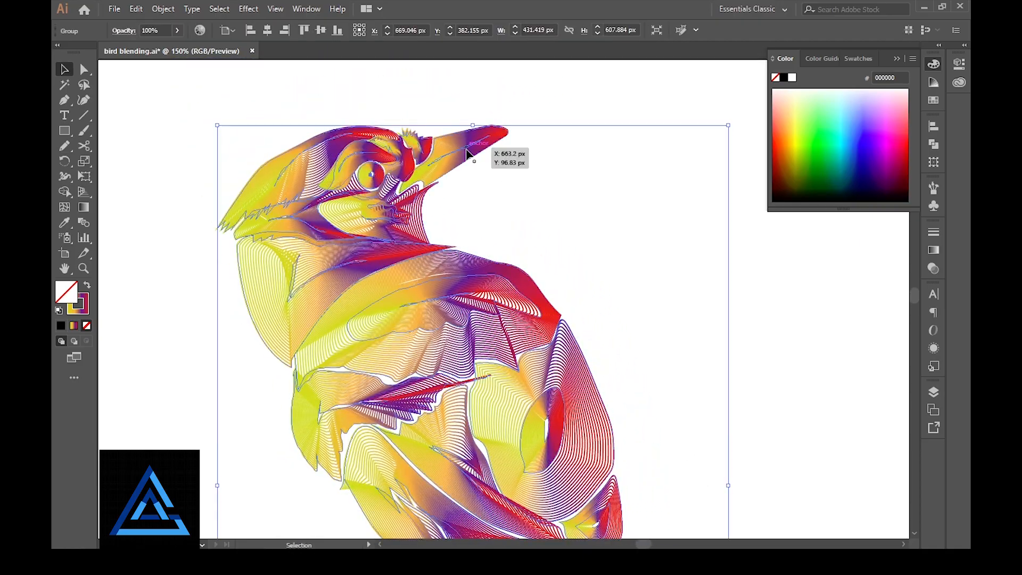
Step: Check the blend spacing options of the beak's blend
double_click(475, 155)
double_click(84, 222)
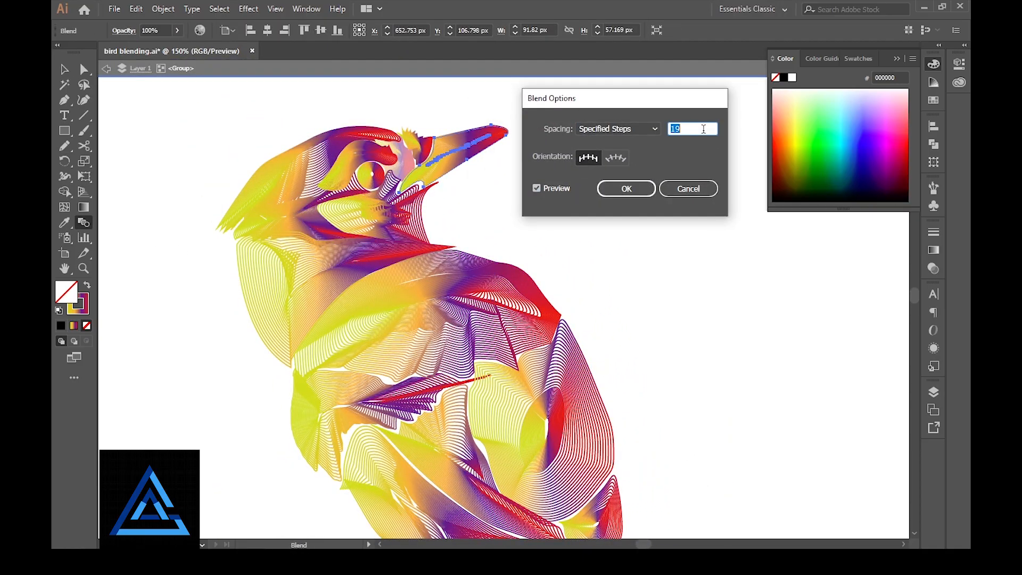
click(684, 189)
Step: Isolate the blend at the bird's wing edge, set its spacing to 13 specified steps and leave isolation
drag(638, 345, 548, 97)
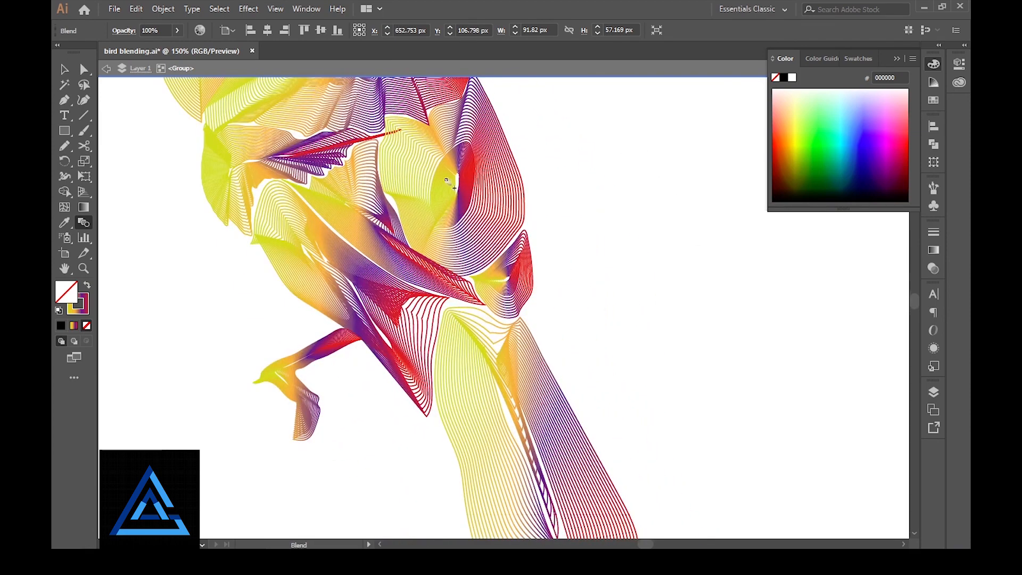
double_click(456, 184)
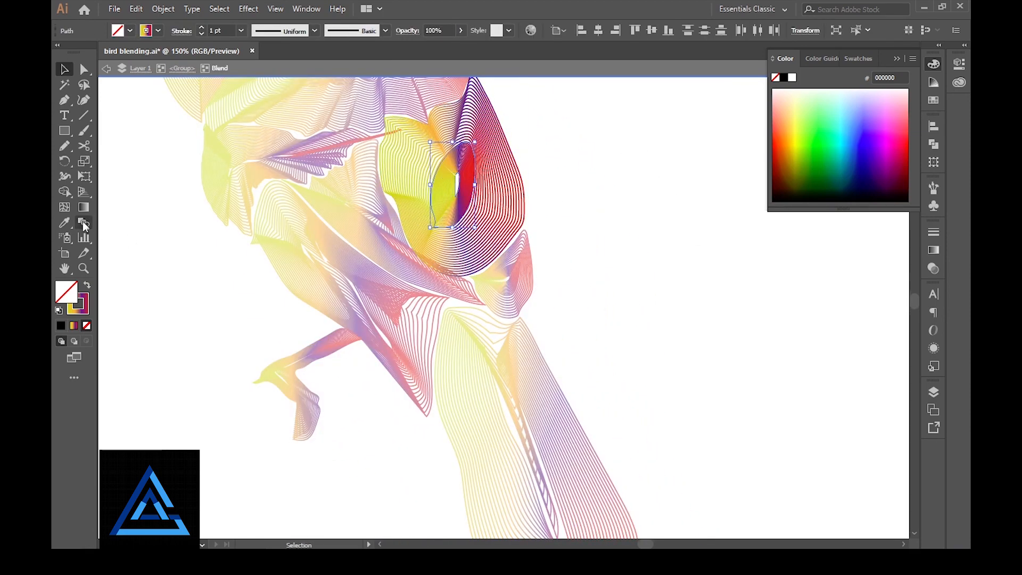
double_click(81, 222)
click(696, 128)
scroll(696, 129, down, 10)
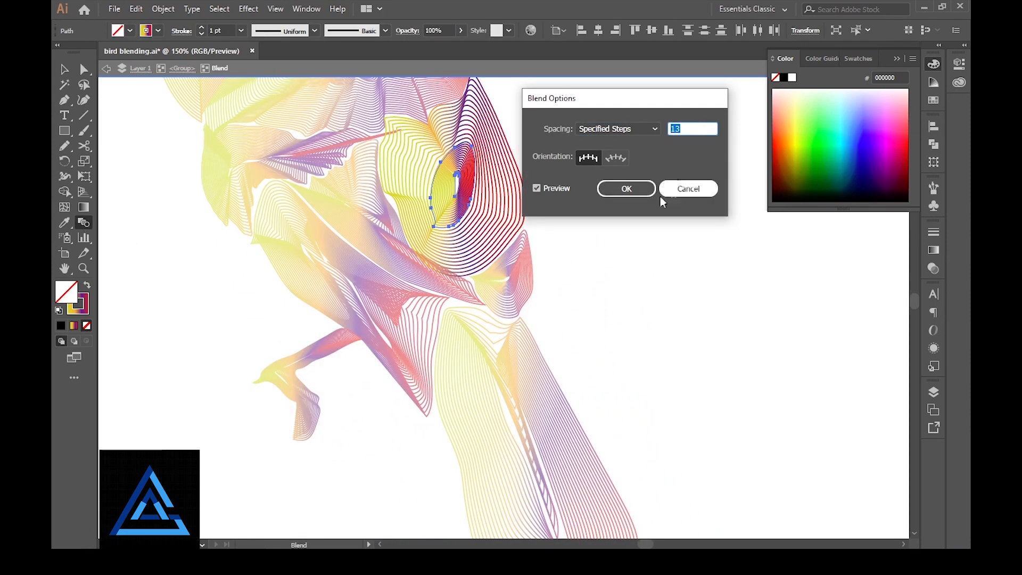
click(635, 189)
click(65, 70)
double_click(611, 272)
Step: Isolate the tail blend, set its spacing to 20 specified steps and leave isolation
key(ctrl+minus)
key(ctrl+minus)
key(ctrl+minus)
drag(582, 338, 593, 344)
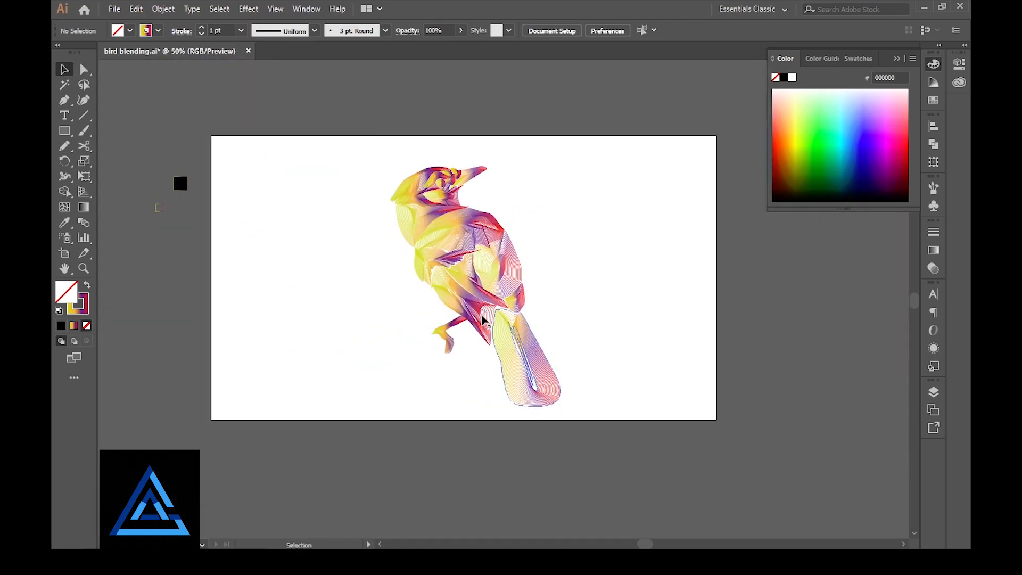
double_click(546, 383)
click(547, 383)
double_click(83, 223)
click(691, 129)
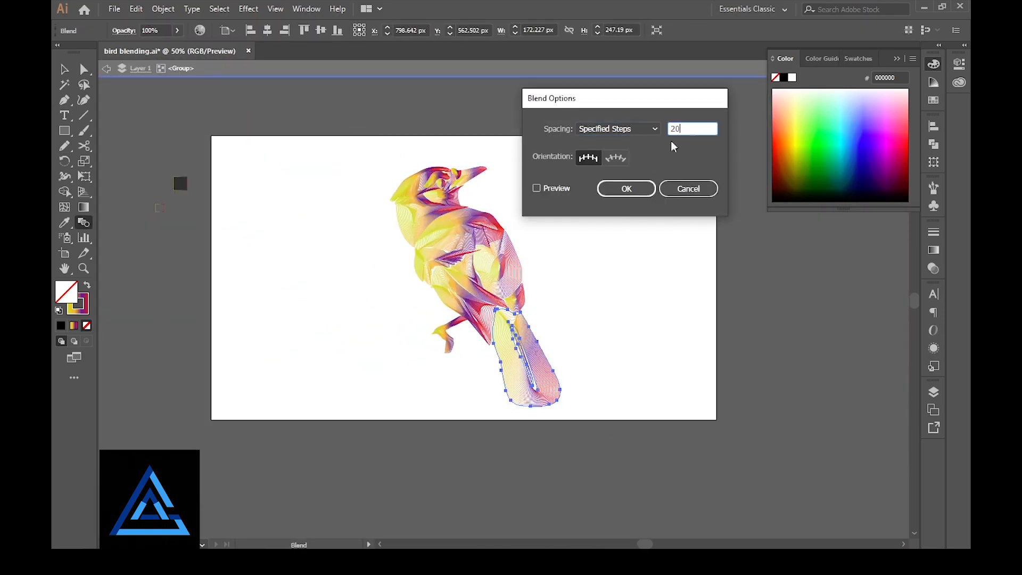
click(628, 189)
click(64, 69)
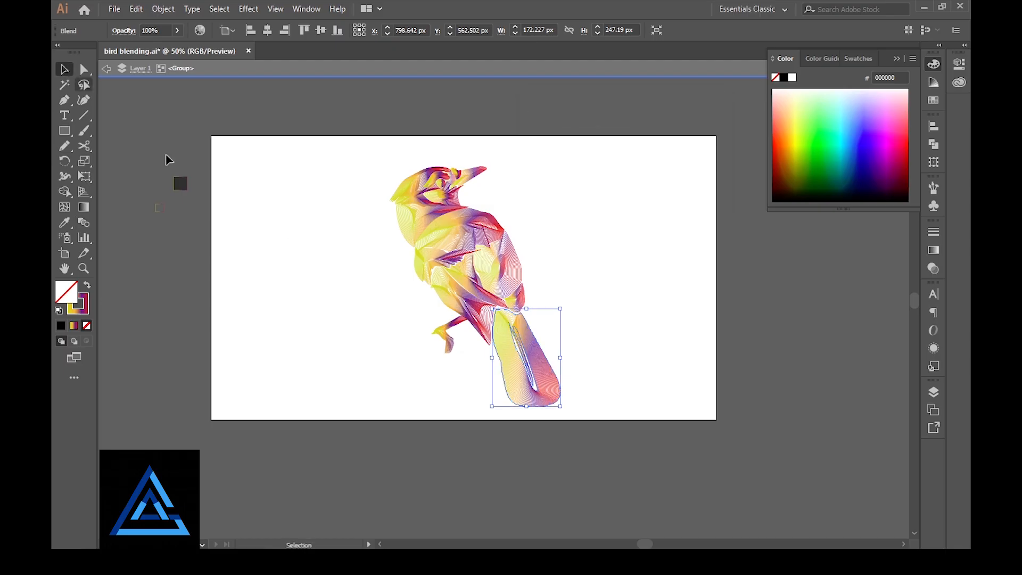
double_click(165, 159)
Step: Try to move the whole bird on the artboard and undo the moves
drag(360, 158, 607, 416)
click(578, 419)
click(546, 371)
drag(546, 370, 590, 367)
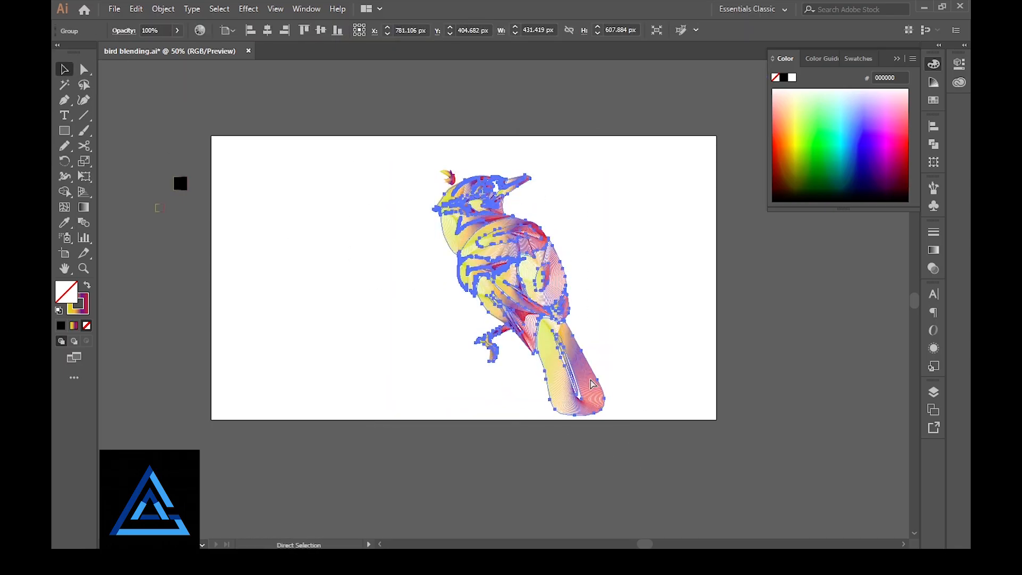
key(ctrl+z)
click(596, 342)
click(464, 261)
drag(464, 261, 501, 320)
key(ctrl+z)
Step: Move the grouped bird horizontally to the right part of the artboard and deselect it
click(388, 175)
scroll(392, 178, left, 3)
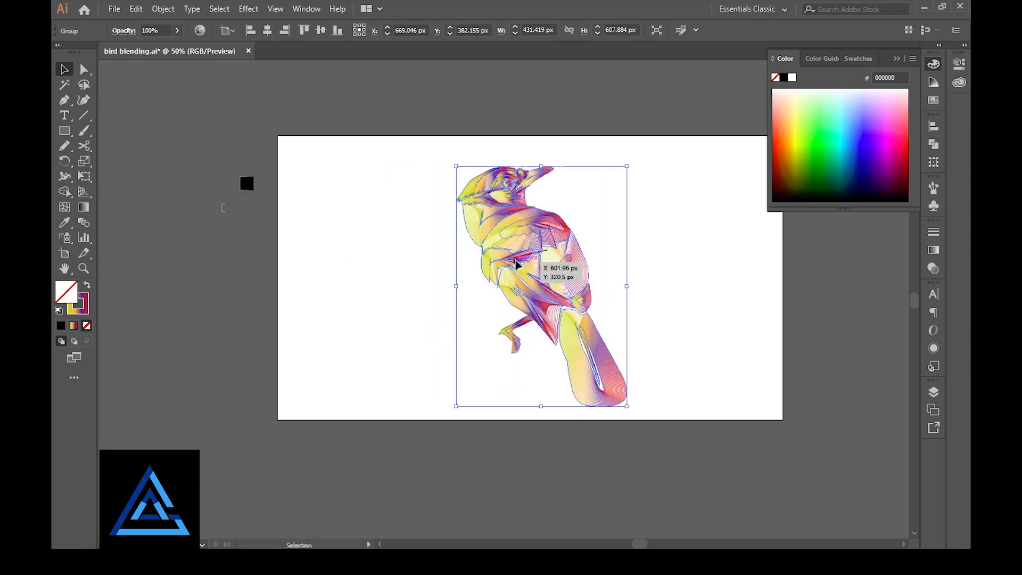
drag(514, 260, 632, 259)
click(488, 457)
Step: Draw a rectangle covering the artboard with the gradient as fill and no stroke, and send it to the back
drag(278, 136, 783, 419)
click(87, 285)
right_click(430, 372)
mouse_move(468, 304)
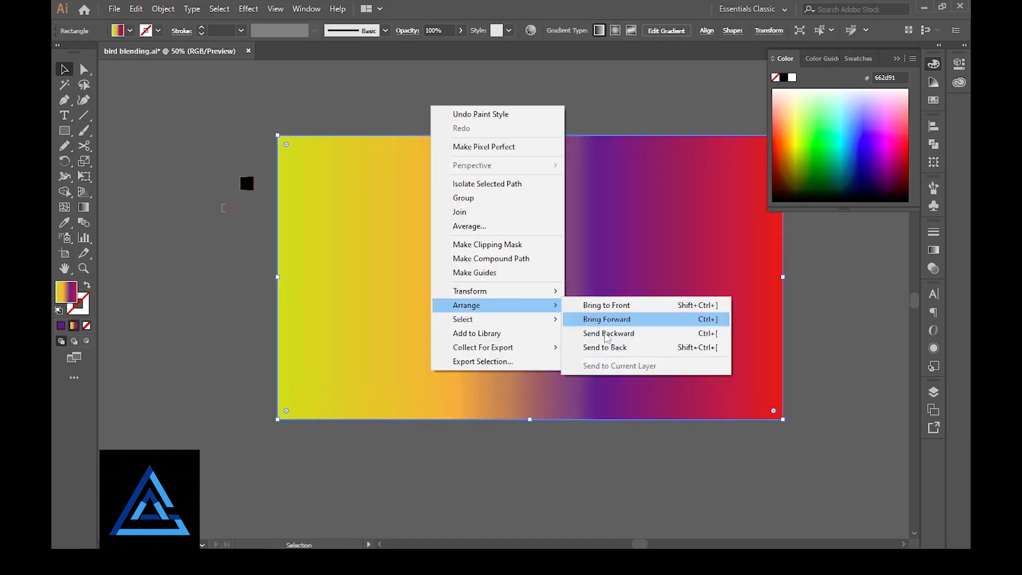
click(609, 347)
click(612, 424)
click(672, 259)
Step: Change the background rectangle's fill from the gradient to solid black
click(403, 310)
click(130, 31)
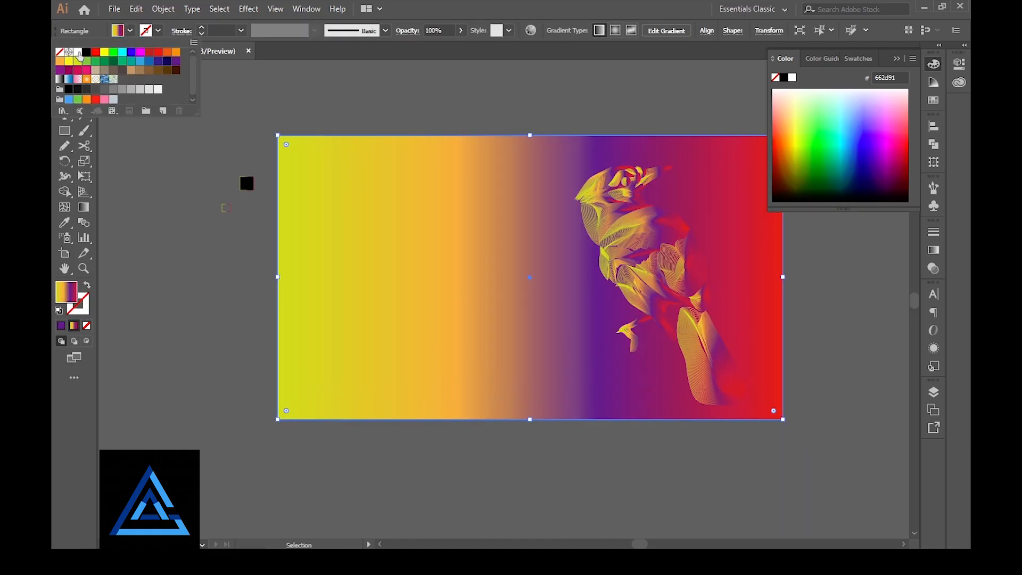
click(87, 54)
key(Escape)
Step: Place a copy of the bird to the left of the original, give it a light grey #d1cfcf stroke and deselect
drag(669, 272, 531, 275)
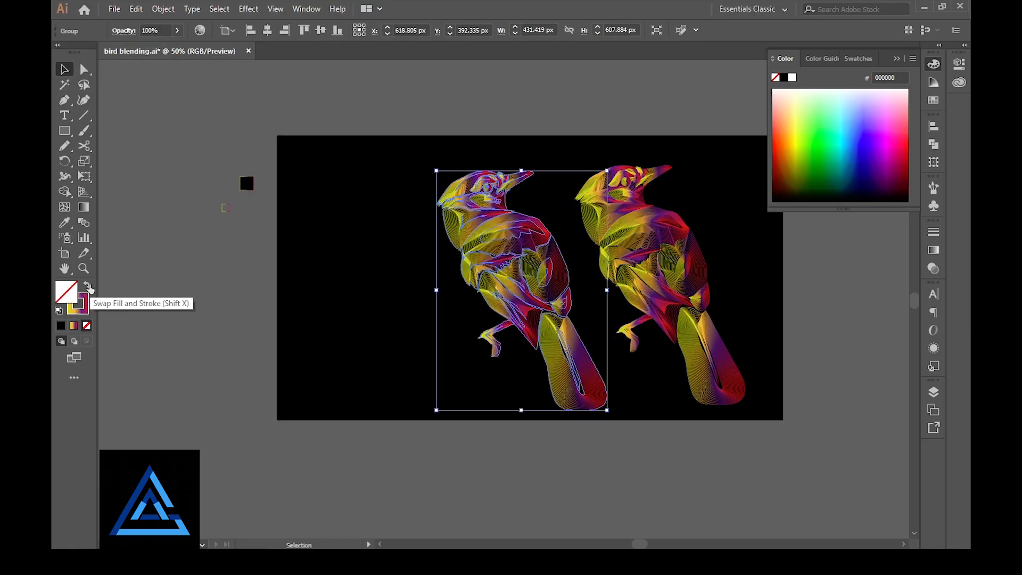
double_click(84, 309)
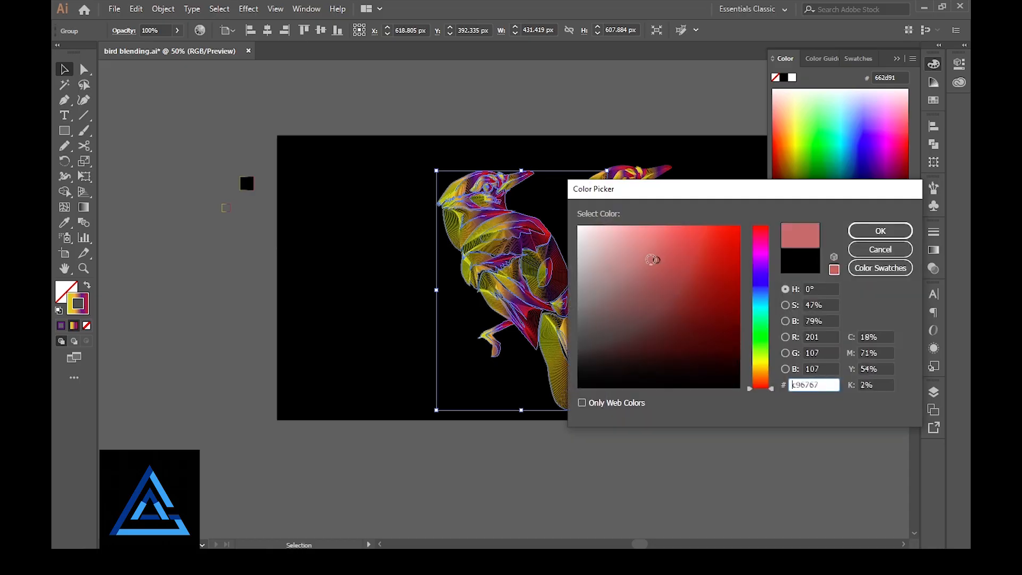
key(Return)
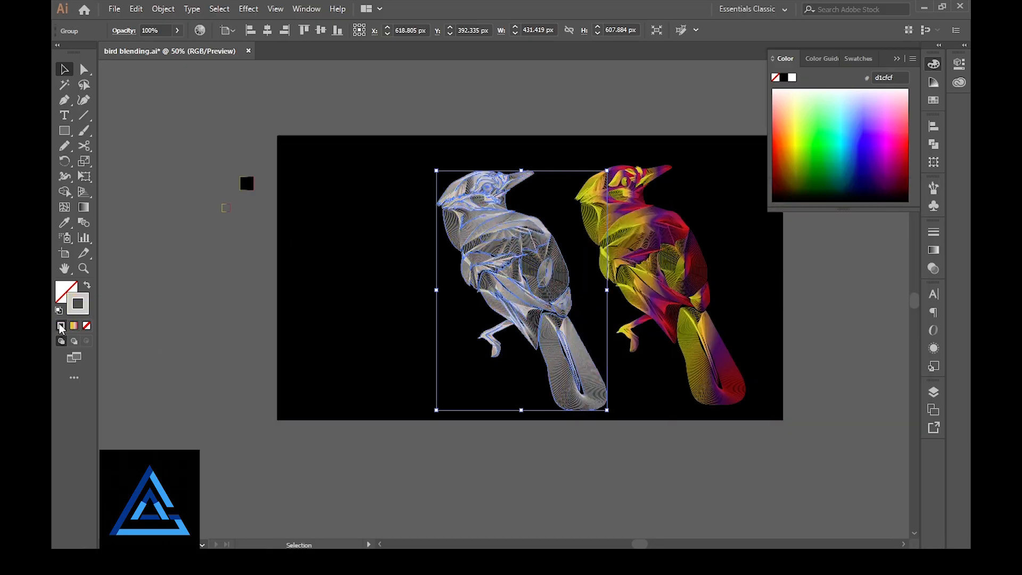
click(177, 357)
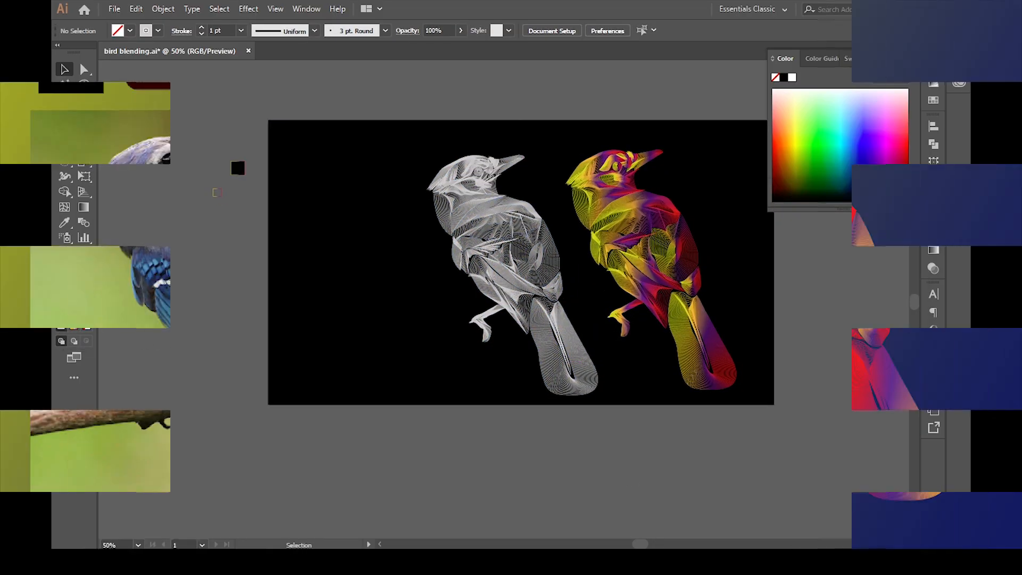